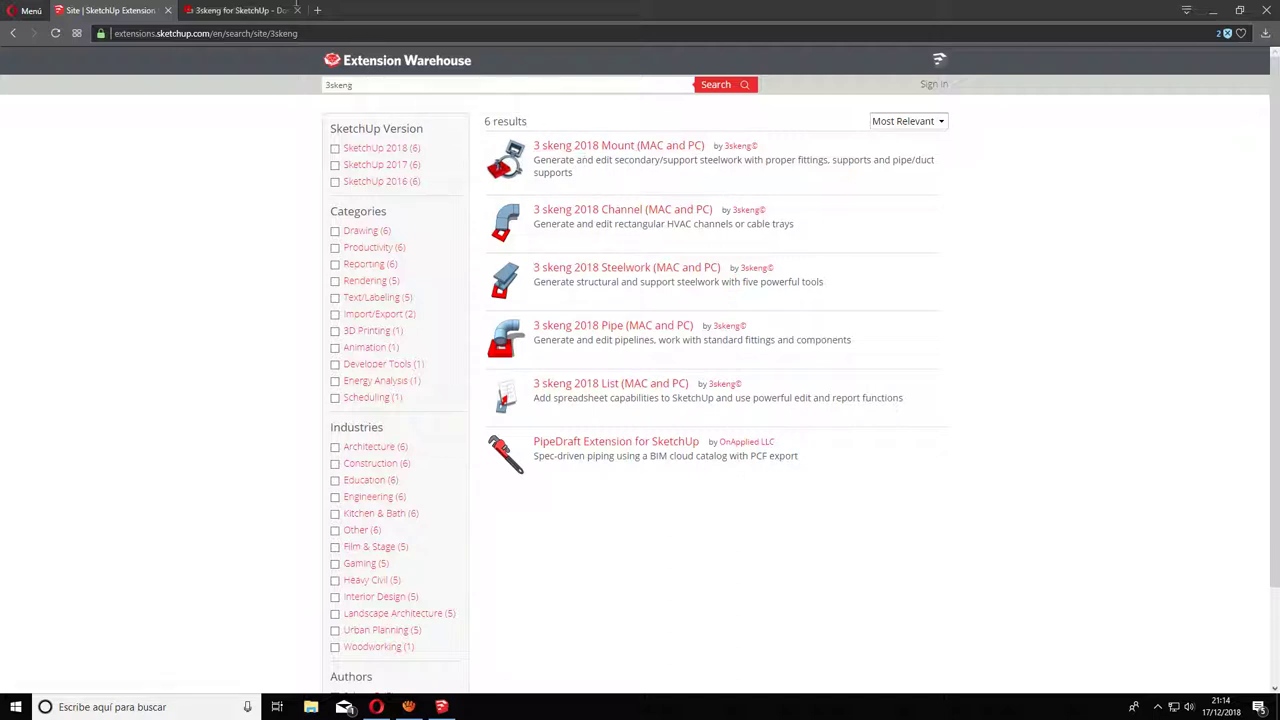
- Open the 3 skeng 2018 Mount extension listing and go to its 3skeng download page
click(574, 148)
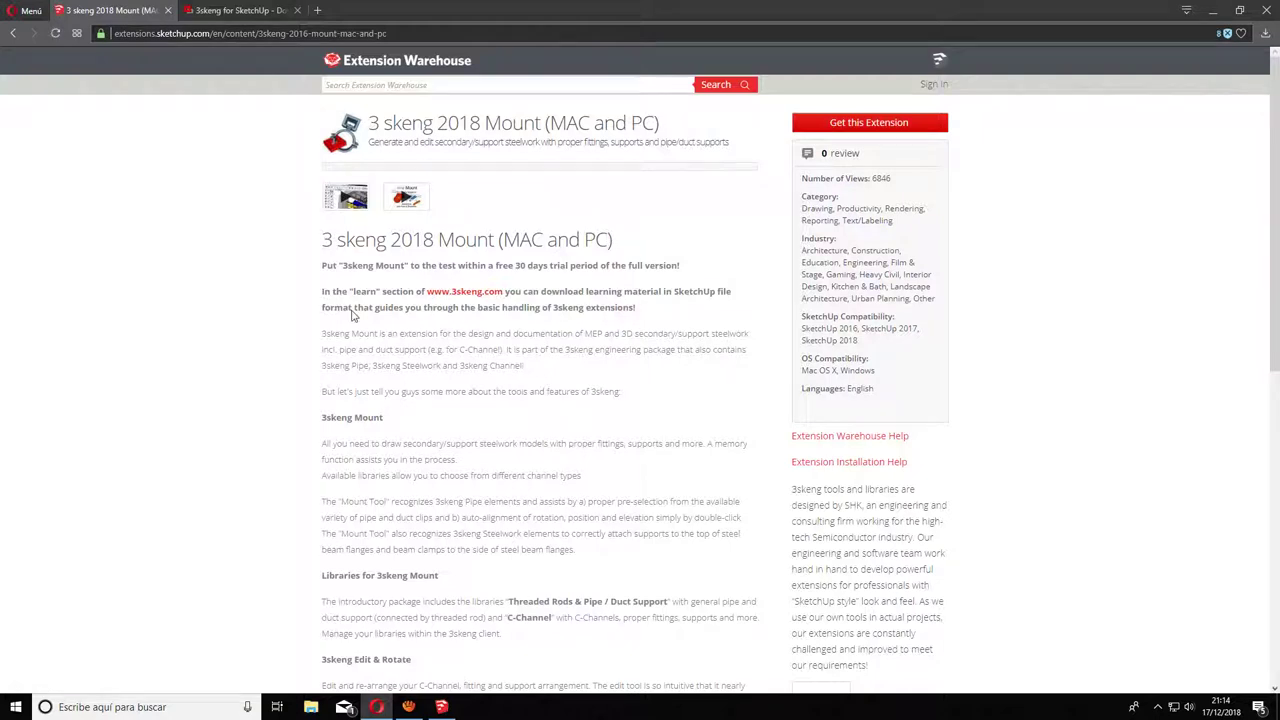
click(887, 124)
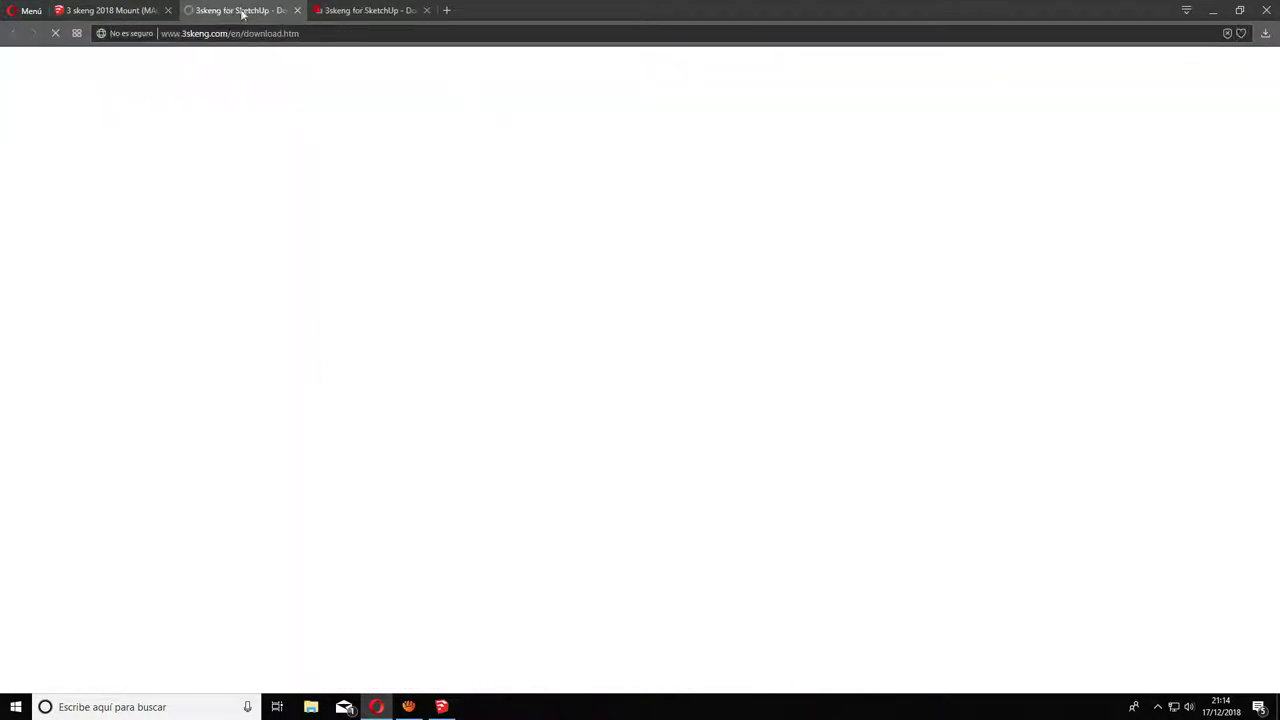
- Close the duplicate tab and browse the 2018 Universal Installer and tool price lines
click(427, 10)
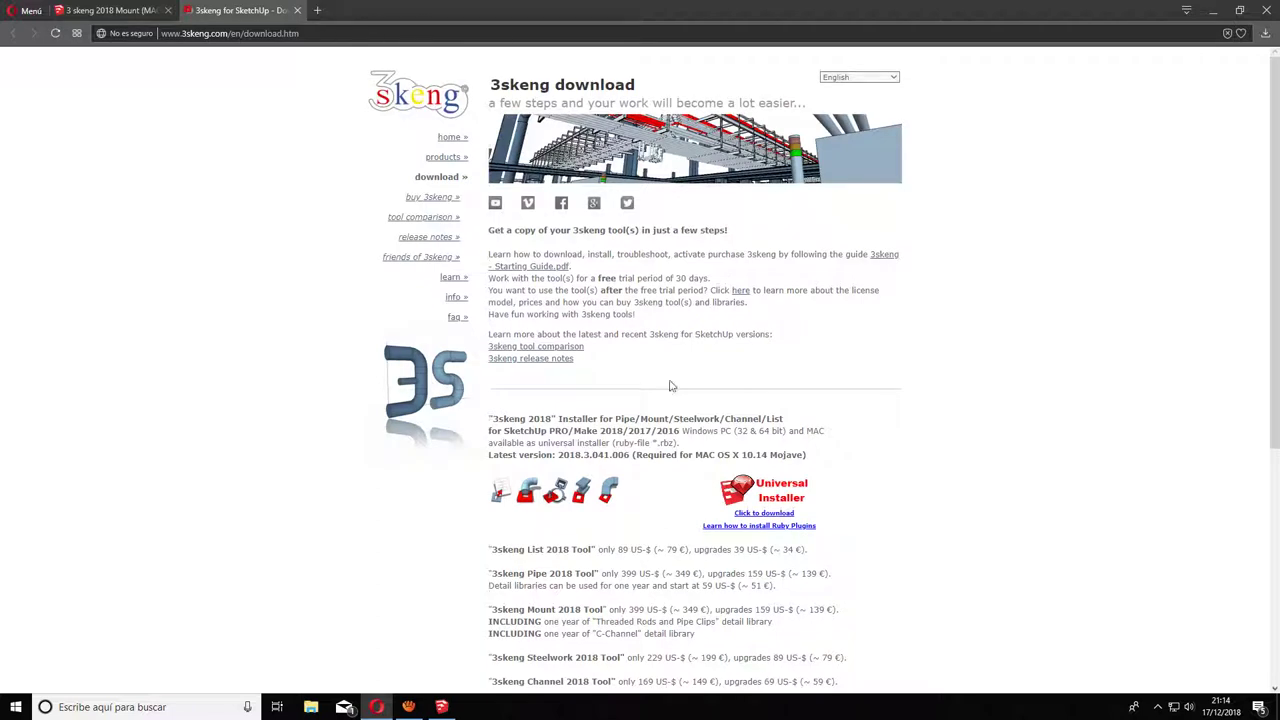
scroll(671, 386, down, 2)
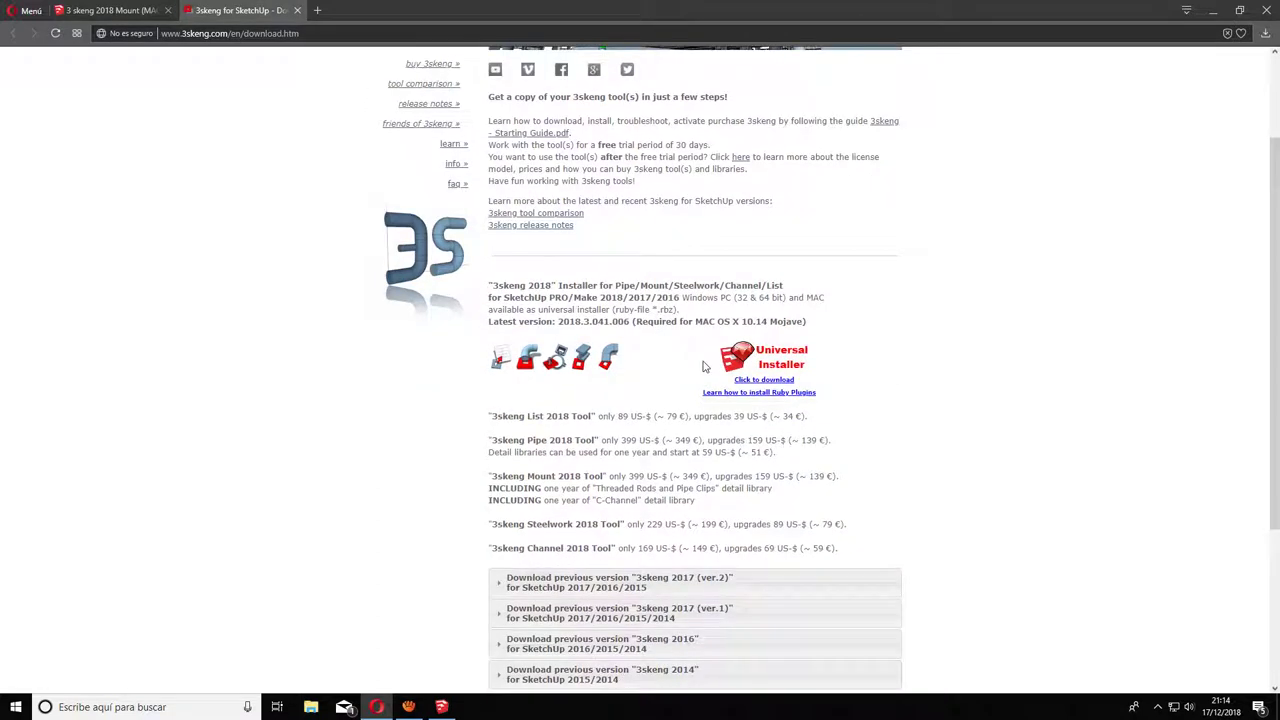
scroll(643, 398, down, 2)
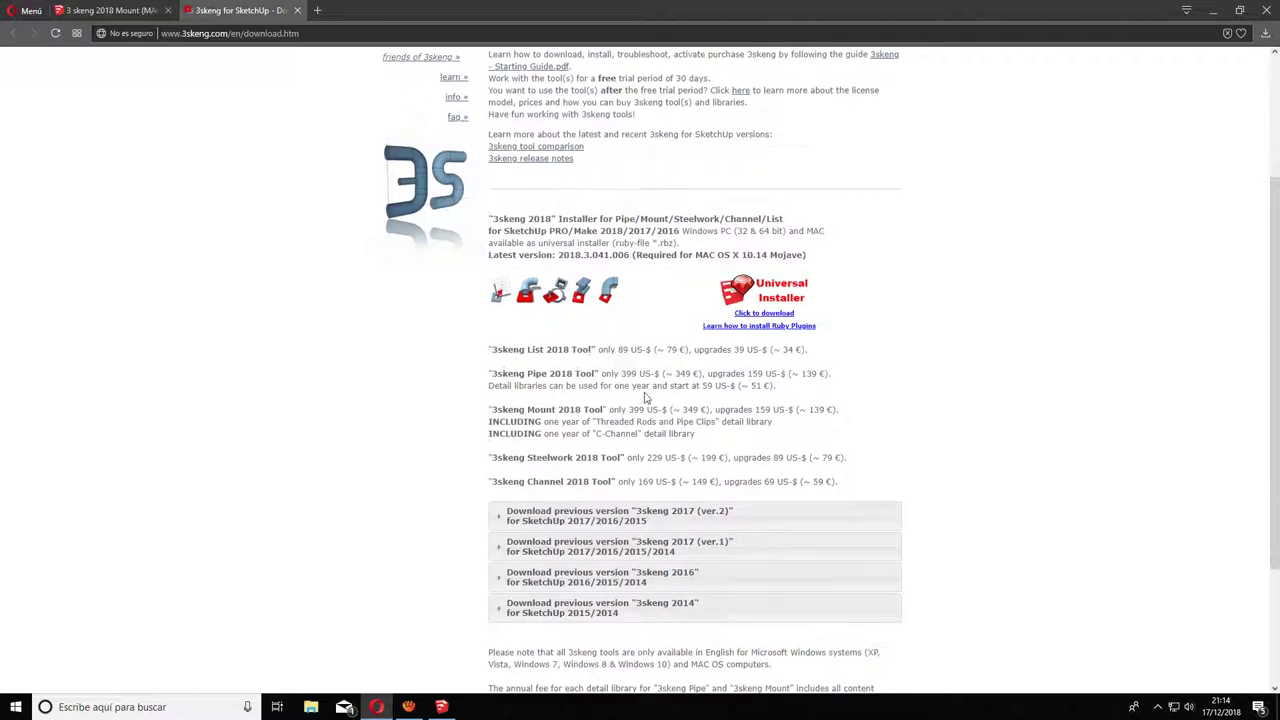
drag(489, 305, 712, 355)
scroll(691, 462, up, 2)
click(592, 426)
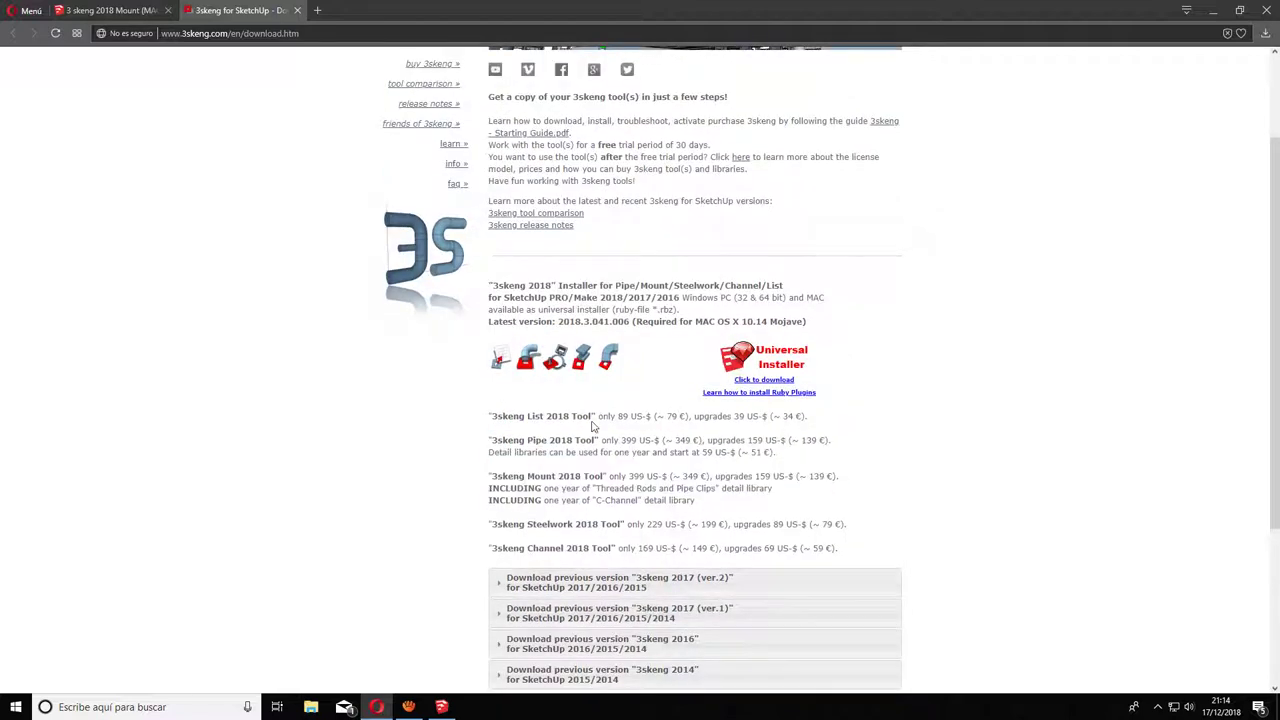
mouse_move(491, 410)
mouse_down()
mouse_move(770, 478)
mouse_move(808, 504)
mouse_up()
click(812, 506)
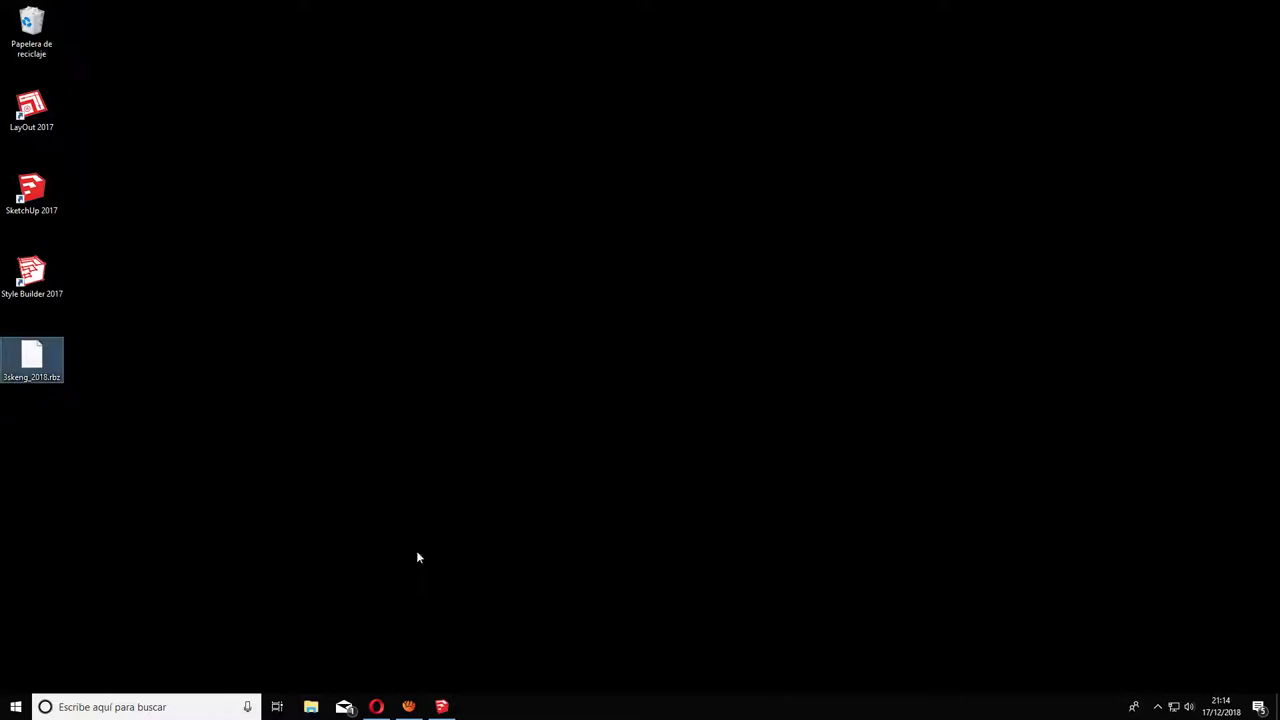
- Restore the SketchUp 2017 window from the taskbar
click(441, 707)
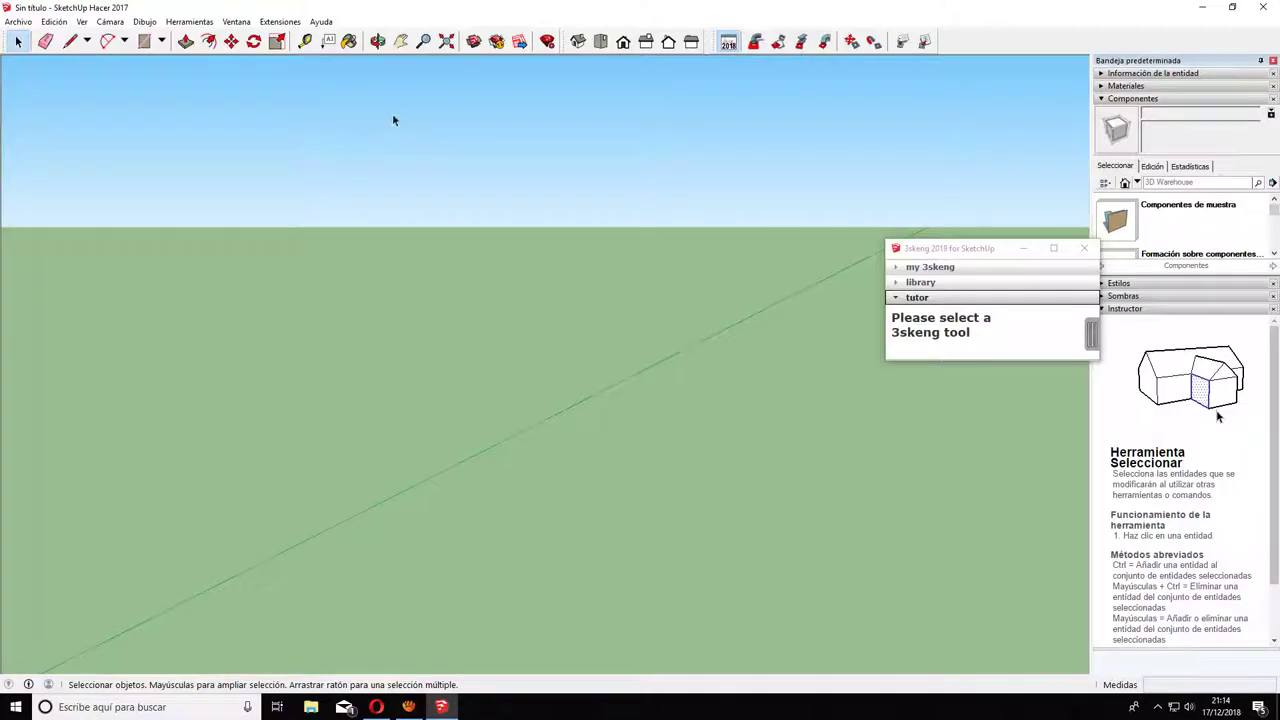
click(236, 21)
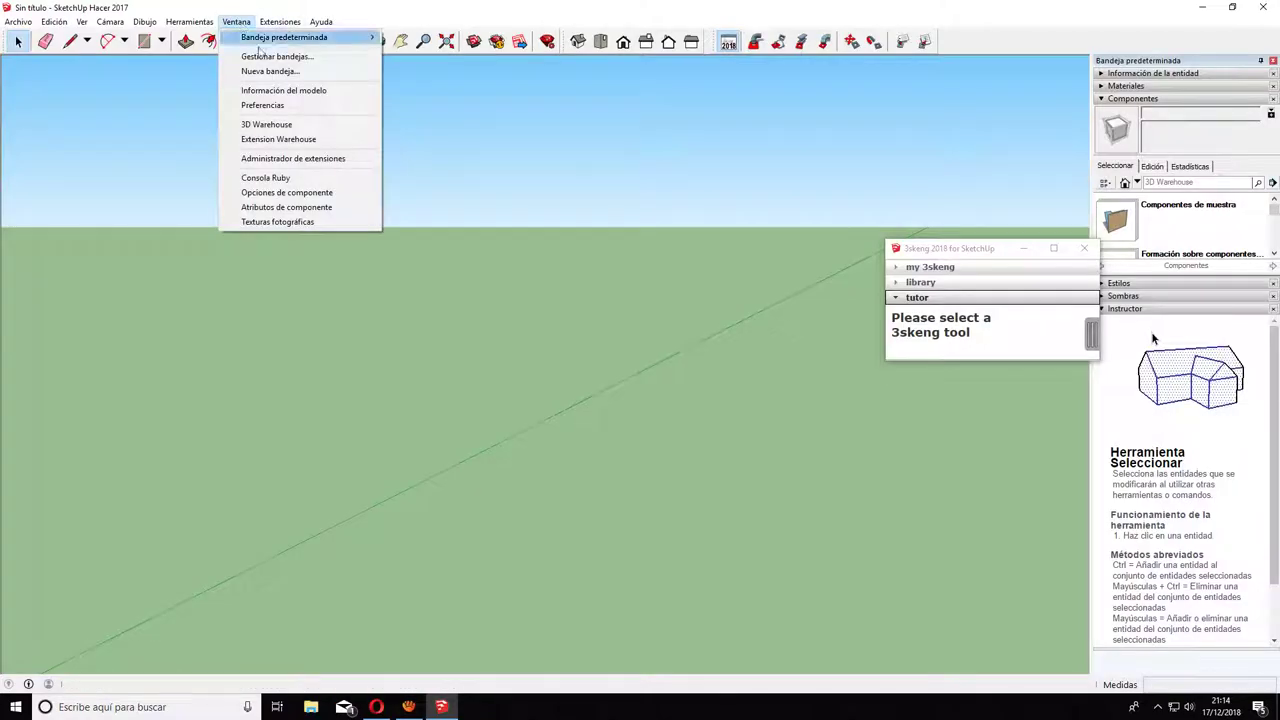
click(298, 160)
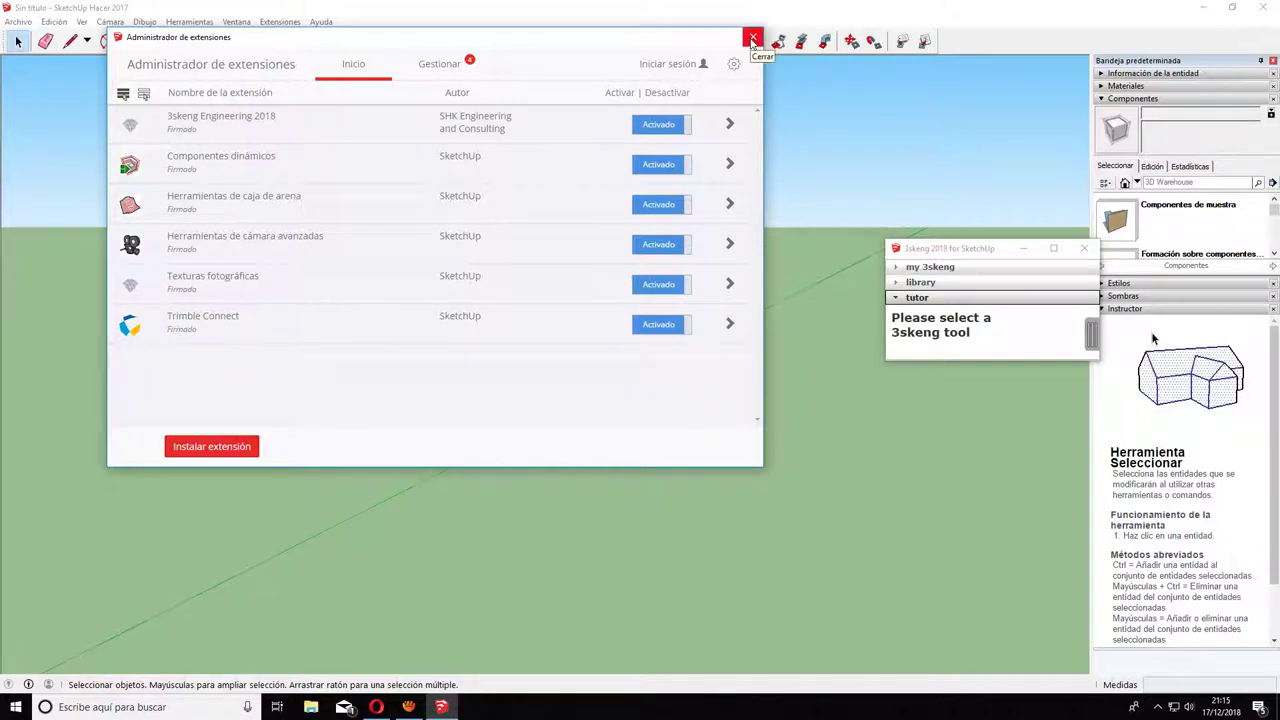
click(753, 40)
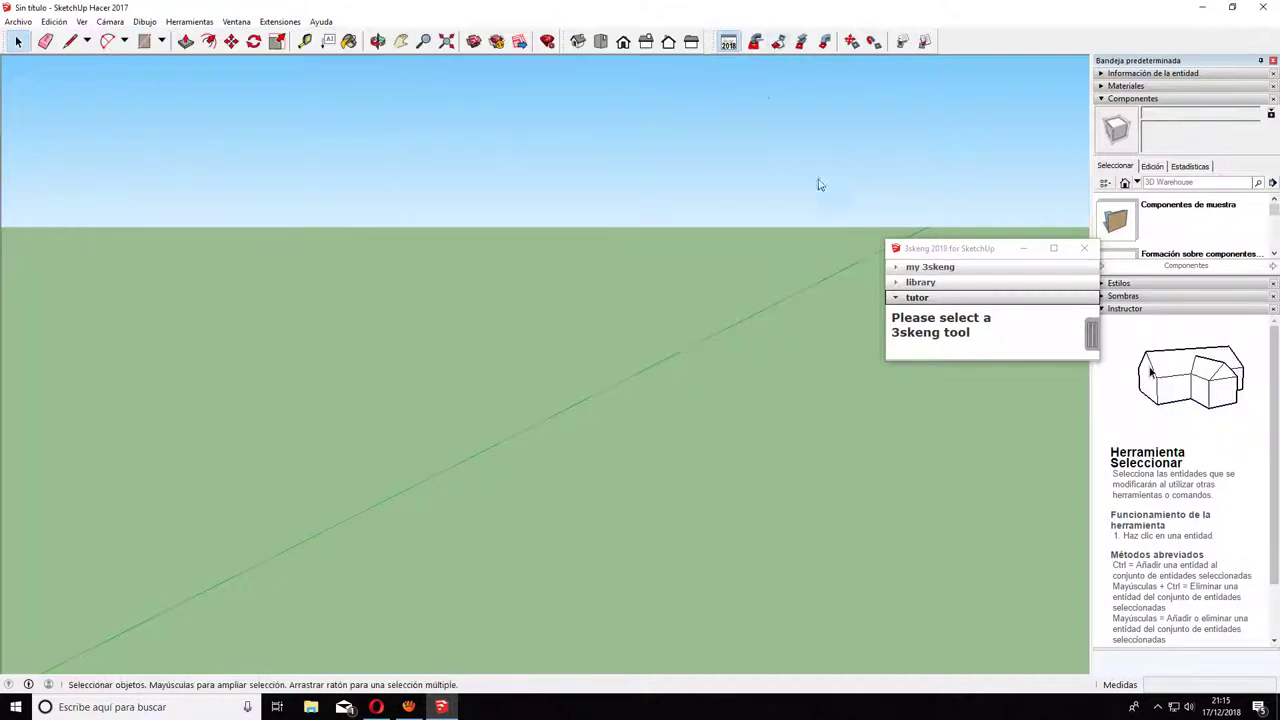
- Start a 3skeng pipe at the model origin using Steel piping (AWWA-C151) from the library
mouse_move(744, 82)
middle_down()
mouse_move(711, 283)
mouse_move(654, 349)
mouse_move(717, 112)
middle_up()
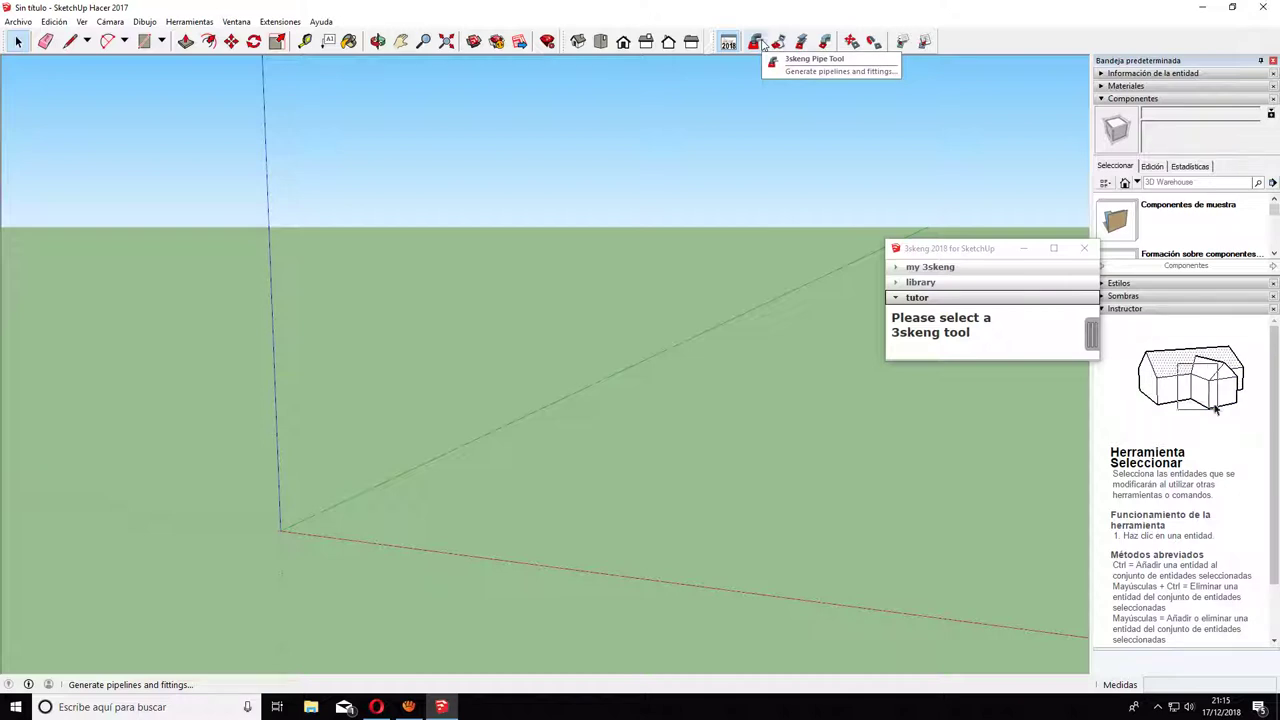
click(760, 43)
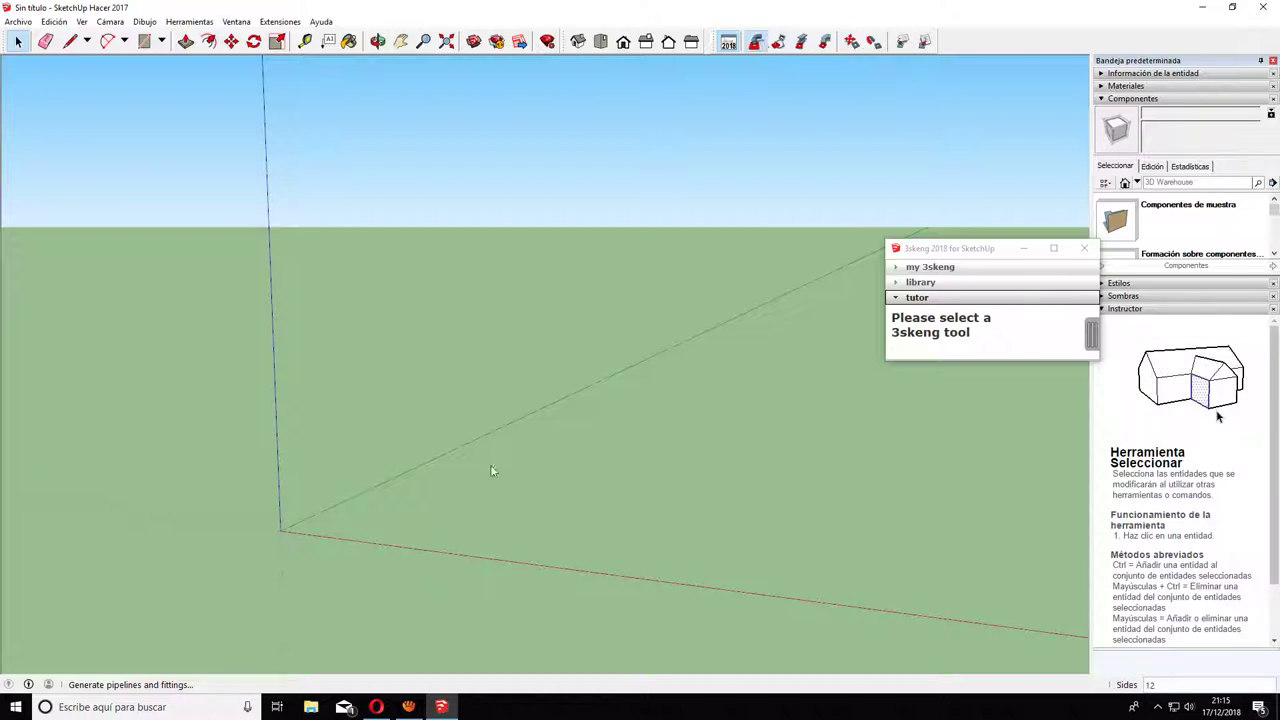
click(281, 530)
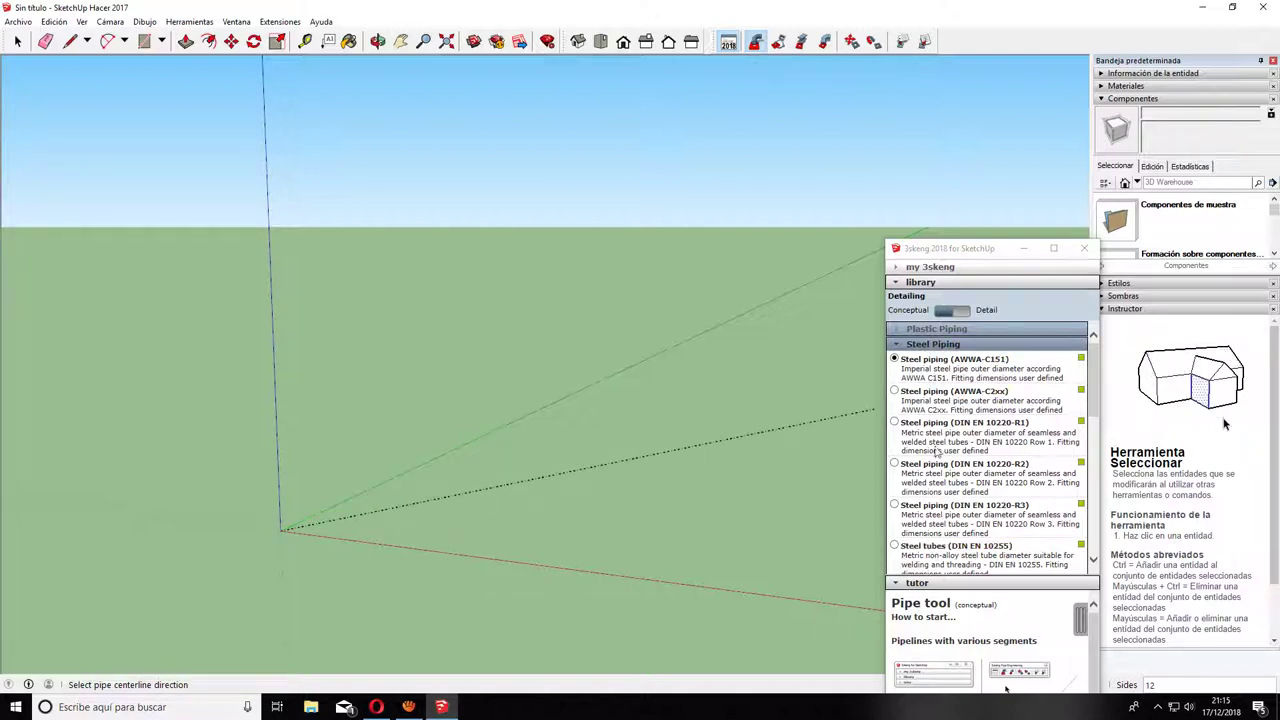
scroll(937, 520, down, 1)
scroll(950, 480, down, 1)
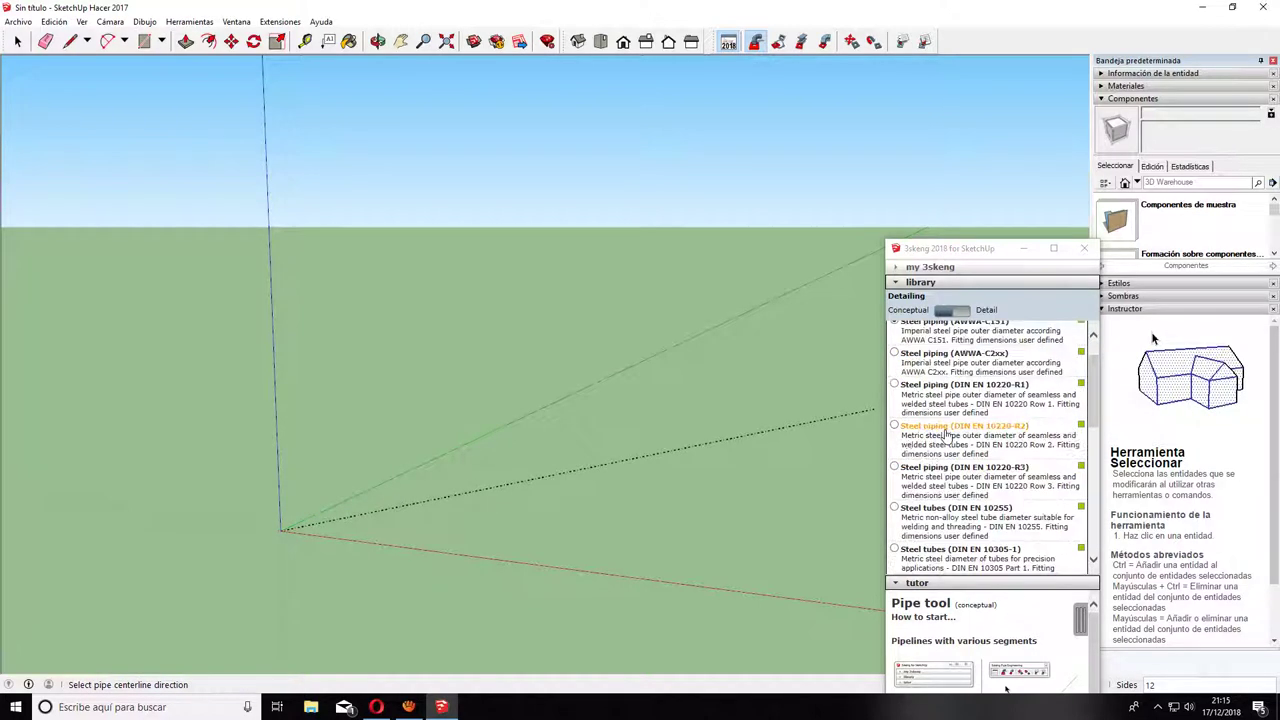
scroll(958, 446, up, 2)
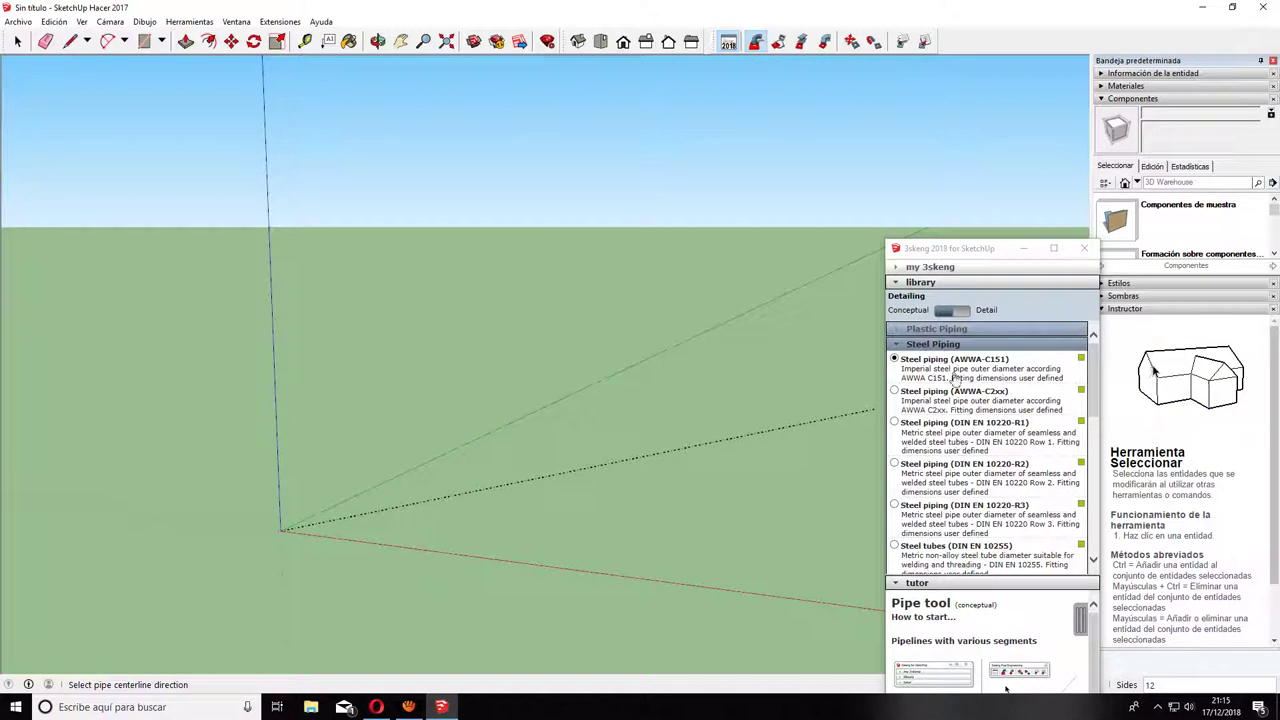
click(964, 330)
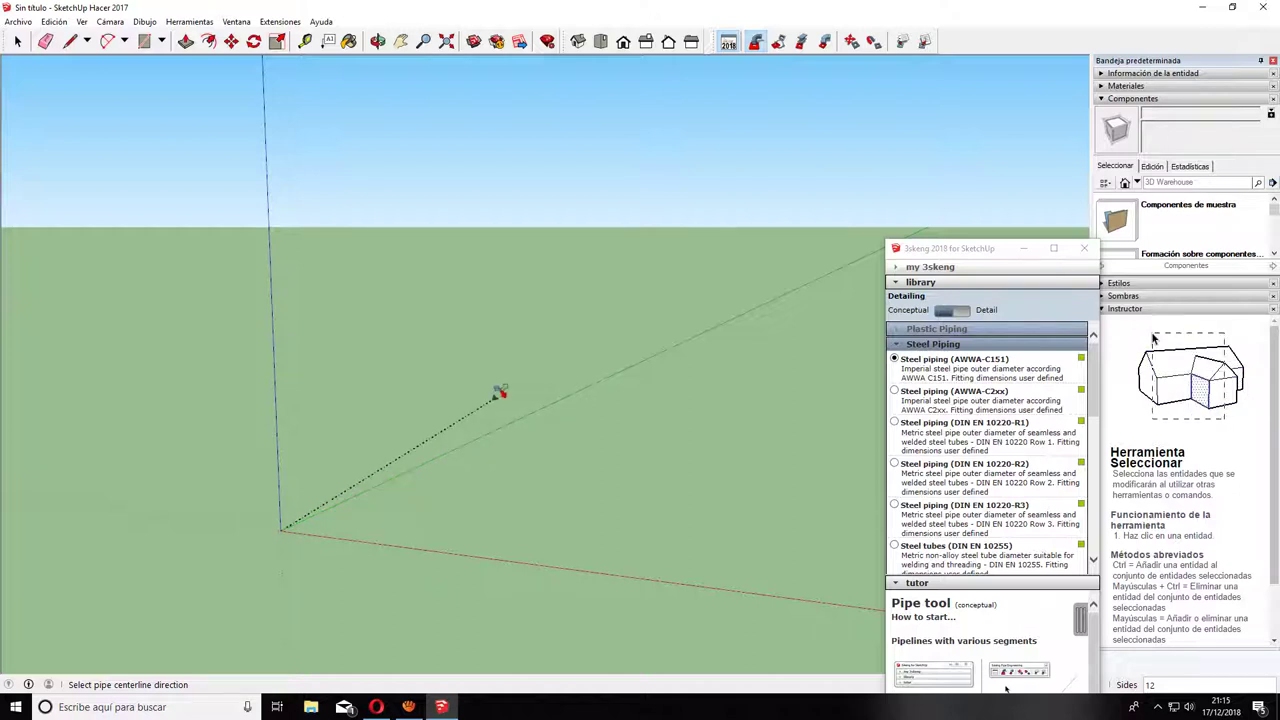
- Draw a straight steel pipe about 12.80 m long from the origin along the green axis
click(458, 442)
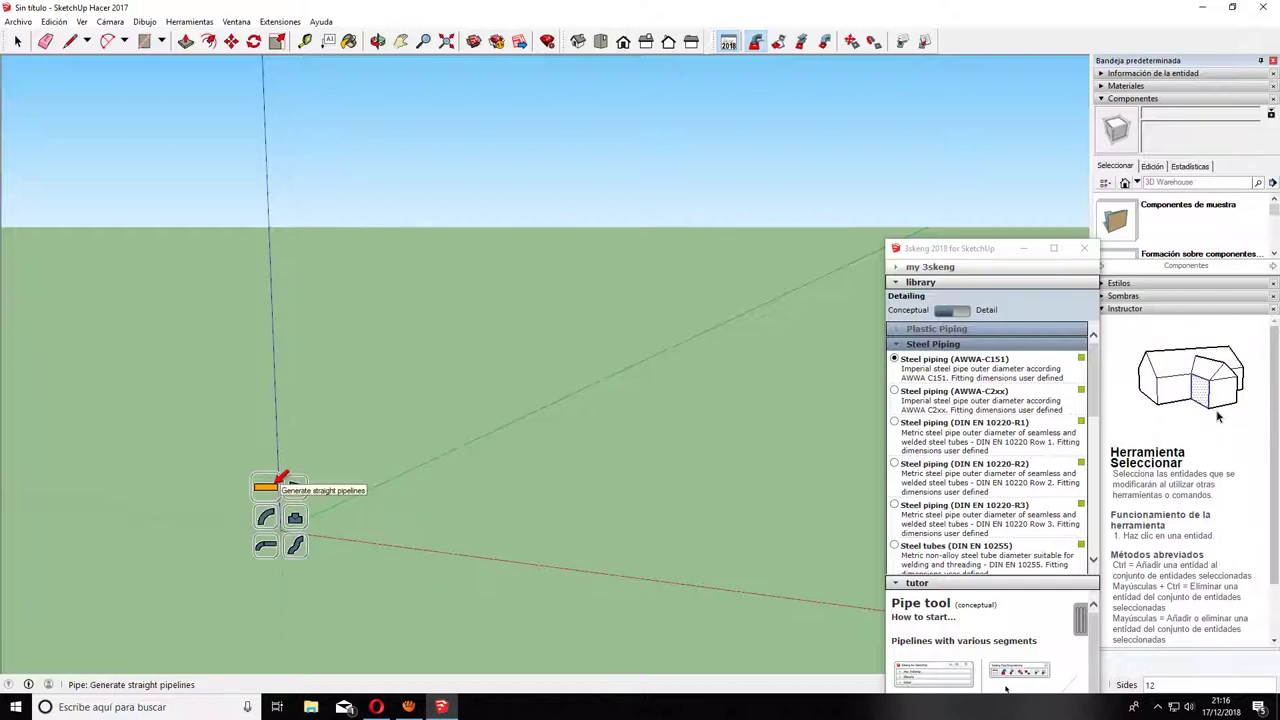
click(270, 486)
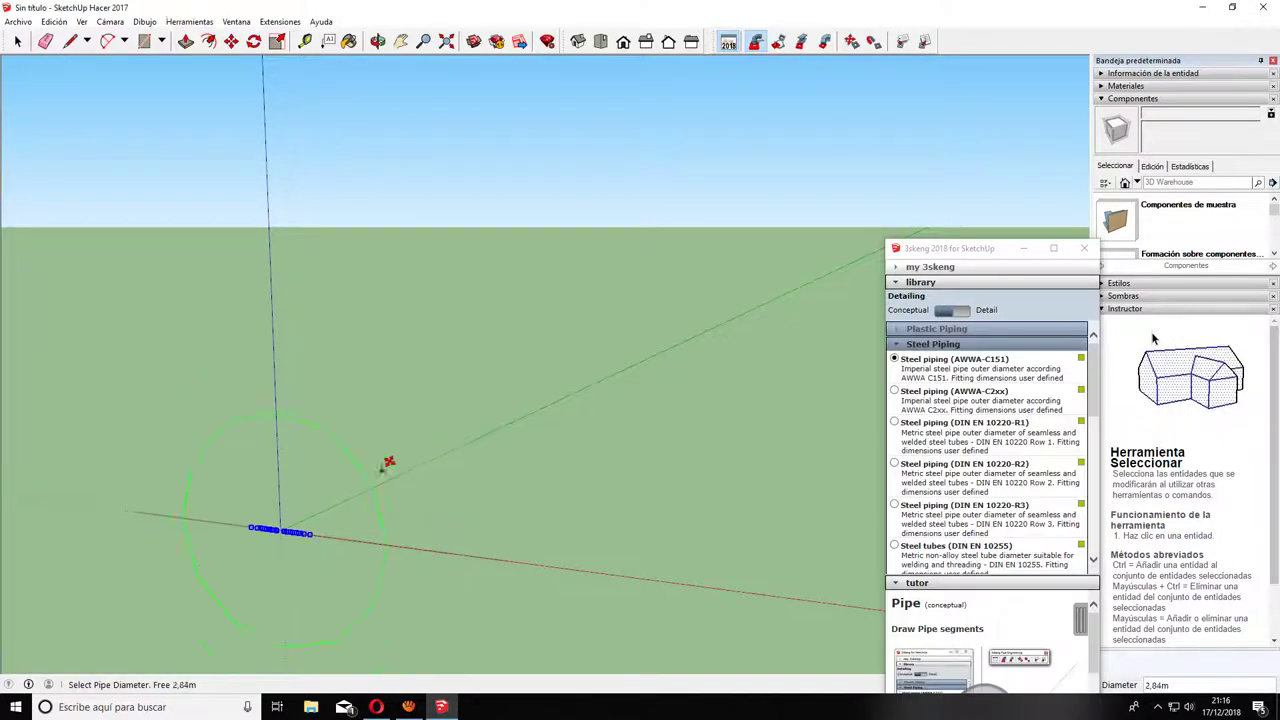
click(290, 528)
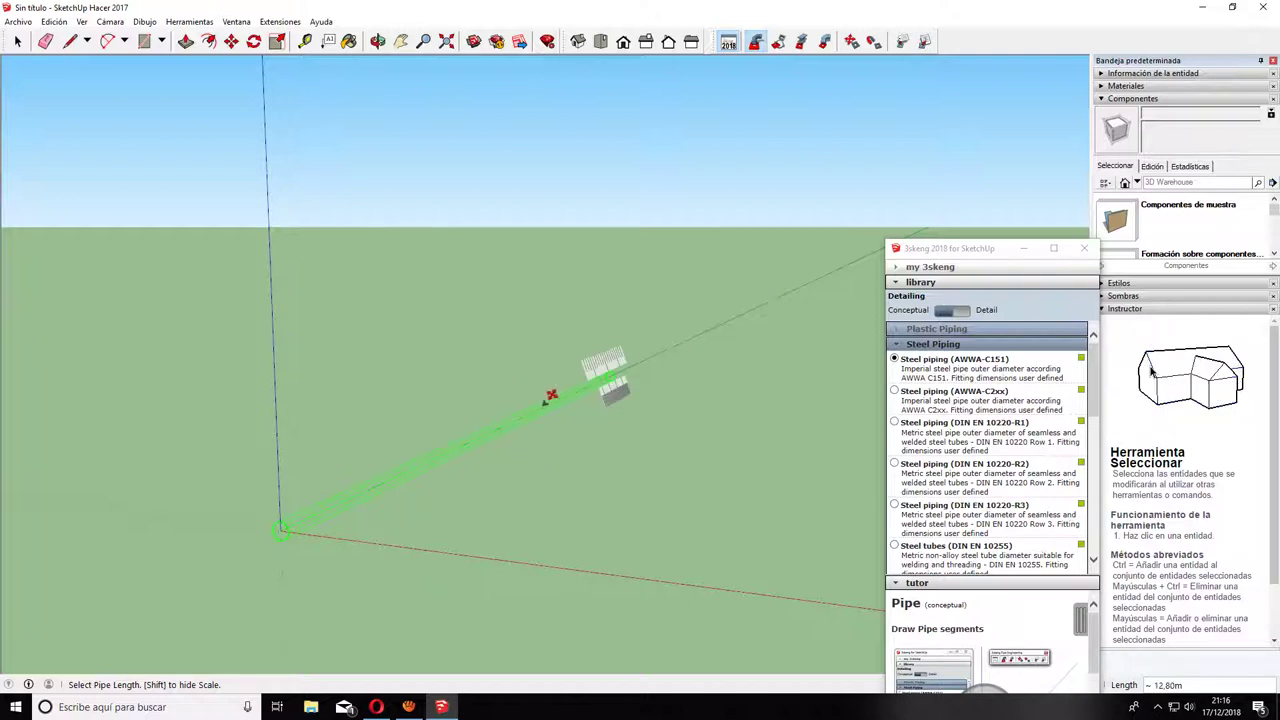
click(580, 393)
mouse_move(494, 323)
middle_down()
mouse_move(253, 413)
mouse_move(243, 466)
middle_up()
scroll(634, 426, down, 2)
scroll(586, 449, down, 1)
scroll(640, 440, up, 4)
mouse_move(715, 383)
middle_down()
mouse_move(651, 449)
mouse_move(620, 440)
middle_up()
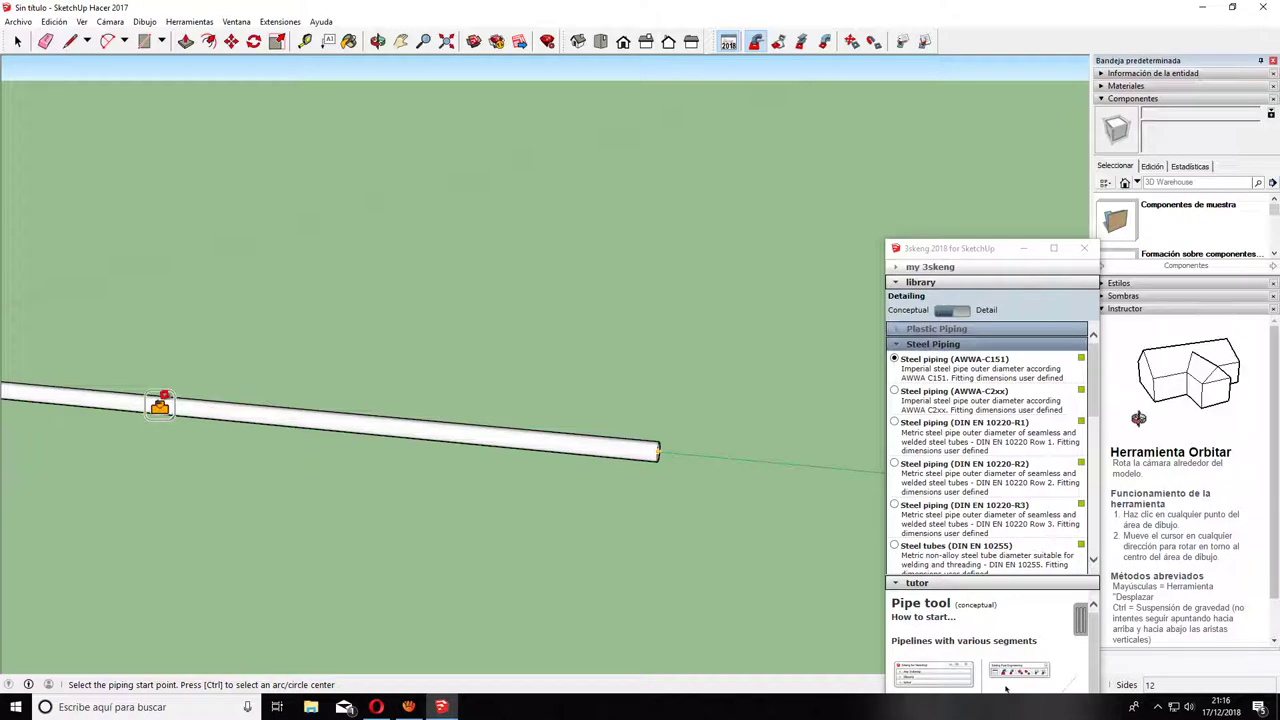
- Add a 90° elbow of about 0.34 m radius turning the pipe's far end upward
scroll(662, 428, up, 1)
scroll(640, 436, up, 1)
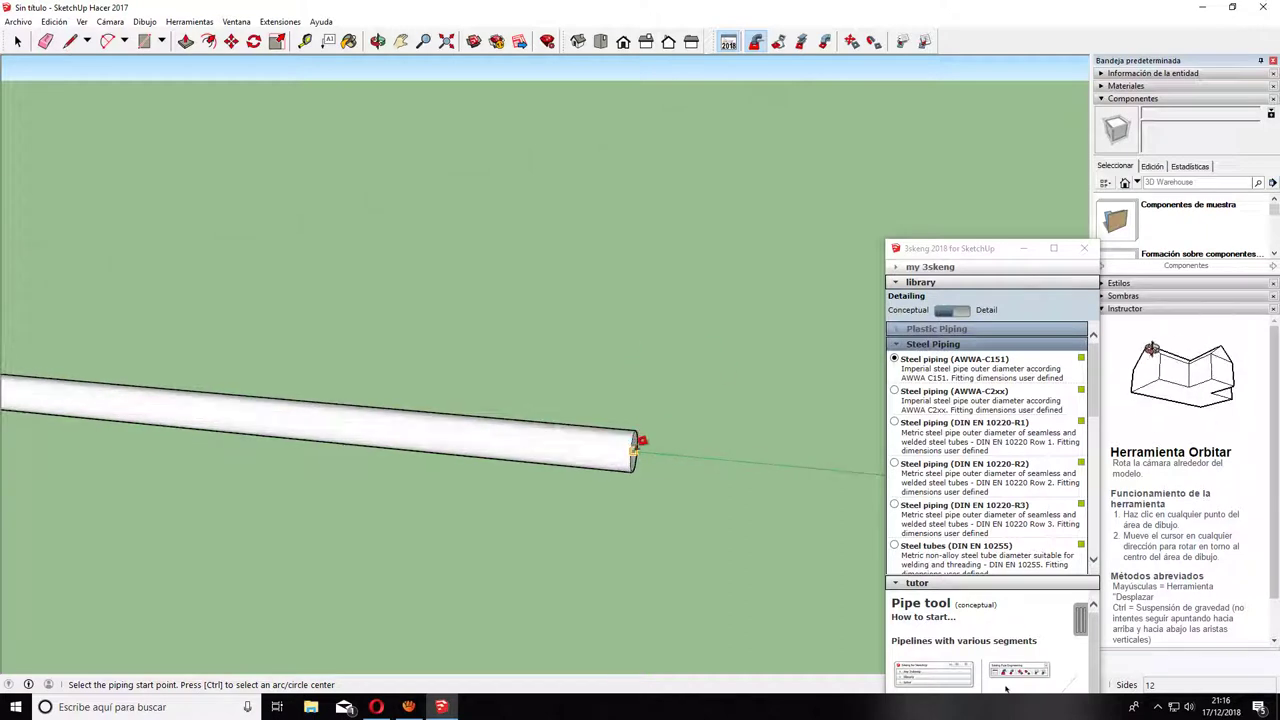
click(636, 446)
click(619, 438)
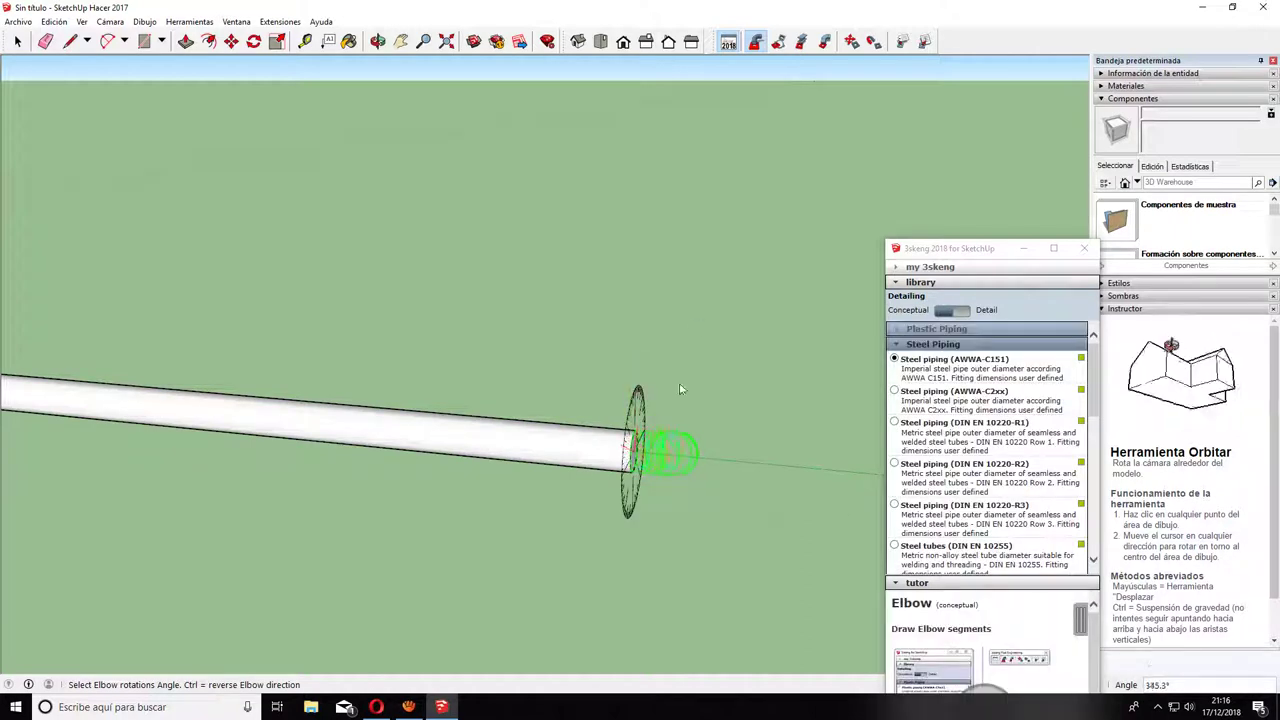
click(645, 362)
click(681, 340)
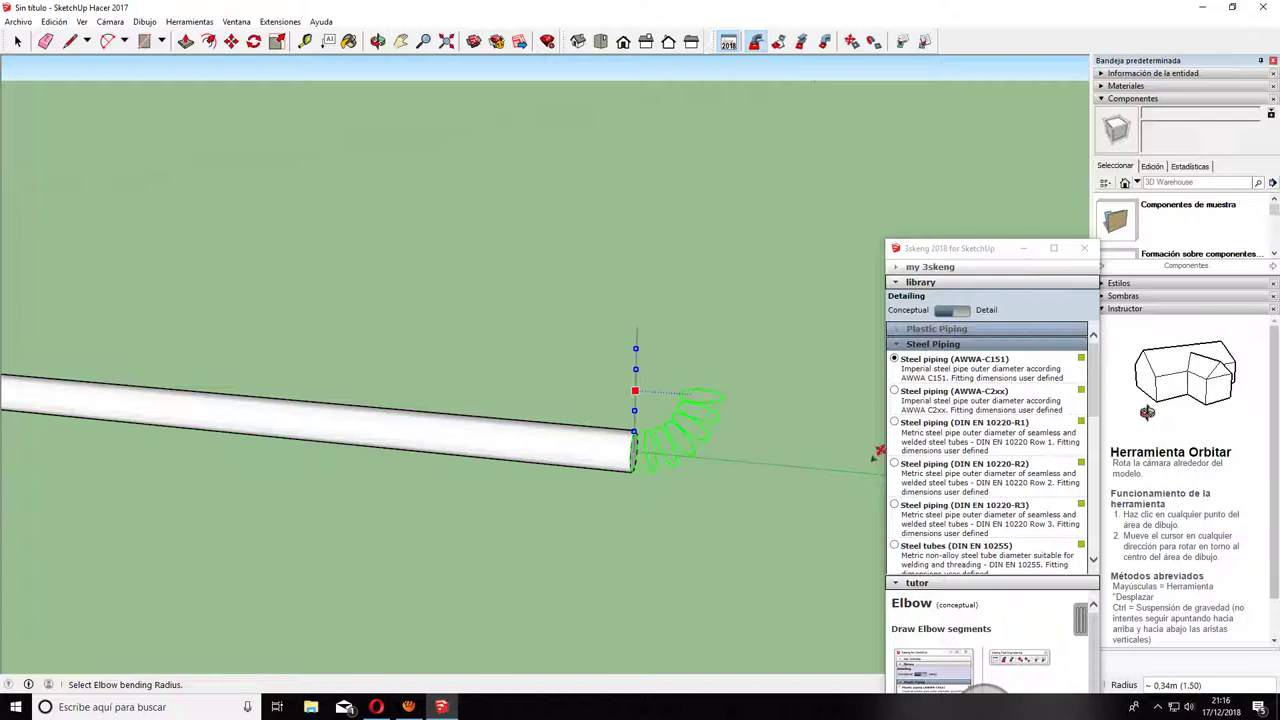
click(689, 403)
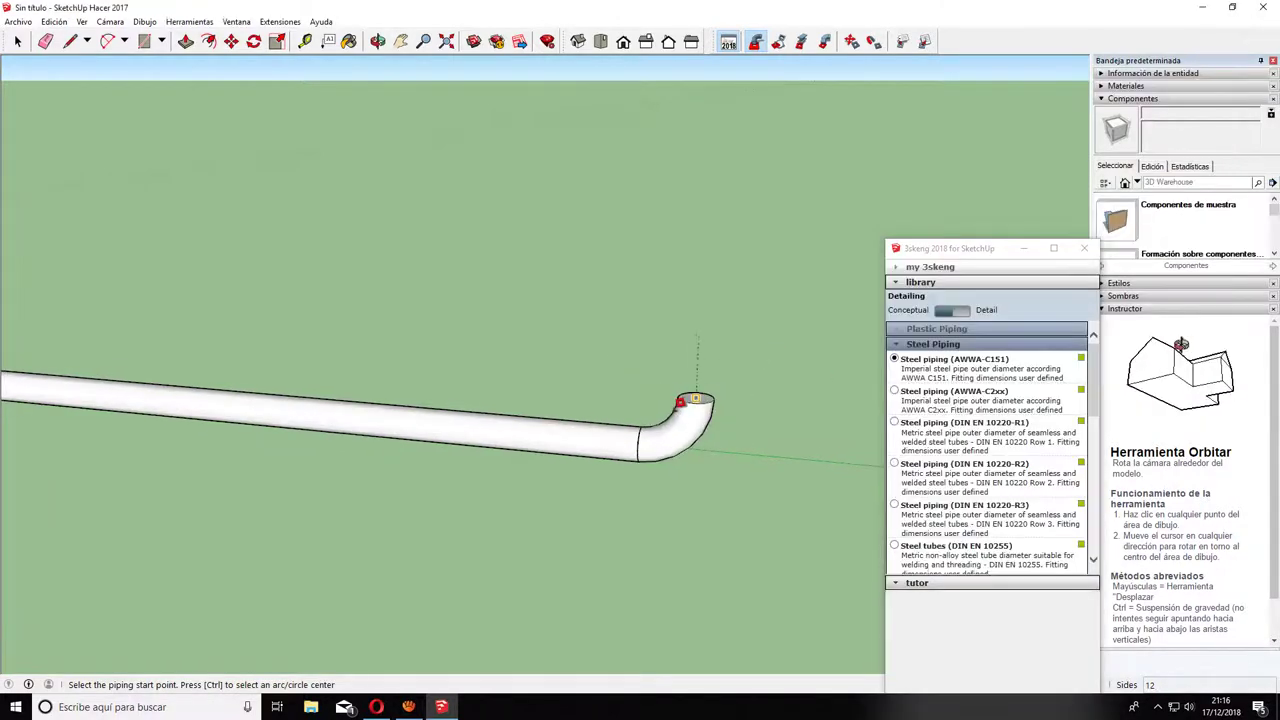
click(679, 422)
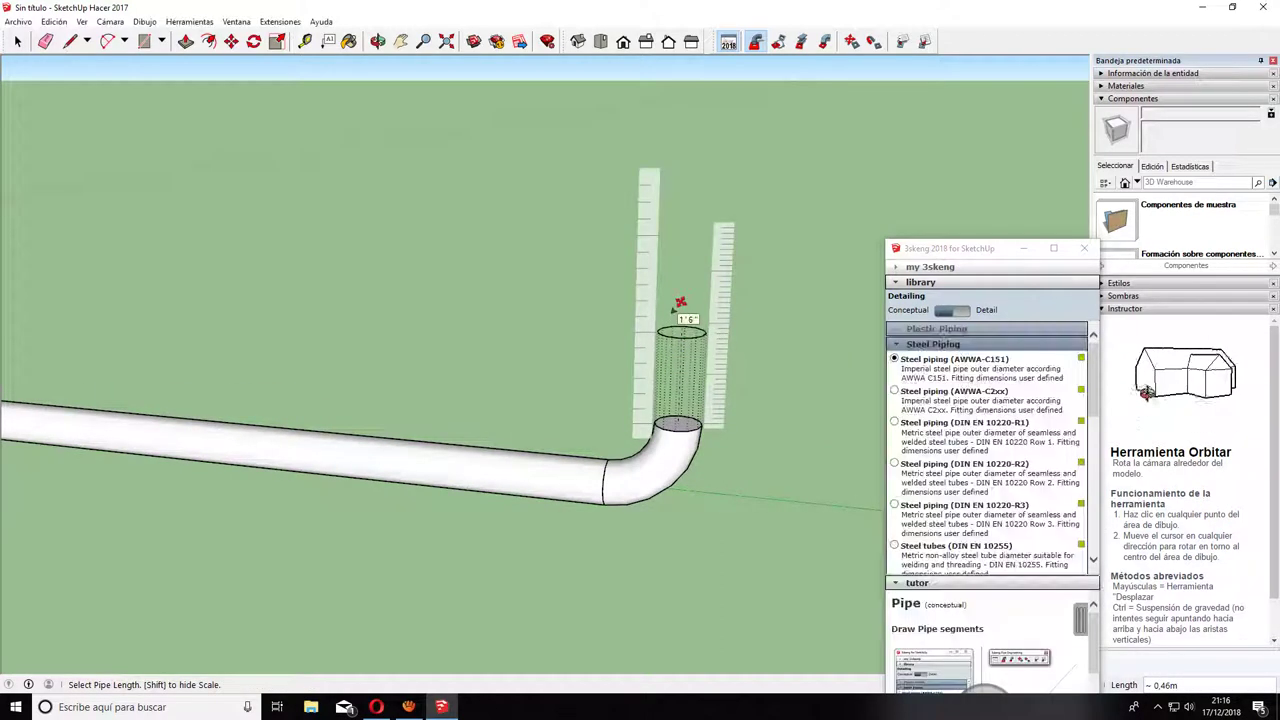
- Raise a short vertical pipe from the elbow, topped by a reducer narrowing to 3-inch steel
click(742, 312)
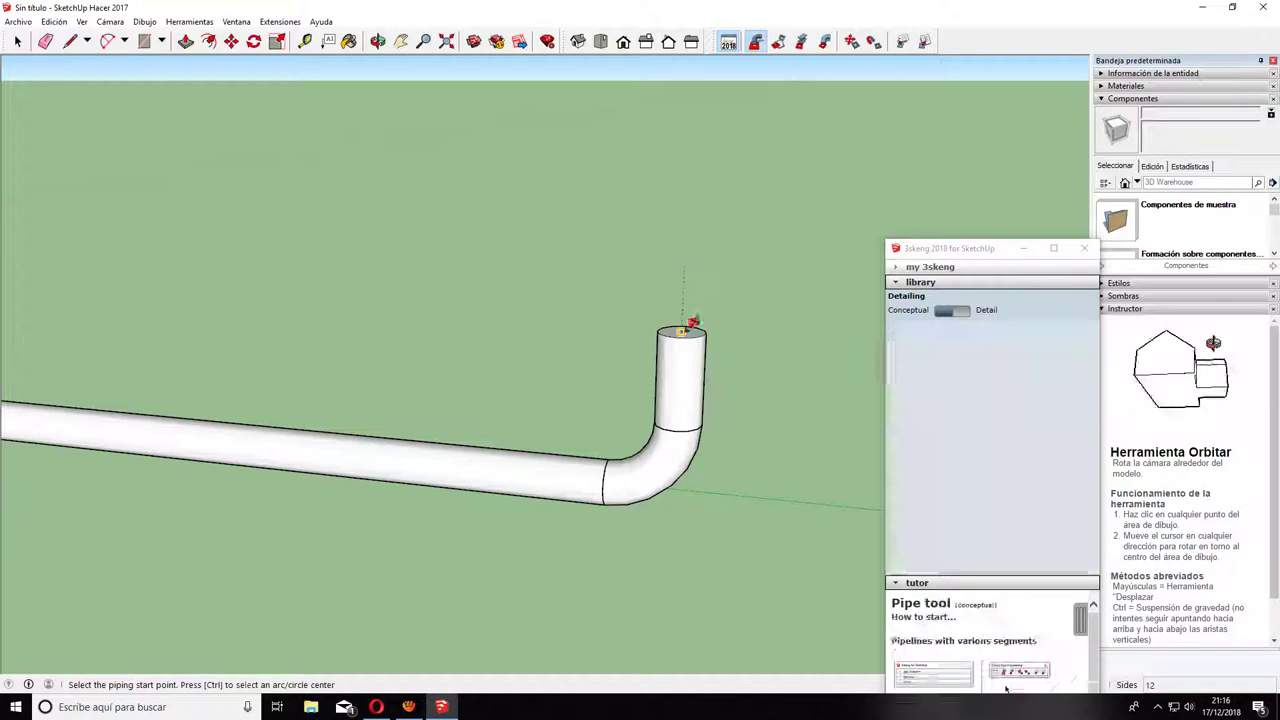
click(699, 291)
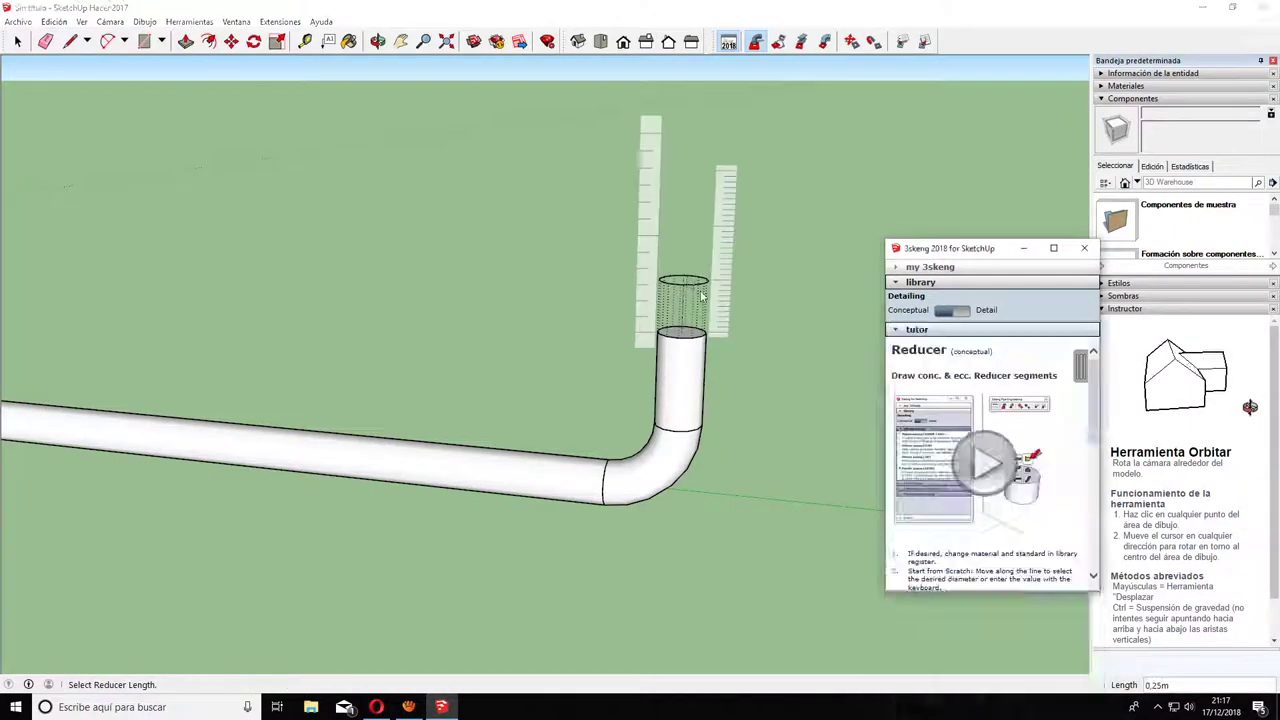
click(690, 232)
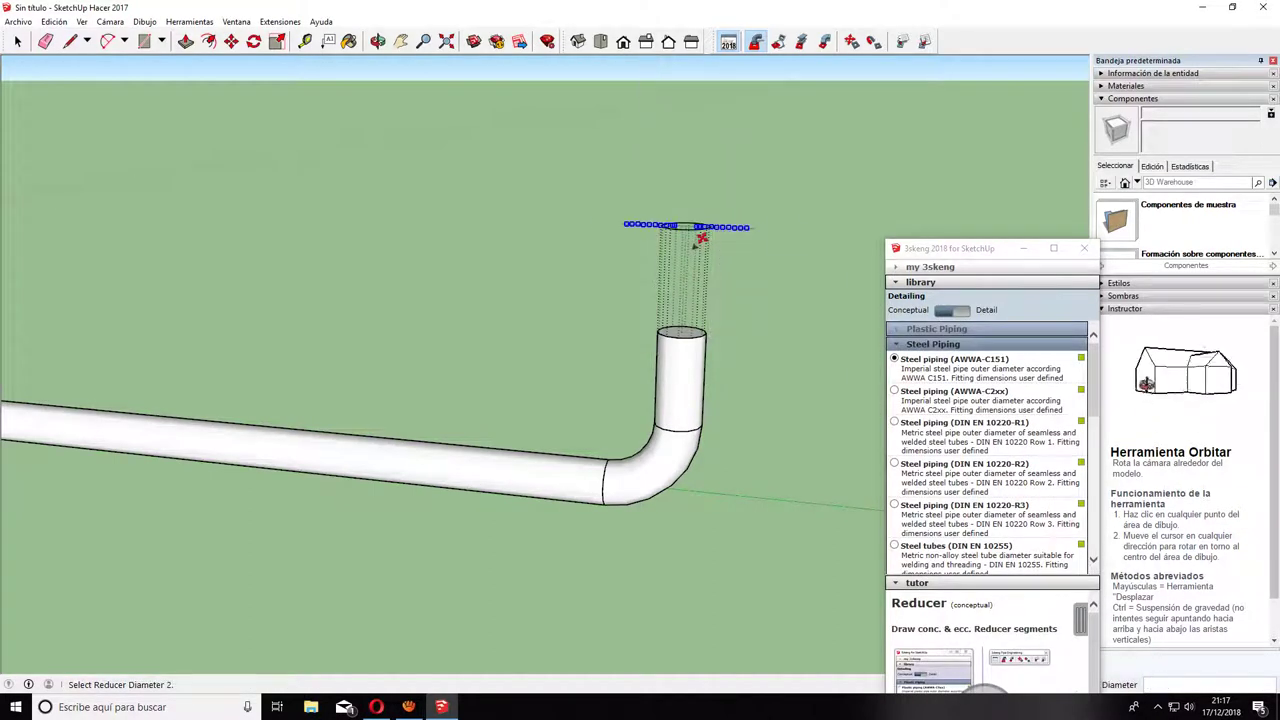
click(690, 234)
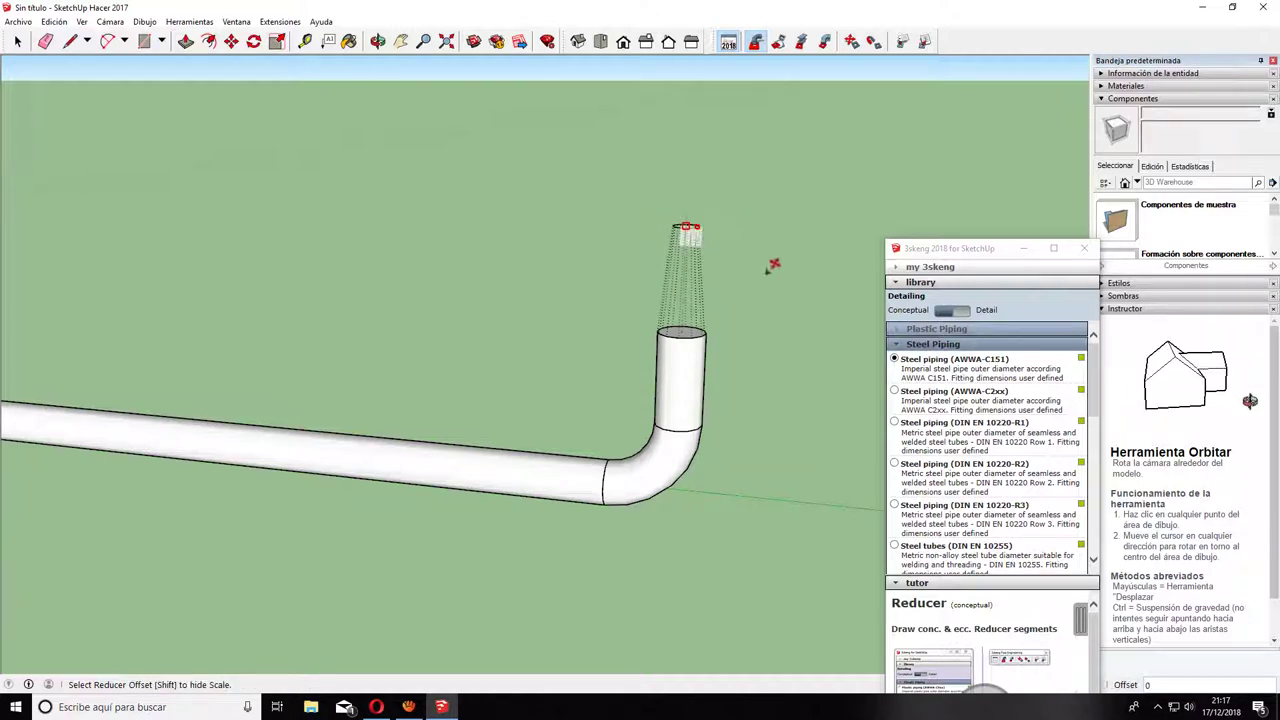
click(711, 296)
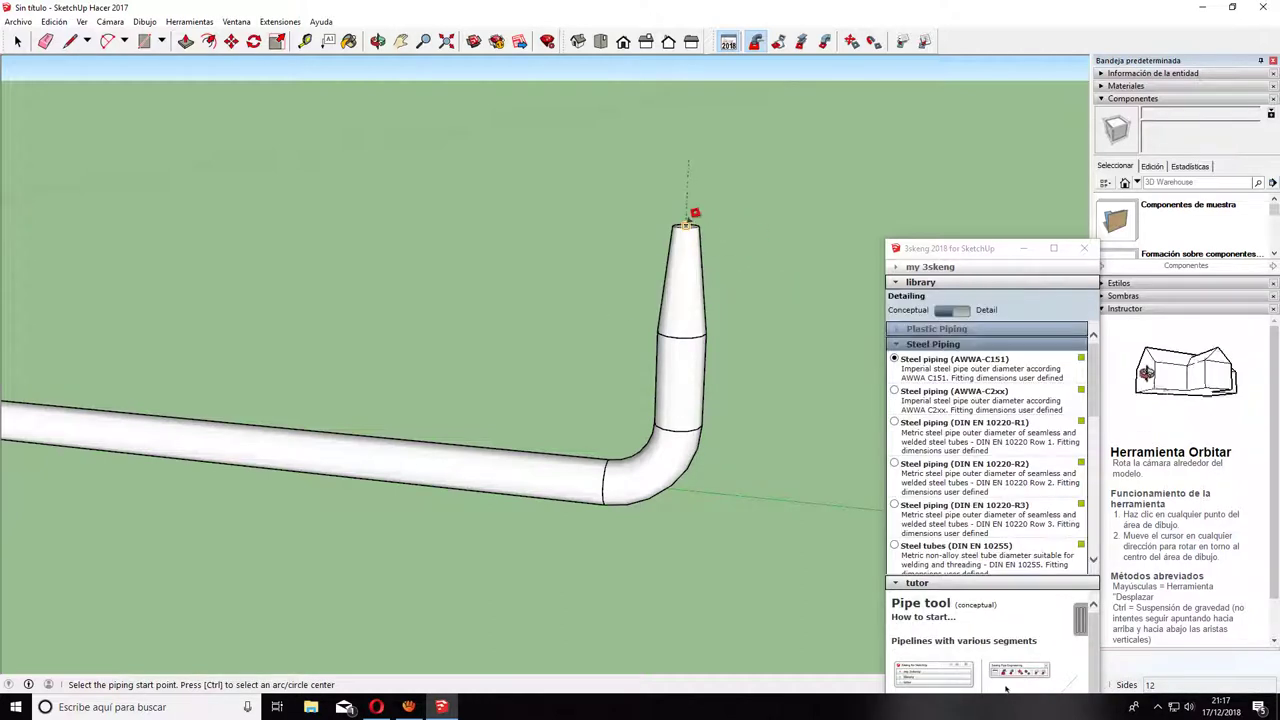
click(693, 216)
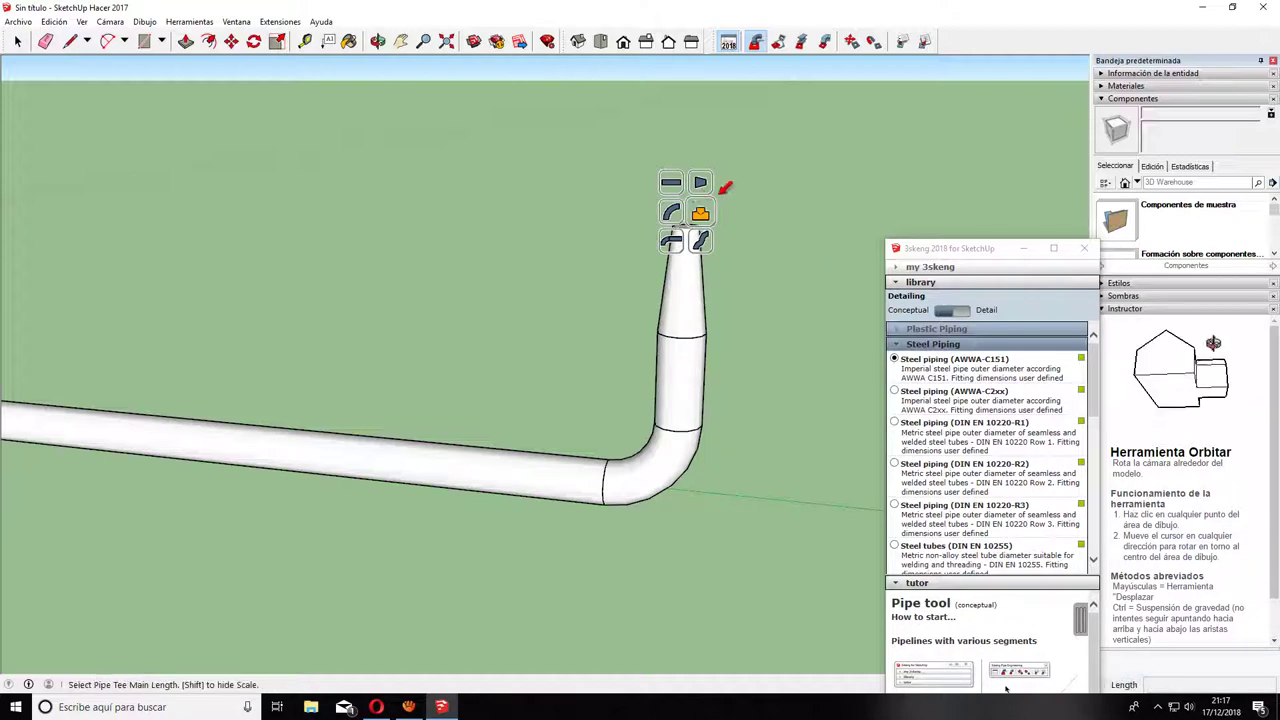
- Add a tee on top of the reducer with its branch pointing sideways
click(710, 176)
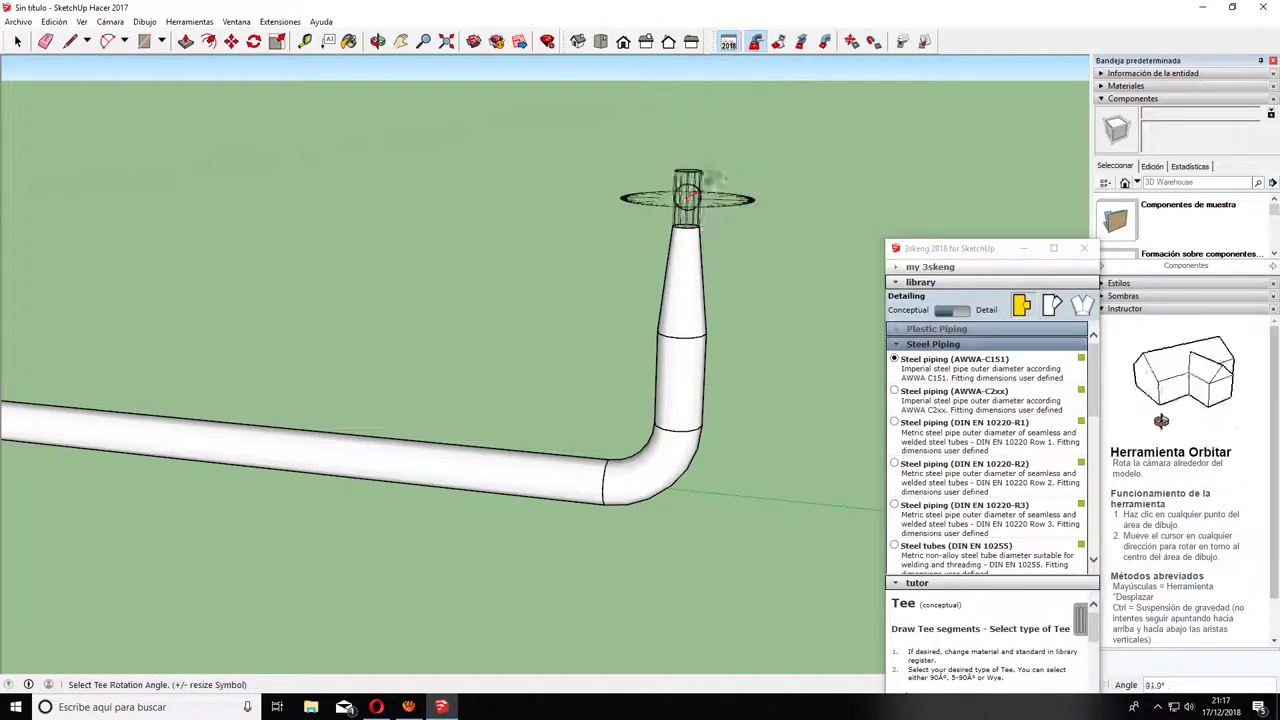
click(750, 192)
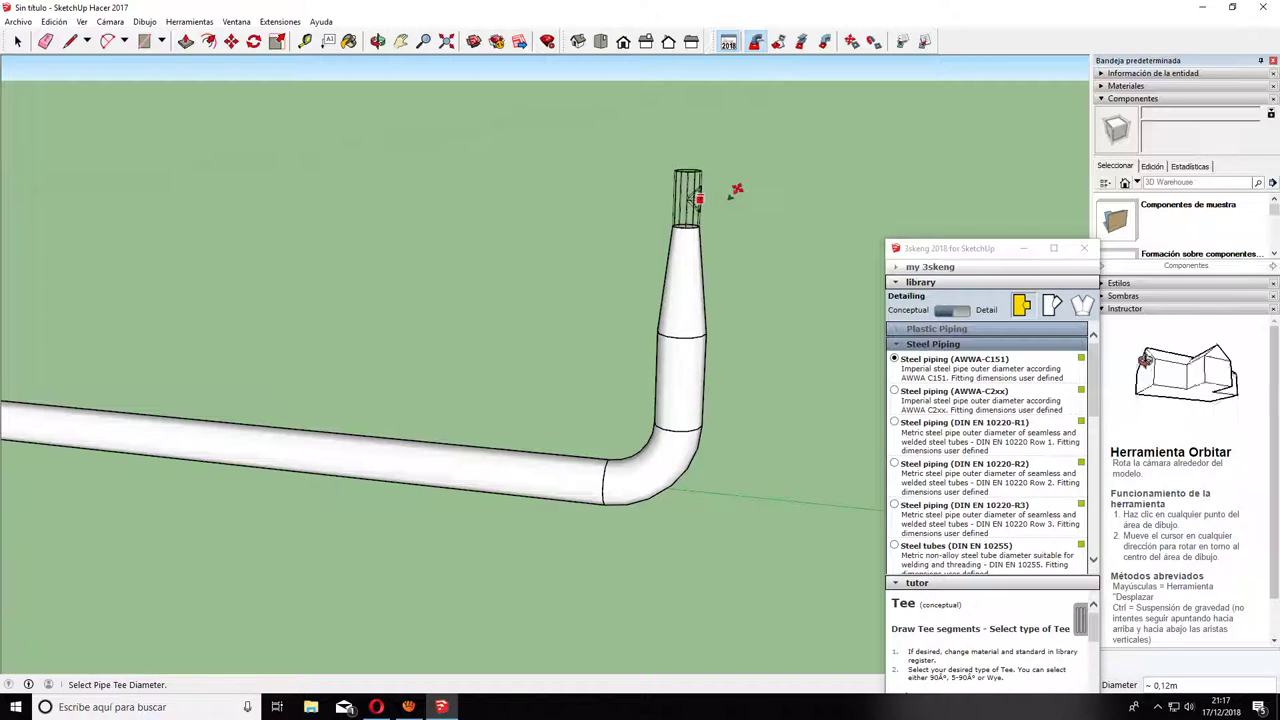
click(756, 191)
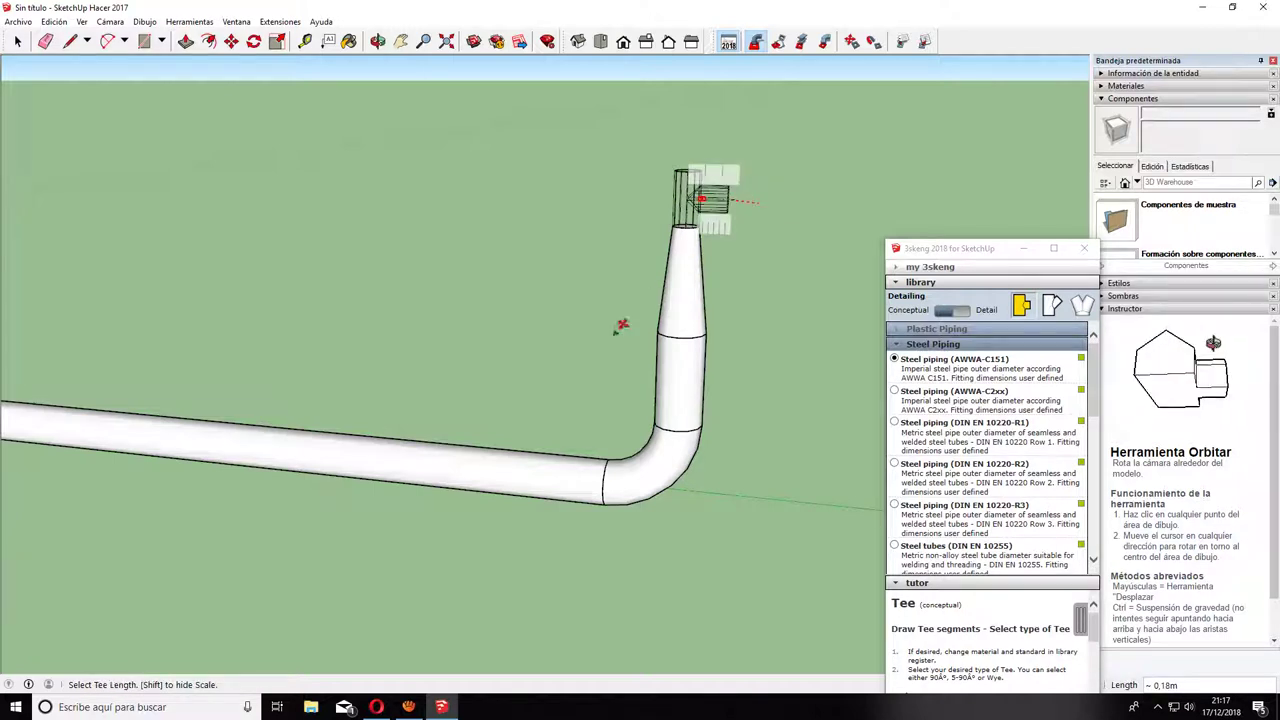
click(517, 397)
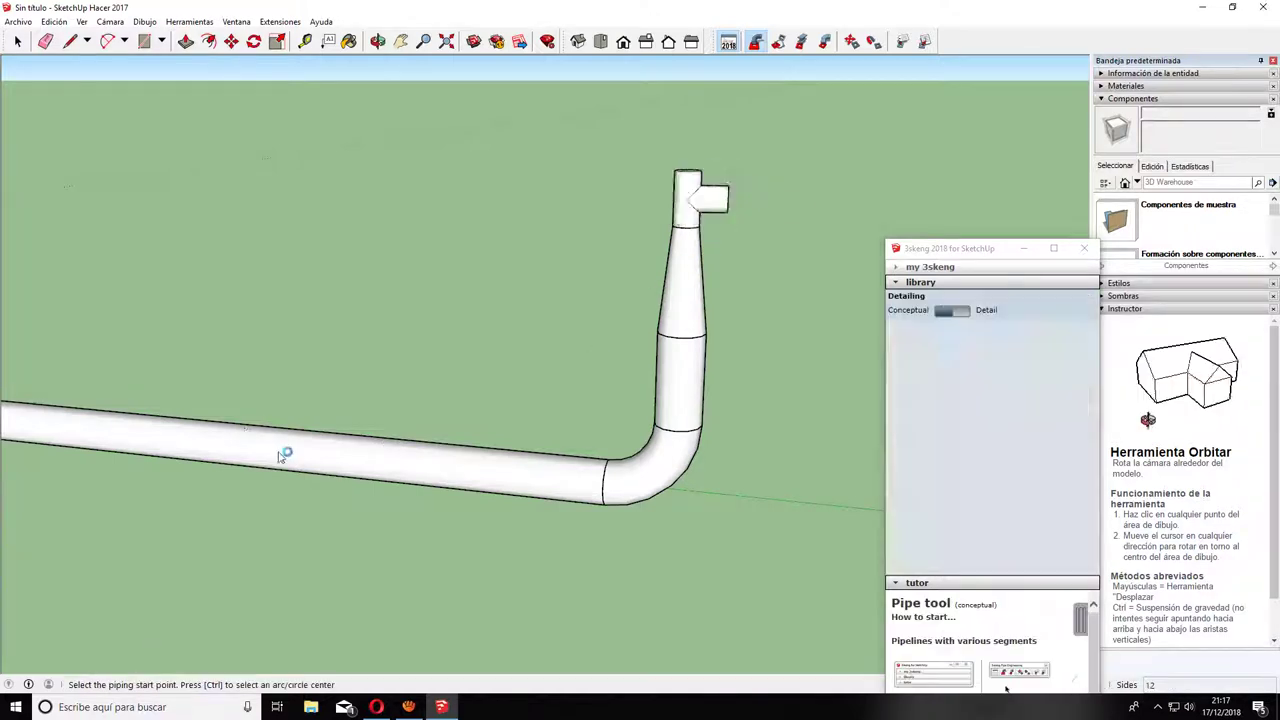
- Orbit around the pipeline, cancelling an unwanted tee started on the horizontal pipe
scroll(516, 396, down, 1)
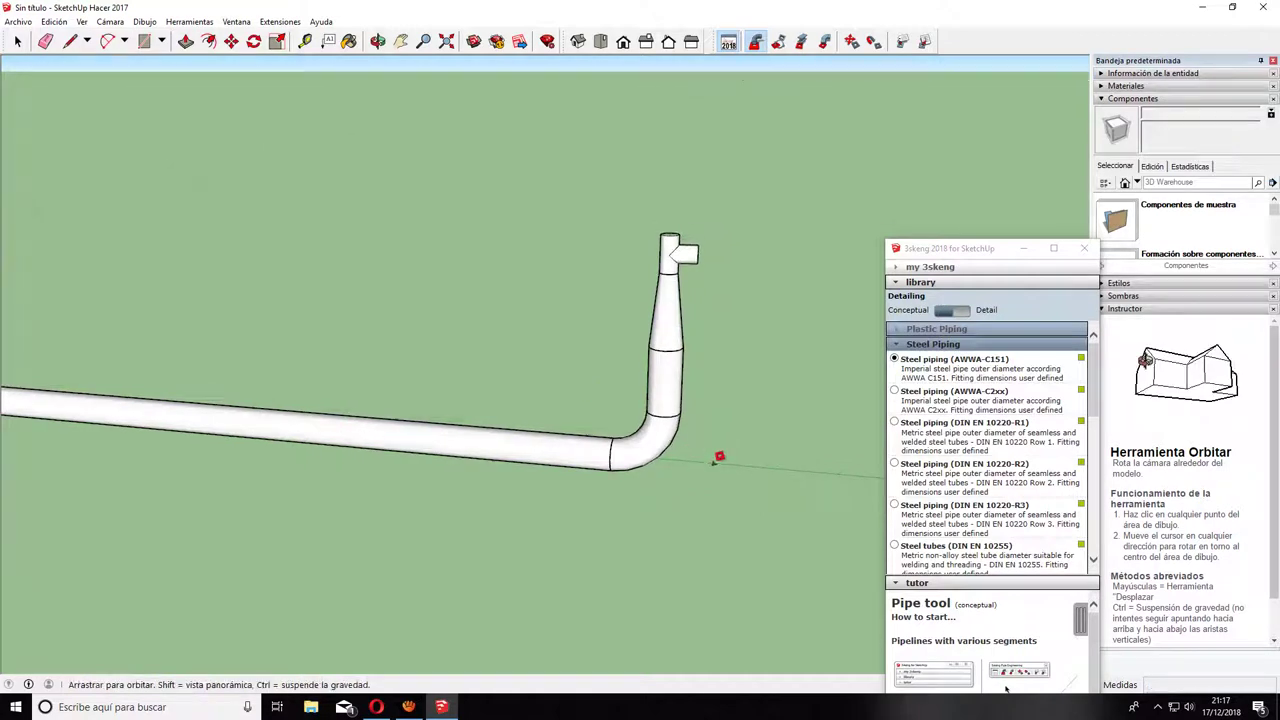
middle_drag(714, 457, 294, 449)
scroll(320, 394, down, 1)
middle_drag(202, 446, 733, 394)
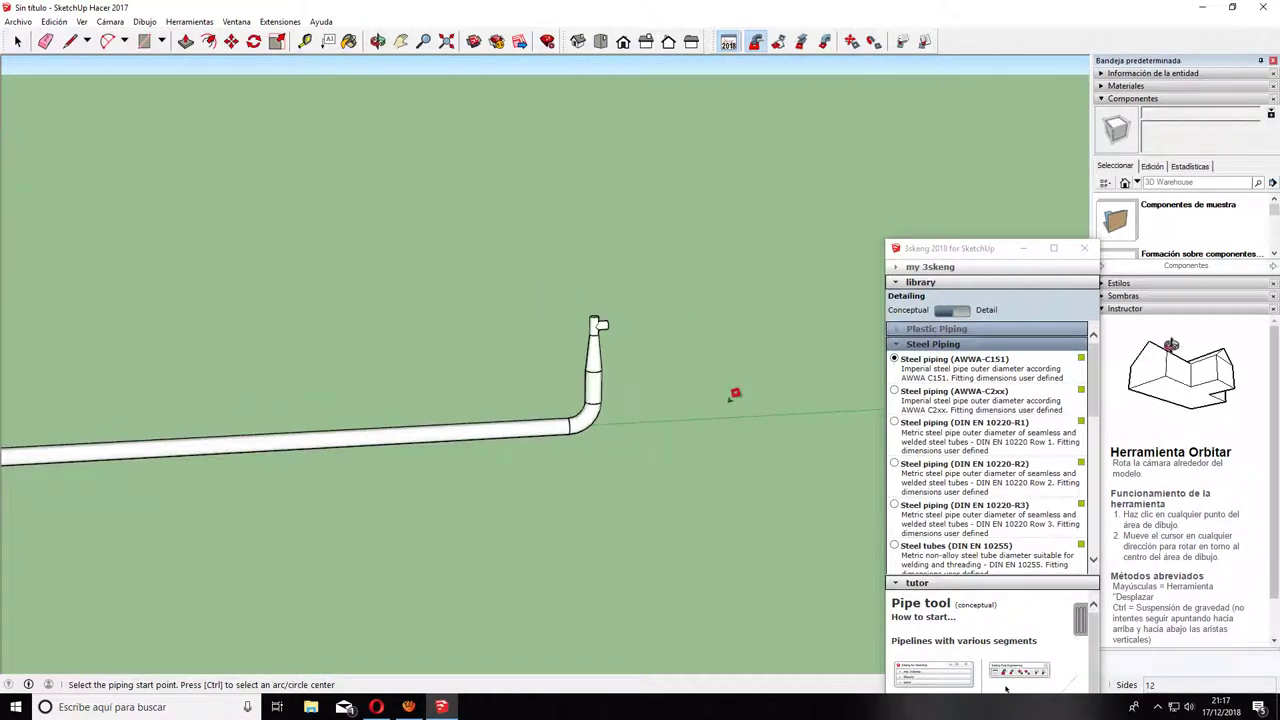
mouse_move(120, 429)
middle_down()
mouse_move(680, 400)
mouse_move(445, 395)
middle_up()
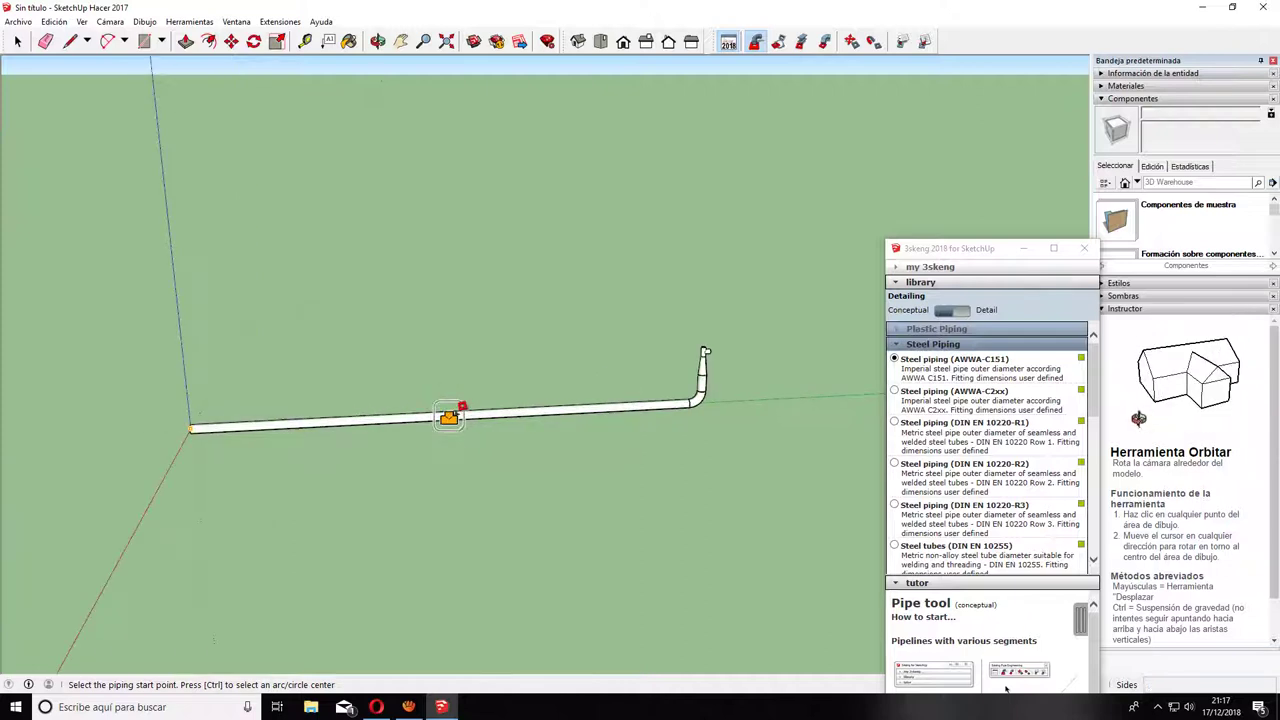
click(449, 417)
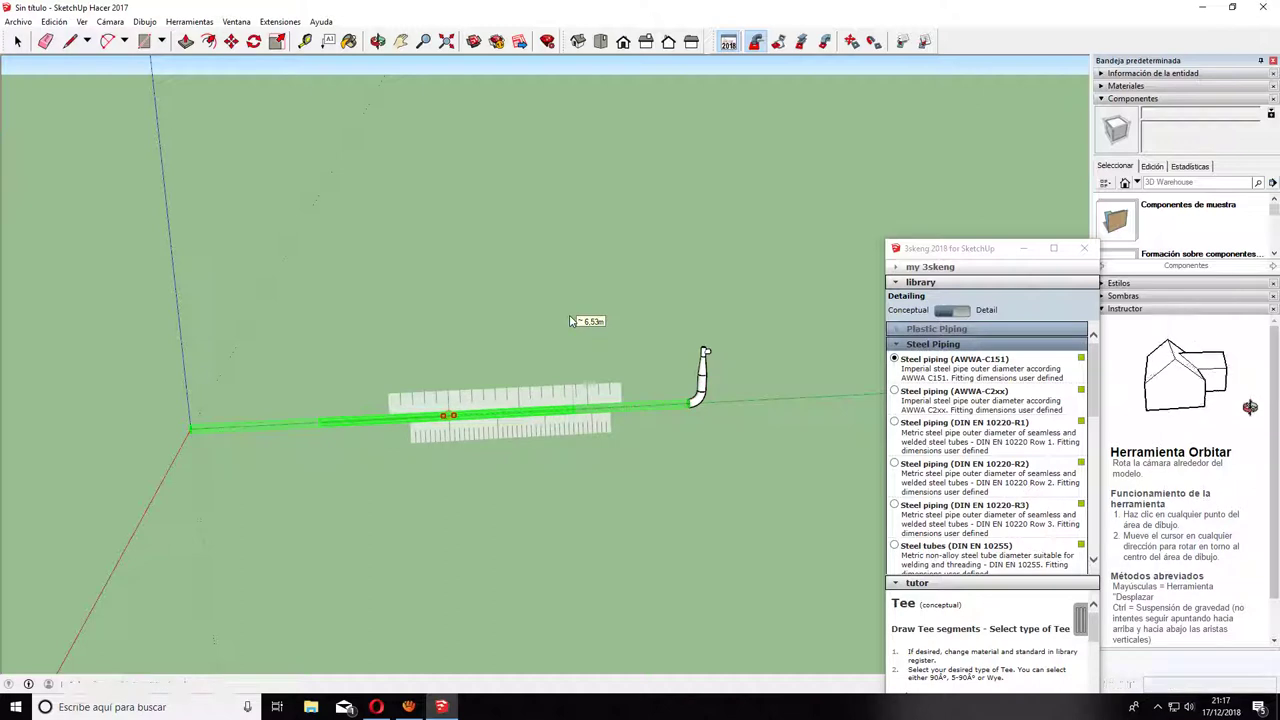
key(space)
mouse_move(310, 437)
middle_down()
mouse_move(586, 400)
mouse_move(574, 383)
middle_up()
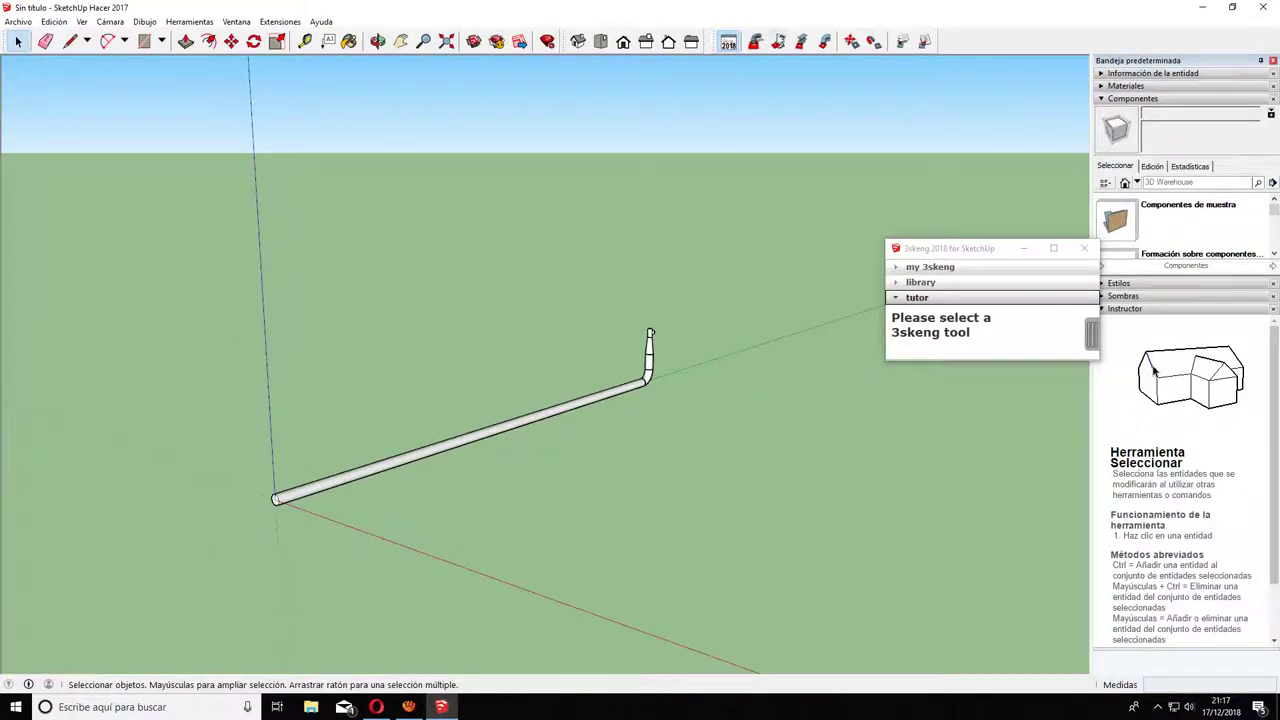
- Clamp a Universal pipe clip around the horizontal steel pipe near its open end
click(781, 43)
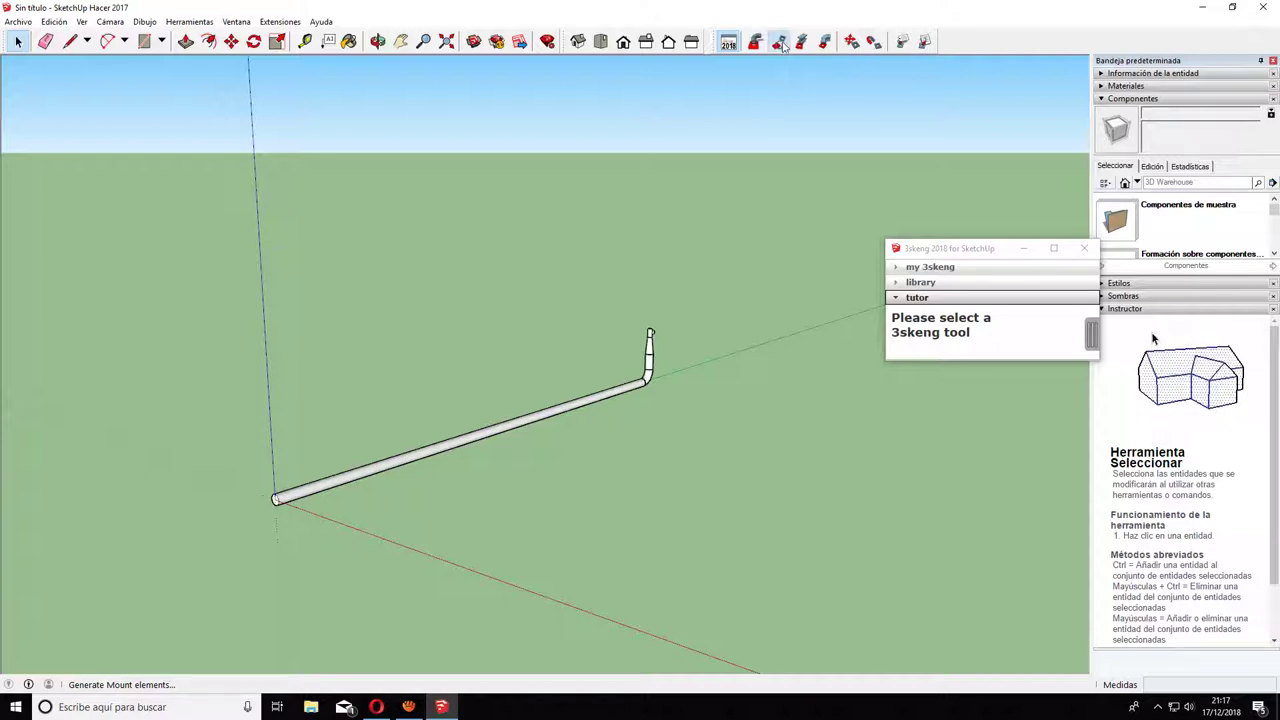
click(291, 492)
scroll(300, 493, up, 2)
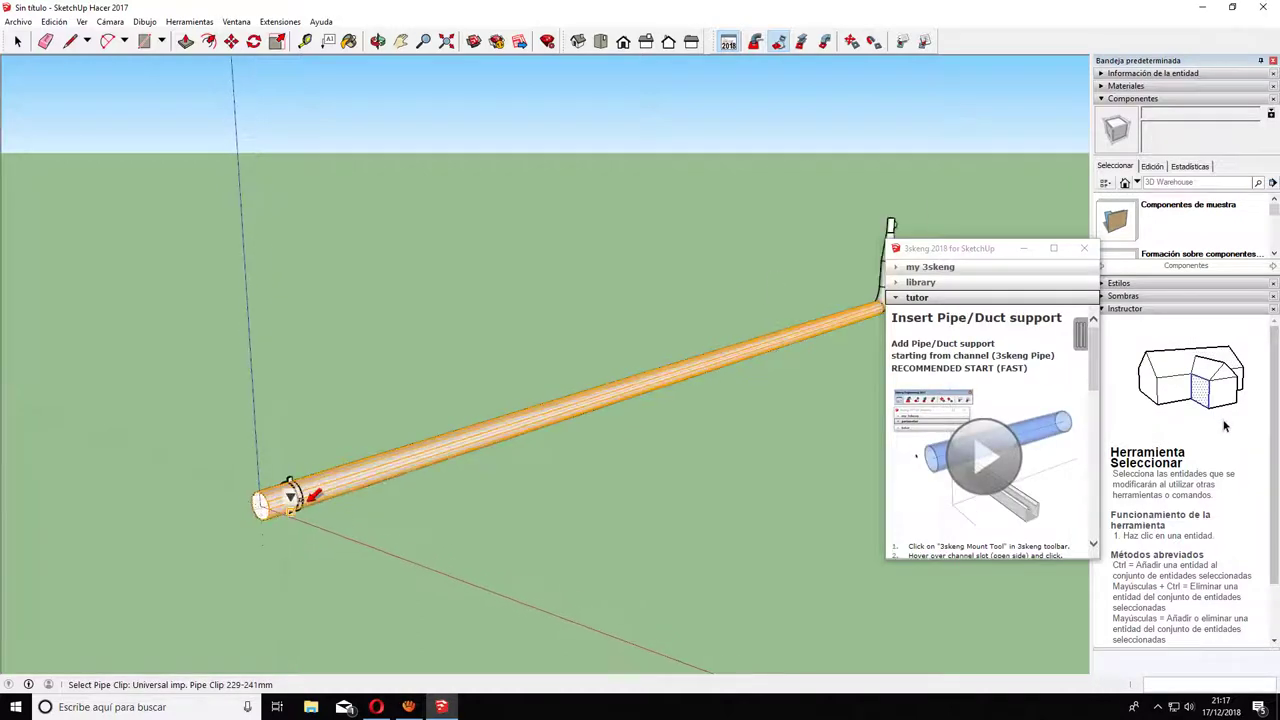
scroll(291, 492, up, 2)
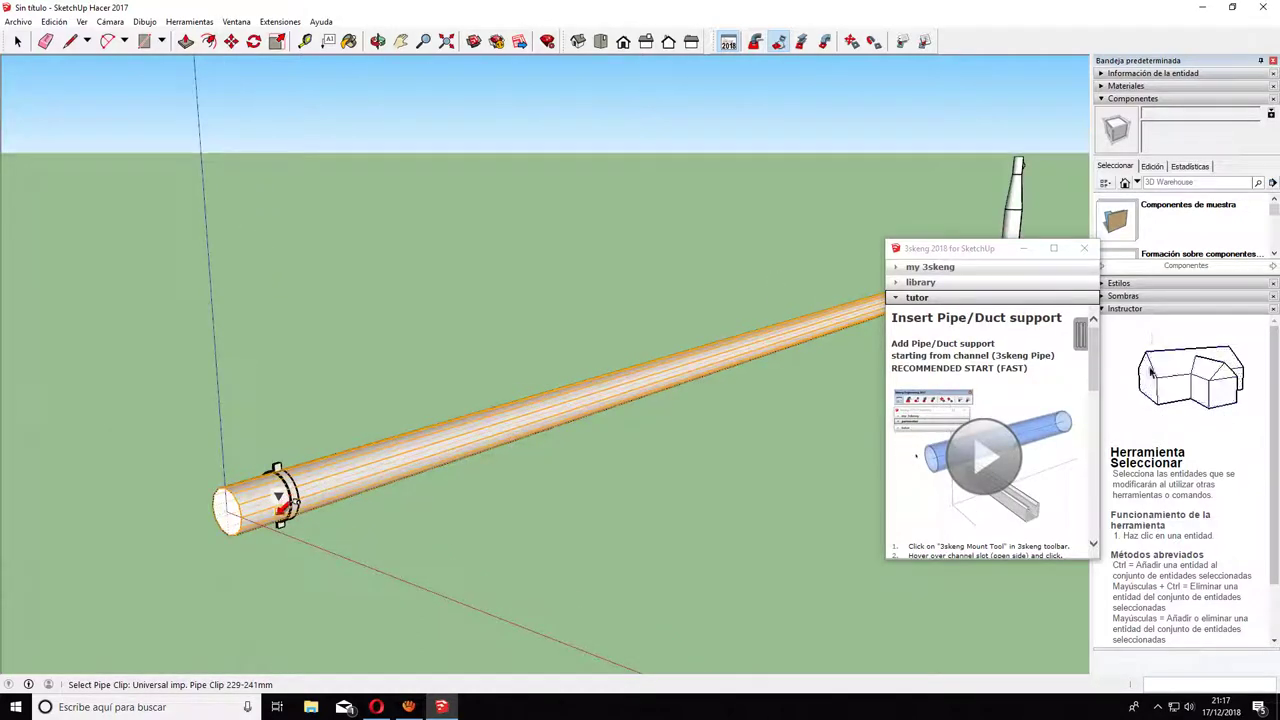
click(285, 498)
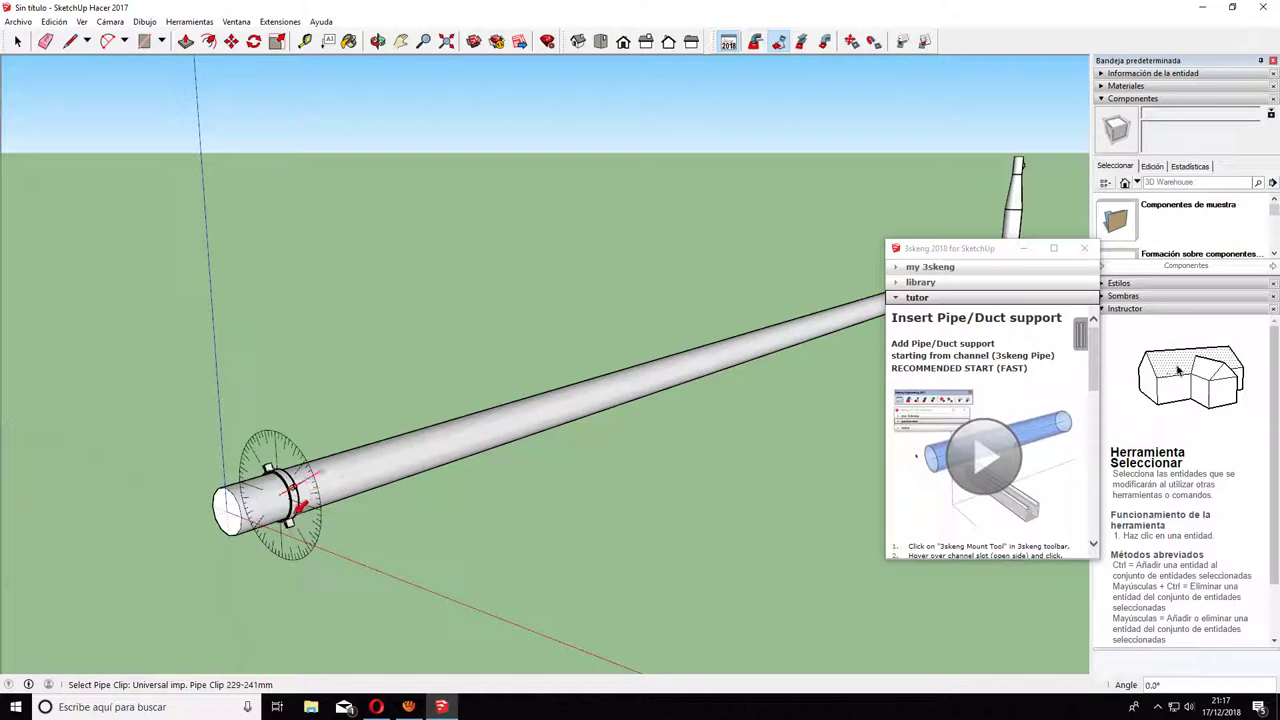
click(312, 502)
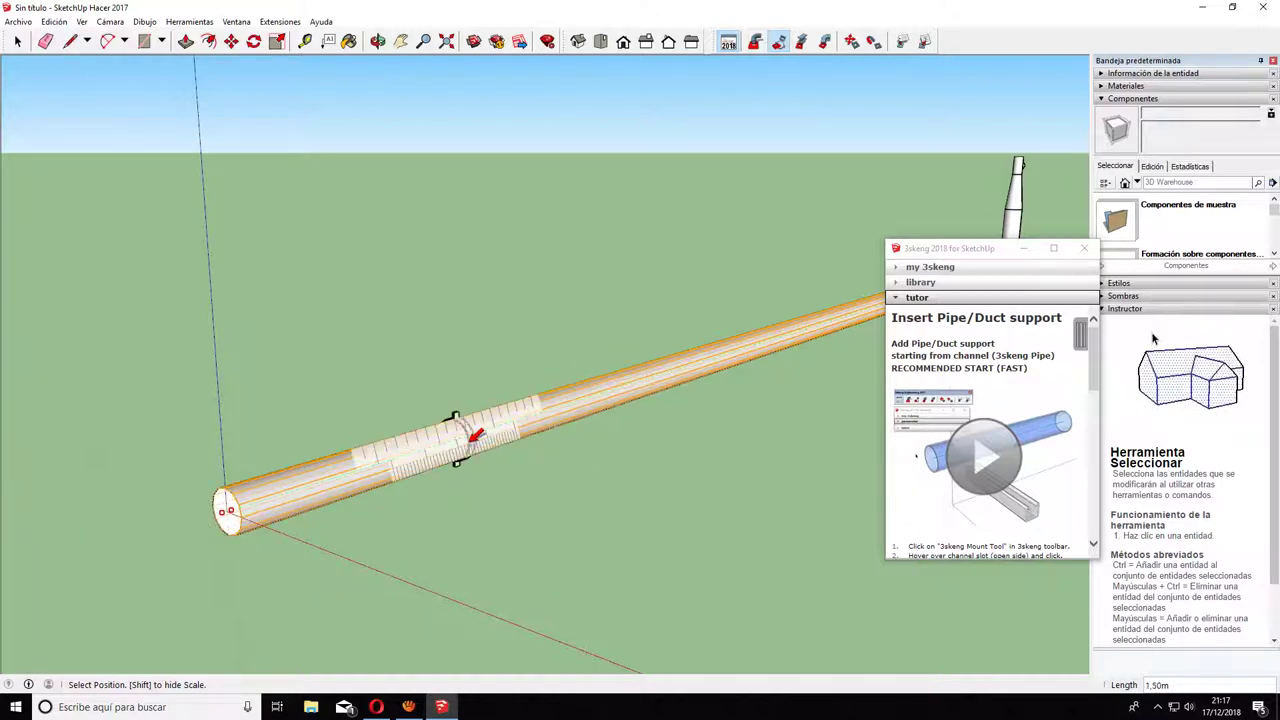
click(476, 436)
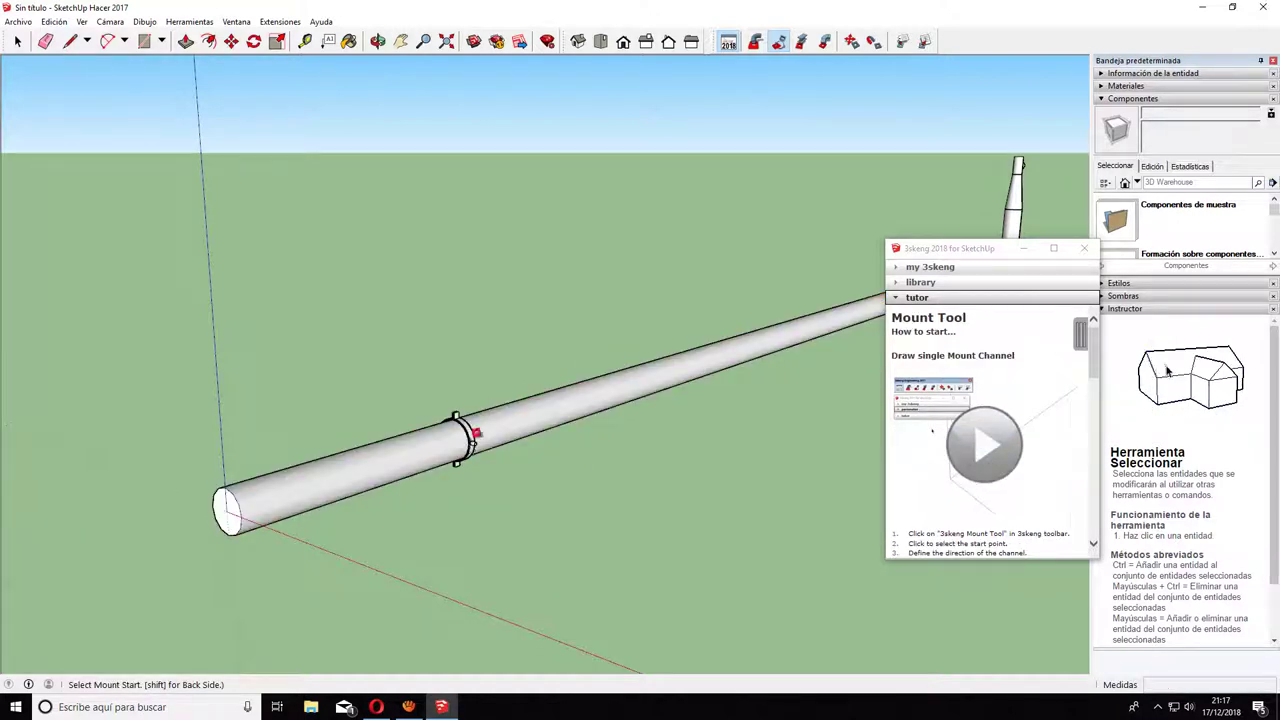
scroll(800, 360, down, 1)
scroll(723, 220, down, 2)
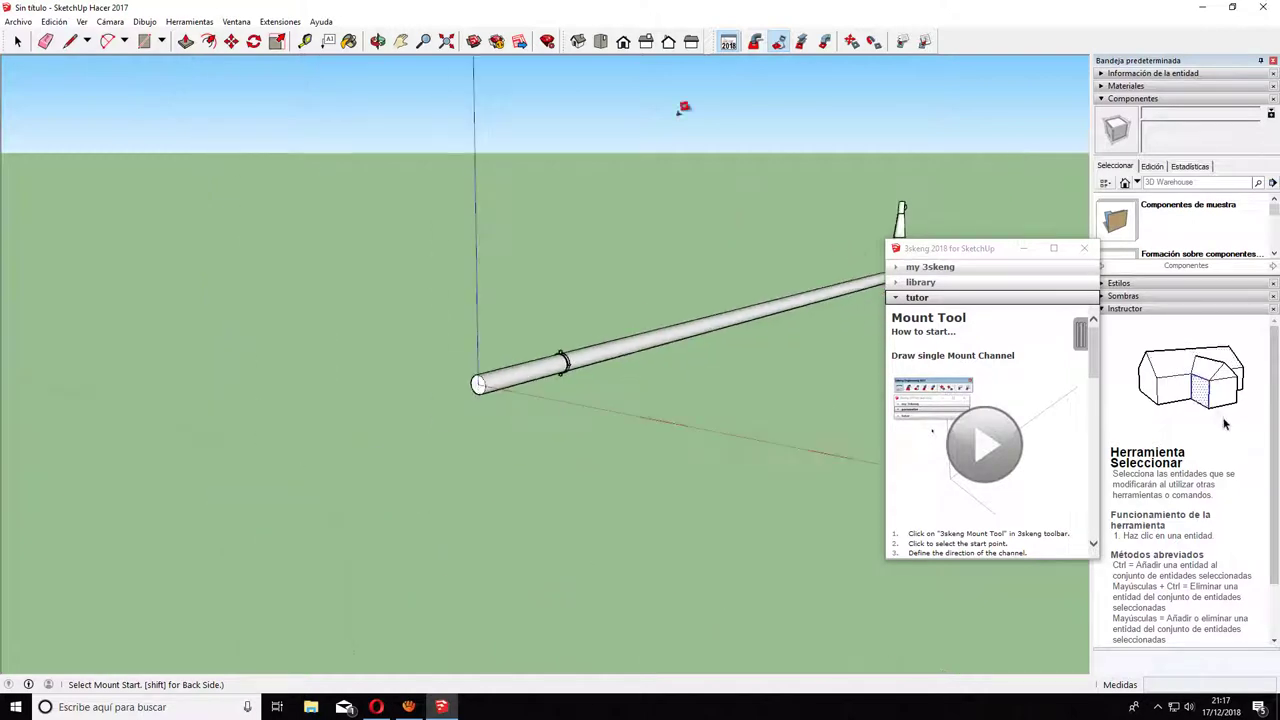
middle_drag(688, 120, 662, 244)
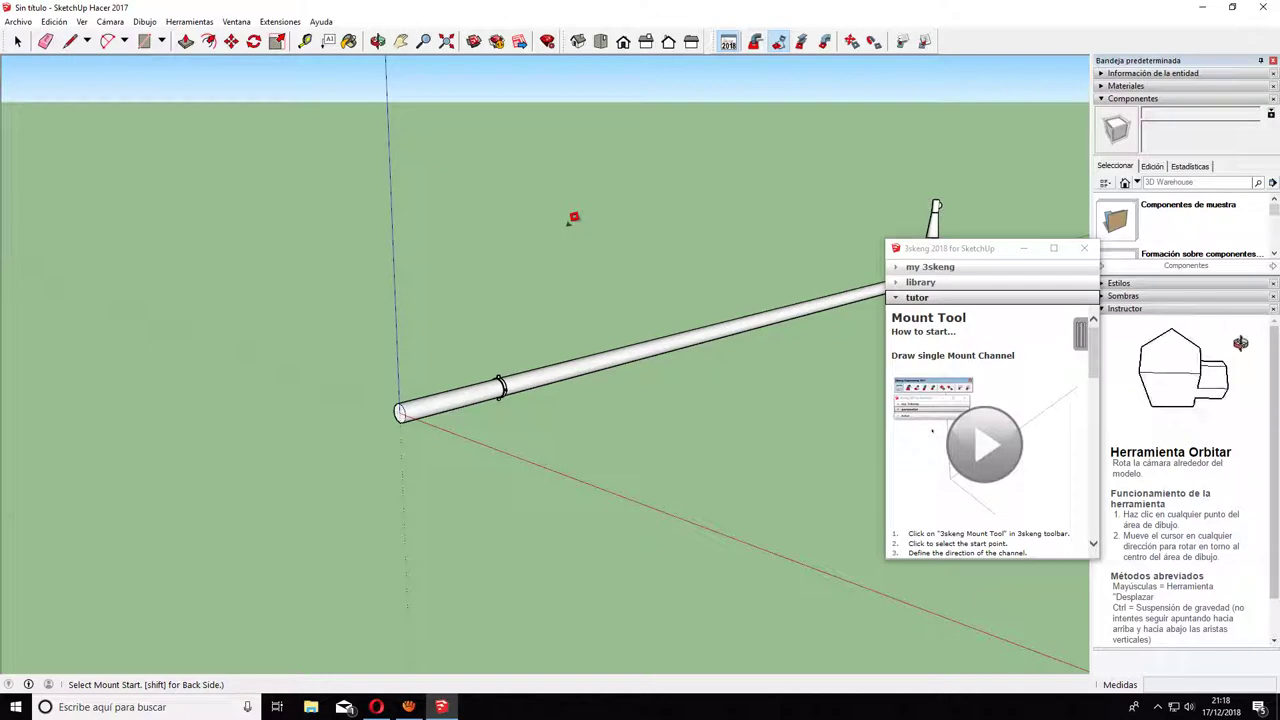
- Draw a C2040 SCHRAG DASt-Ri.016 C-section steel beam beneath the horizontal pipe
click(802, 42)
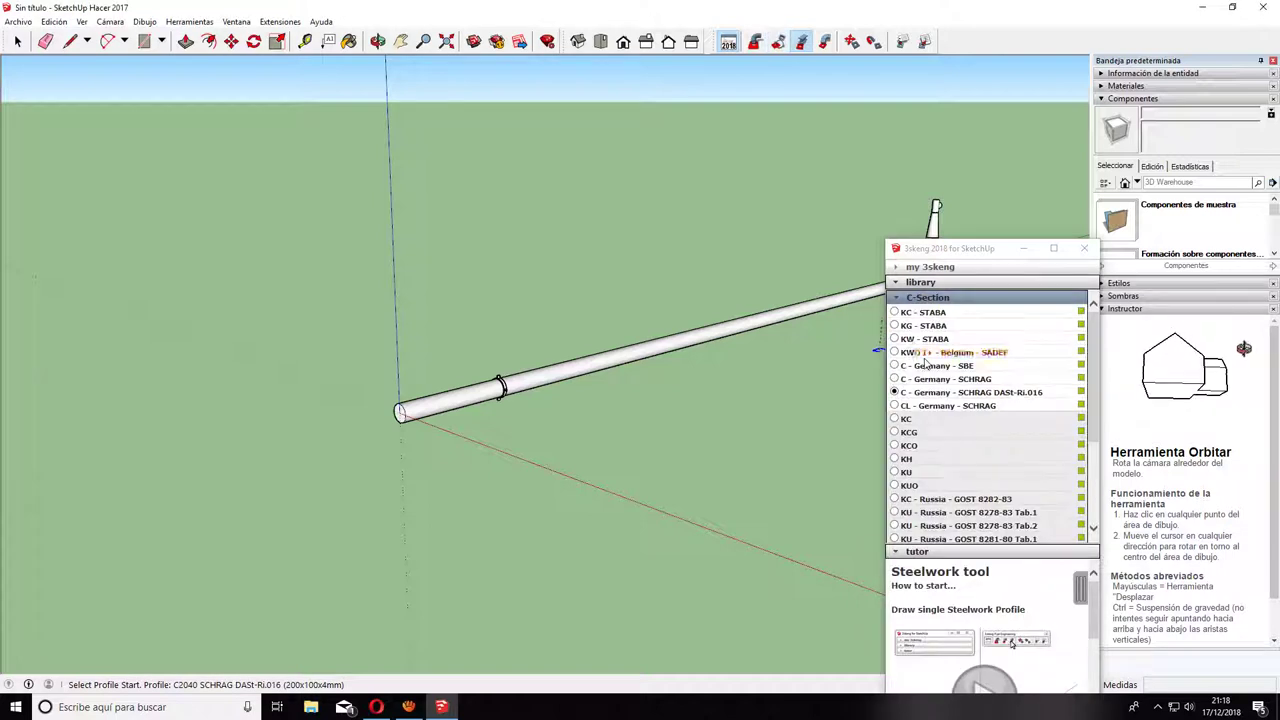
scroll(935, 390, down, 3)
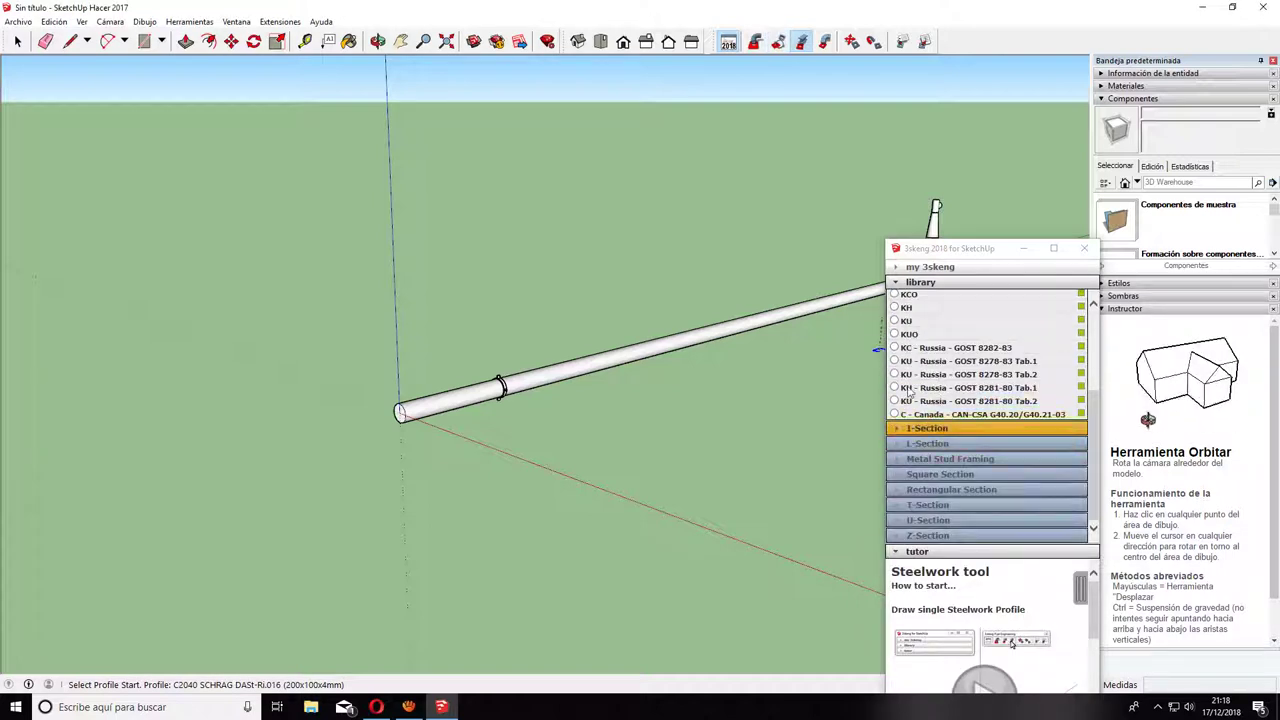
scroll(933, 390, up, 3)
scroll(931, 335, down, 3)
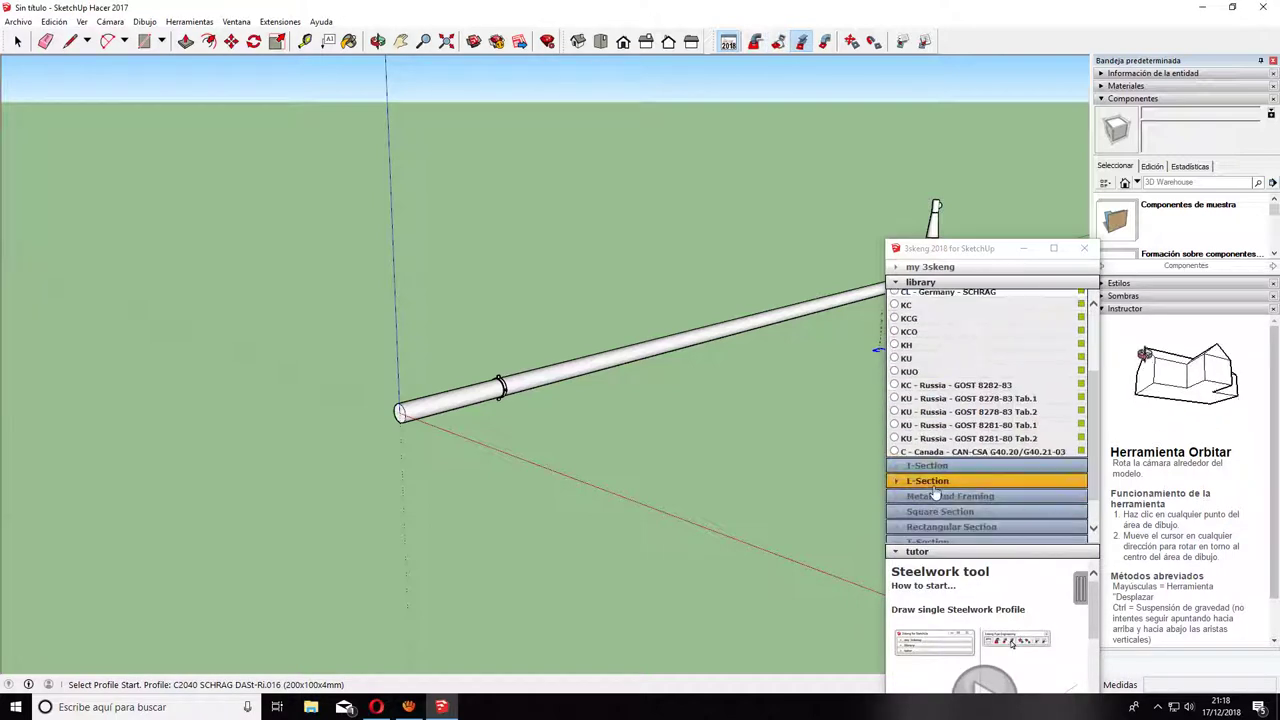
scroll(918, 480, up, 3)
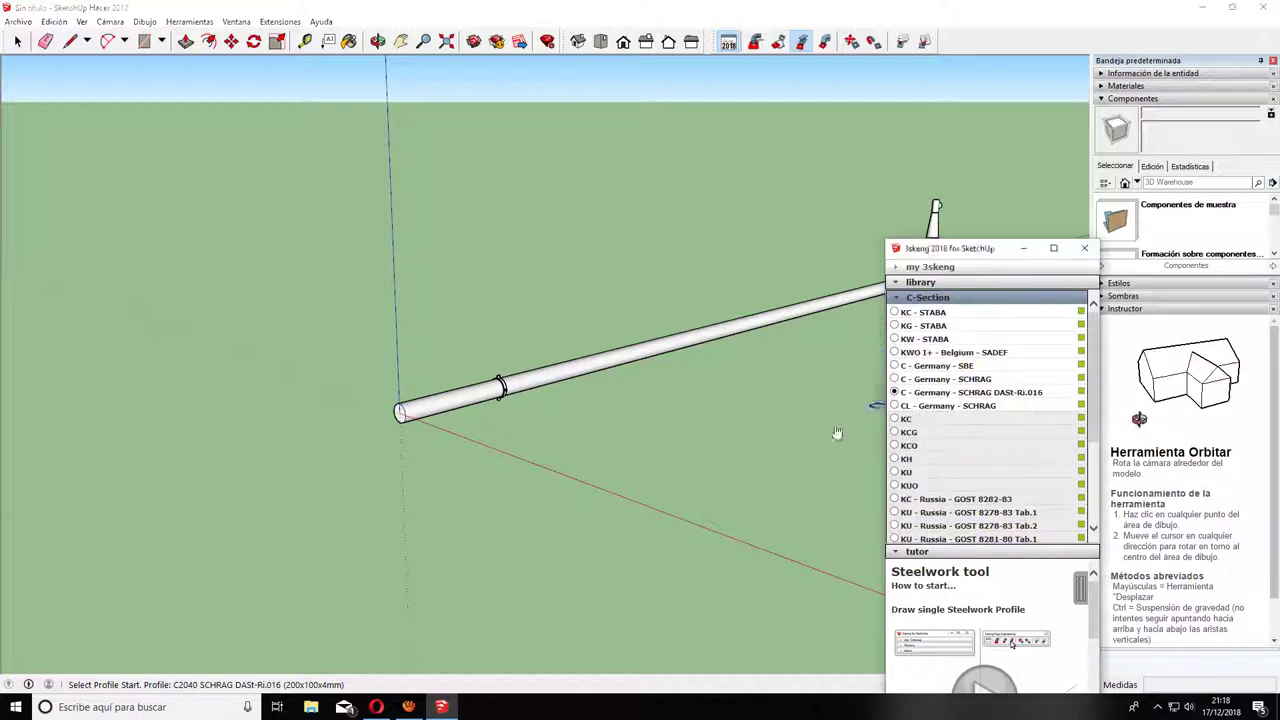
middle_drag(636, 436, 589, 449)
scroll(589, 449, up, 4)
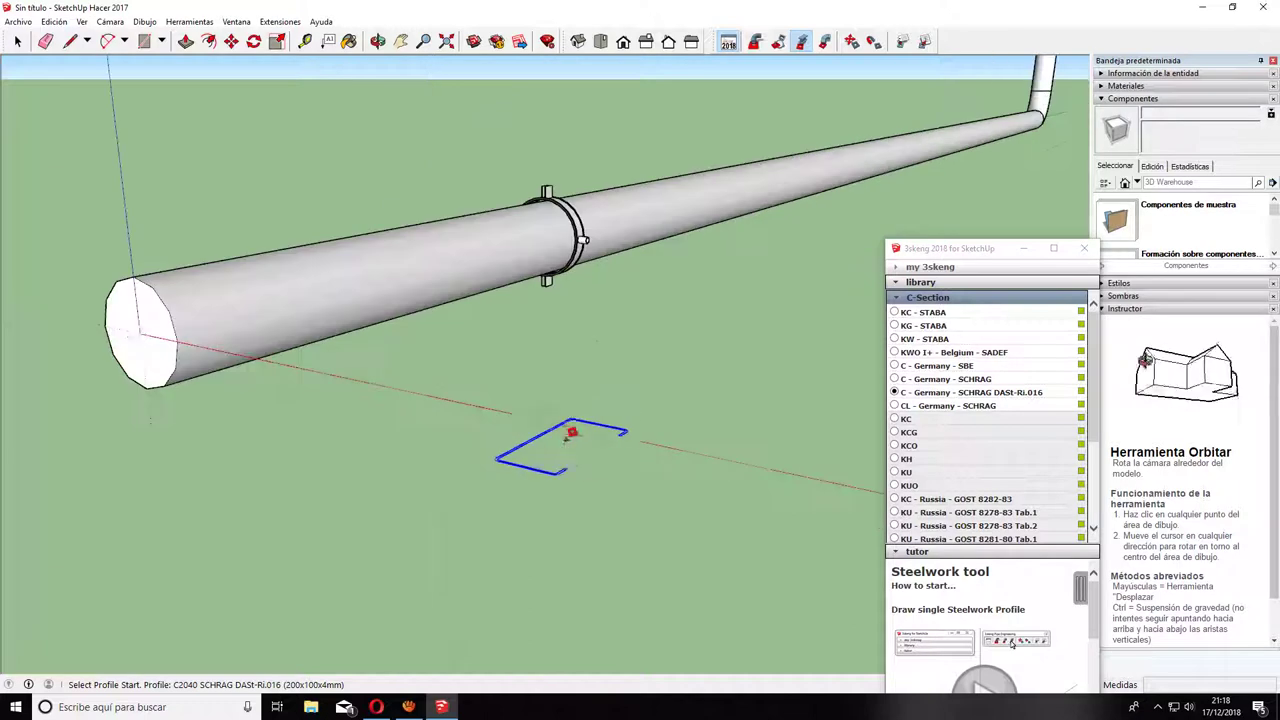
click(573, 426)
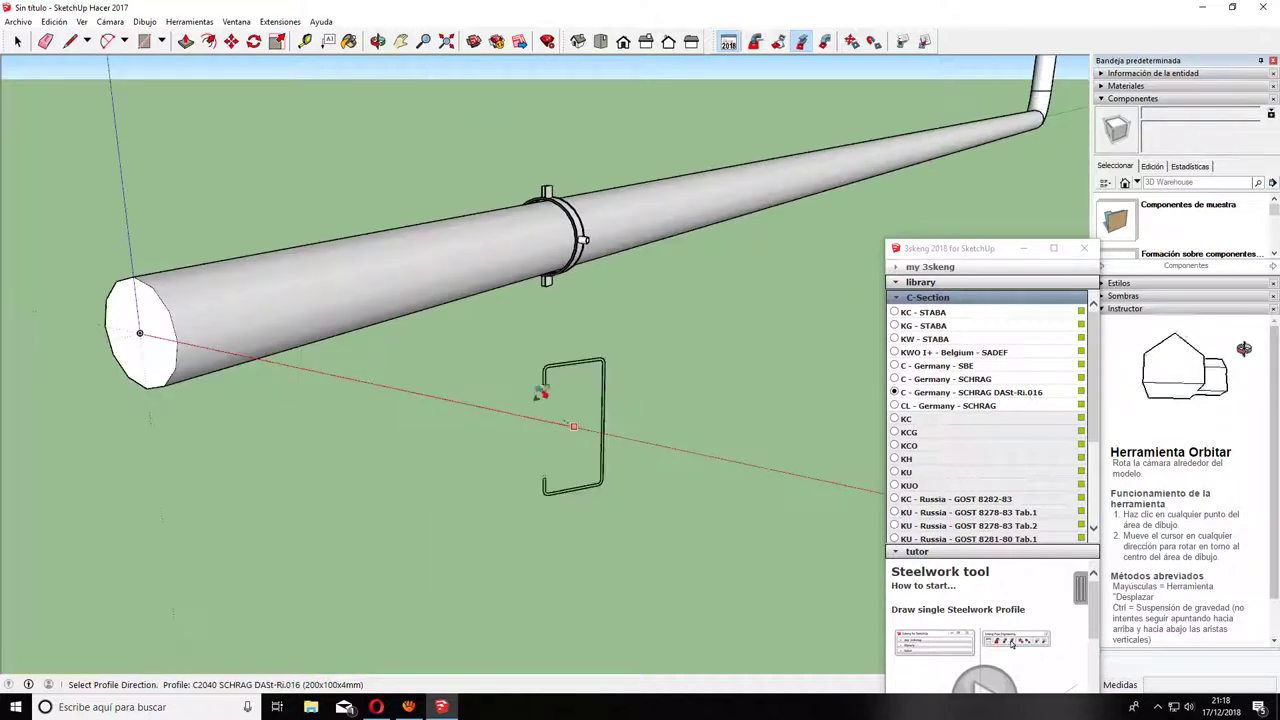
click(731, 334)
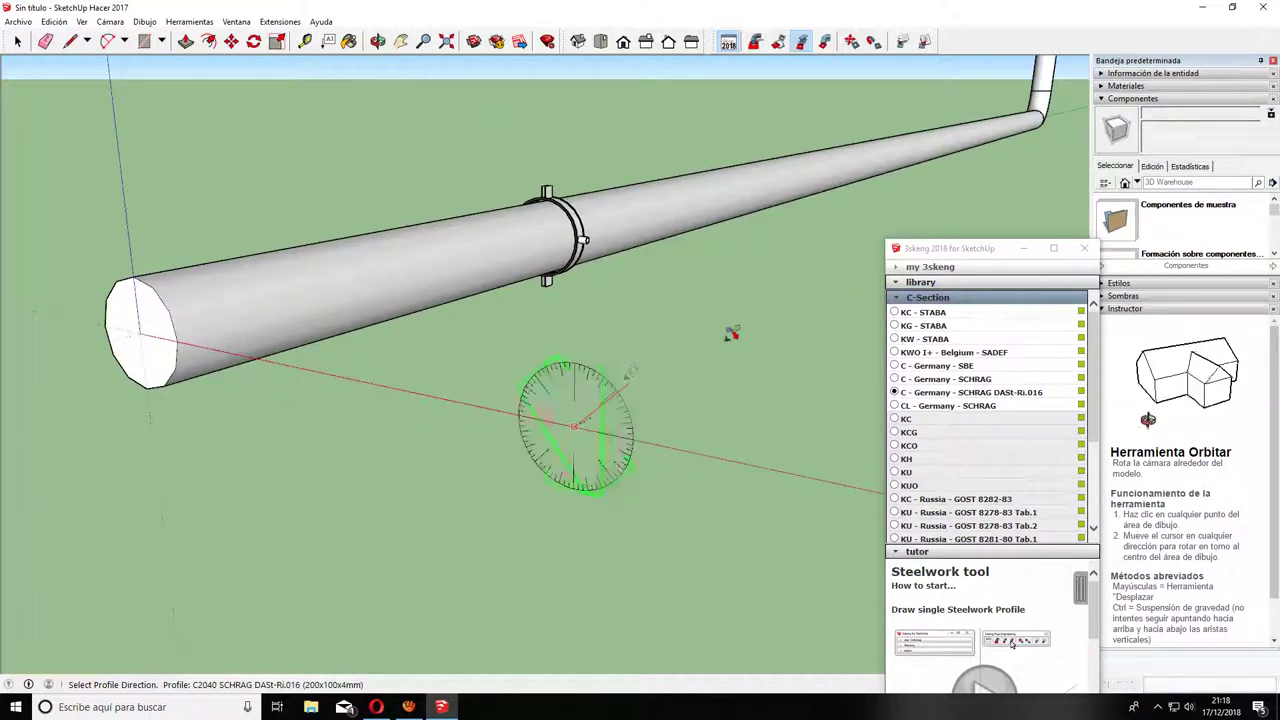
click(712, 447)
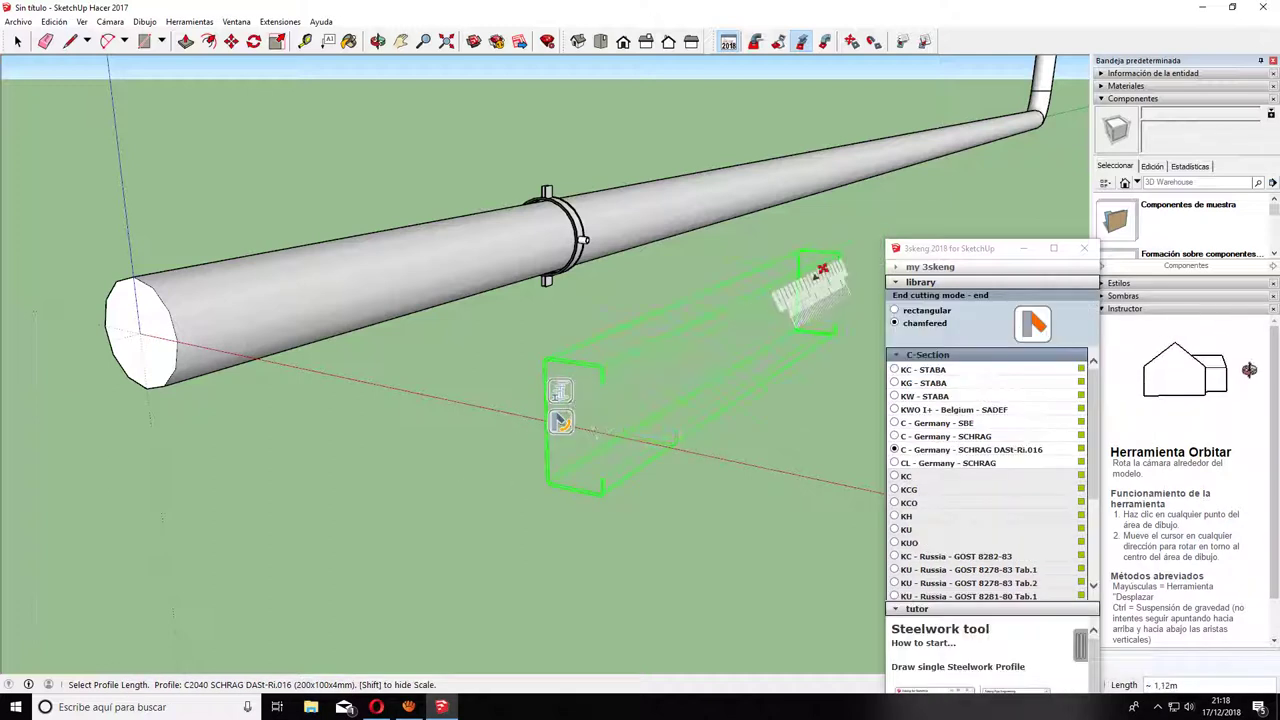
click(821, 270)
- Orbit to reveal the red axis and start the 3skeng rectangular channel tool
mouse_move(690, 420)
middle_down()
mouse_move(648, 441)
mouse_move(376, 461)
middle_up()
scroll(376, 461, down, 4)
scroll(550, 470, down, 1)
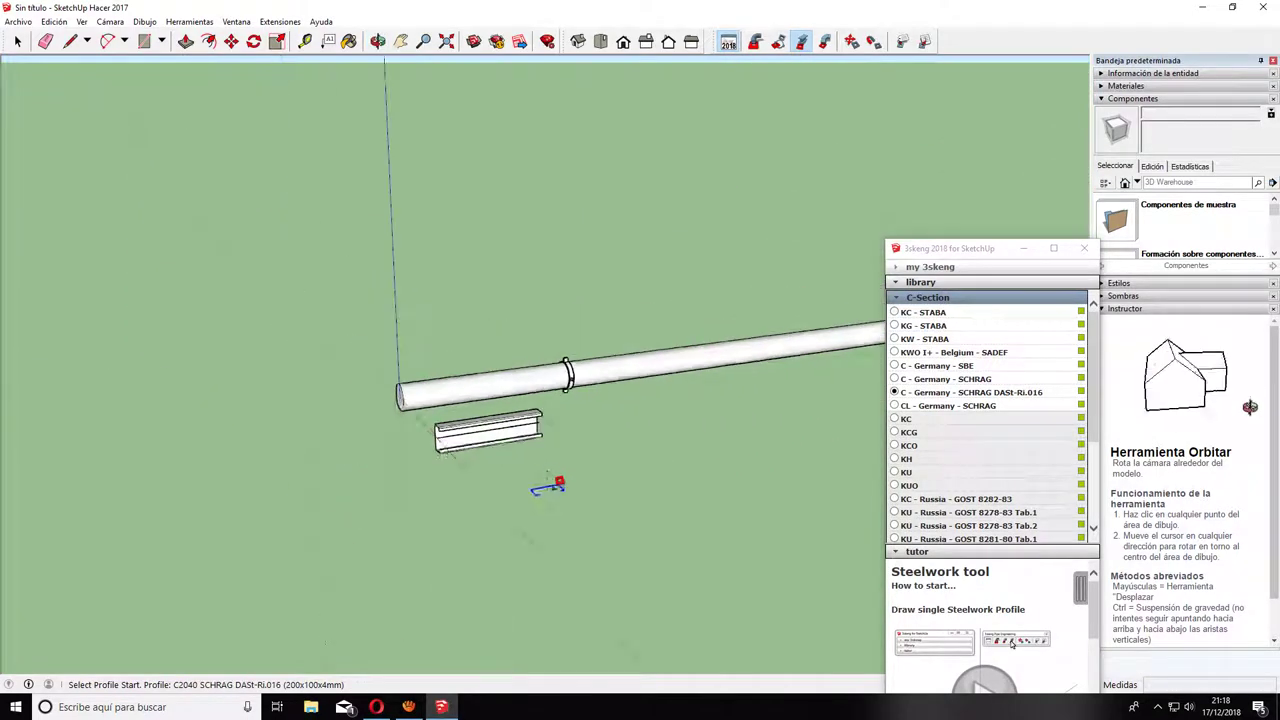
middle_drag(548, 487, 570, 440)
click(826, 44)
scroll(614, 287, down, 2)
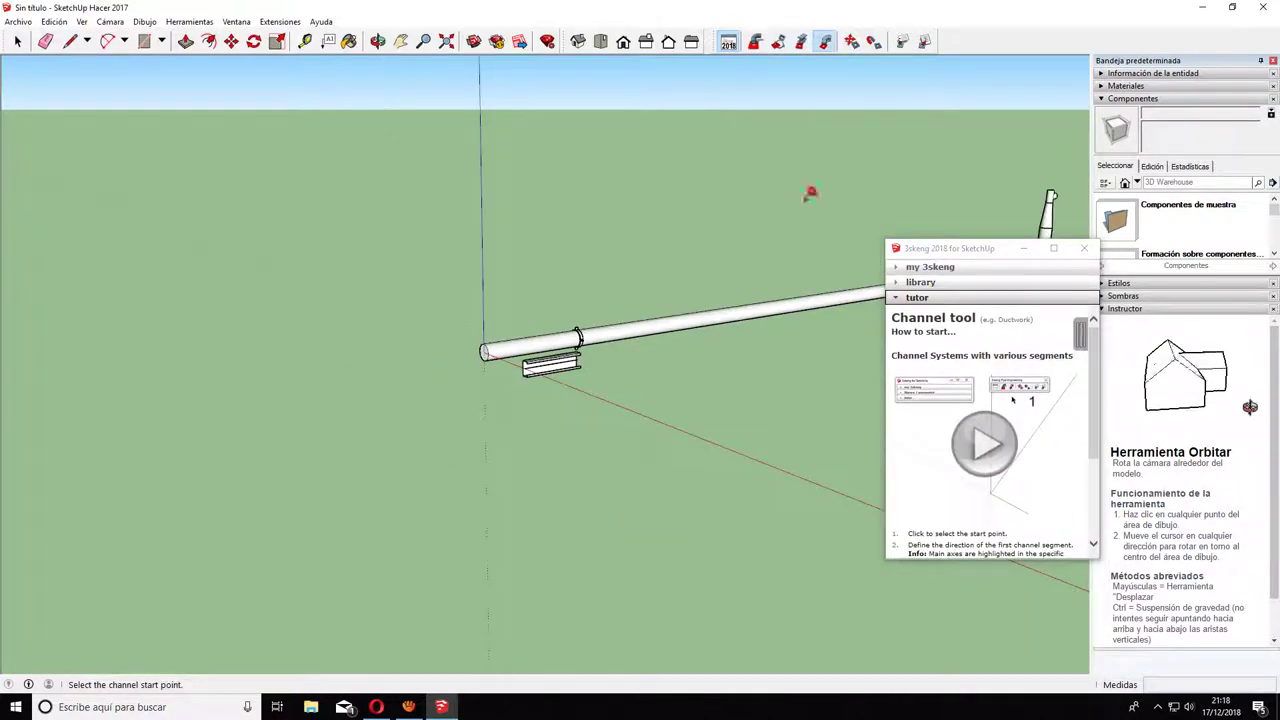
- Draw a straight rectangular channel along the green axis, 1,10m wide and about 0.41m high
scroll(690, 340, down, 1)
scroll(774, 338, up, 4)
mouse_move(643, 137)
middle_down()
mouse_move(665, 177)
mouse_move(732, 66)
middle_up()
click(829, 43)
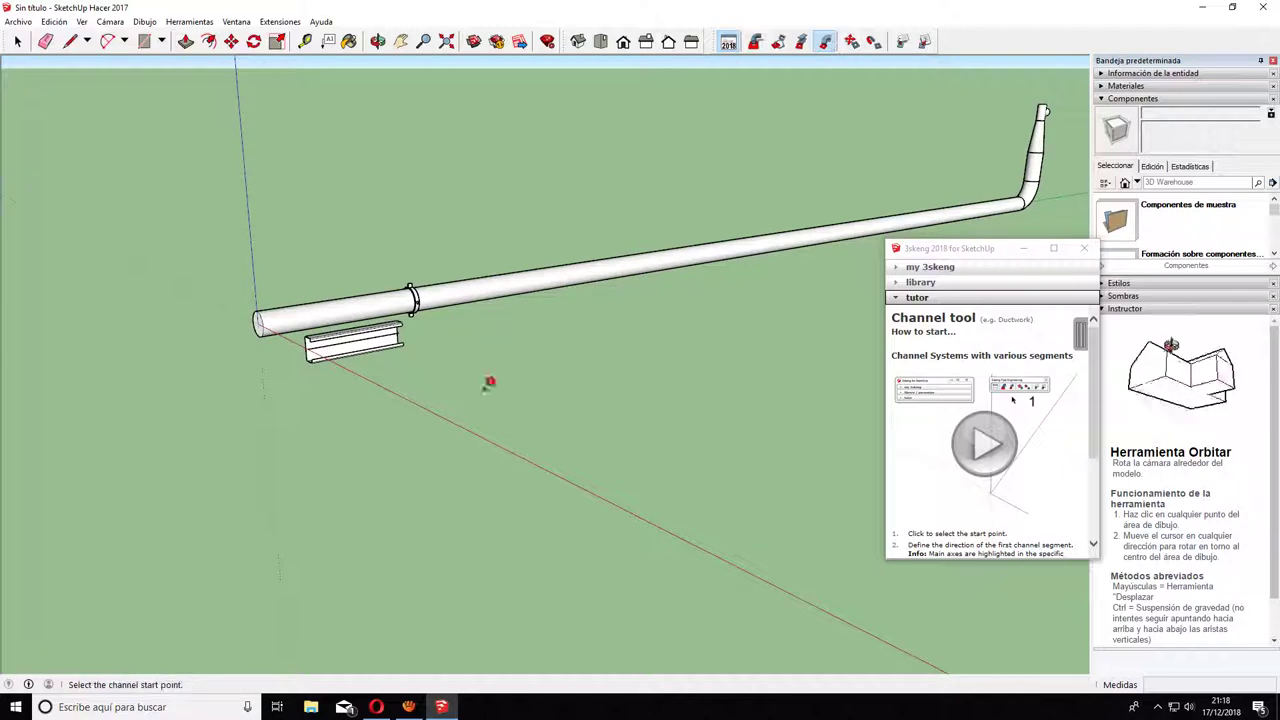
click(405, 396)
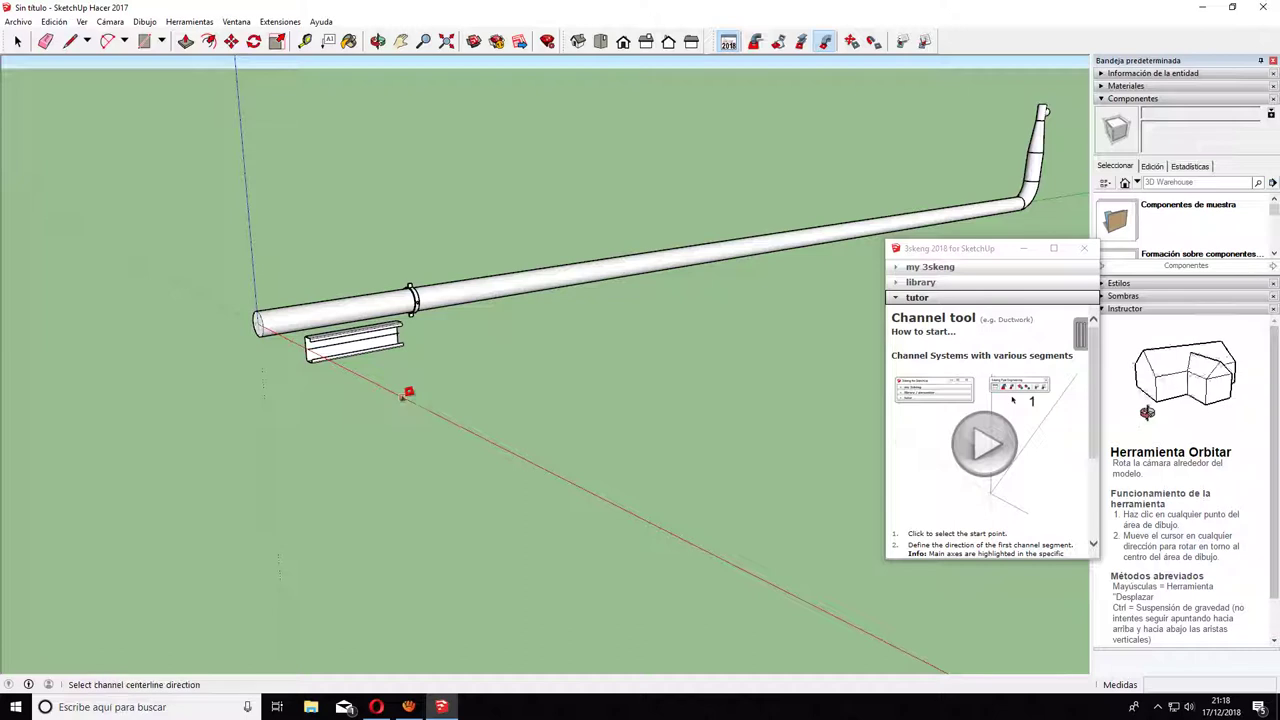
click(613, 347)
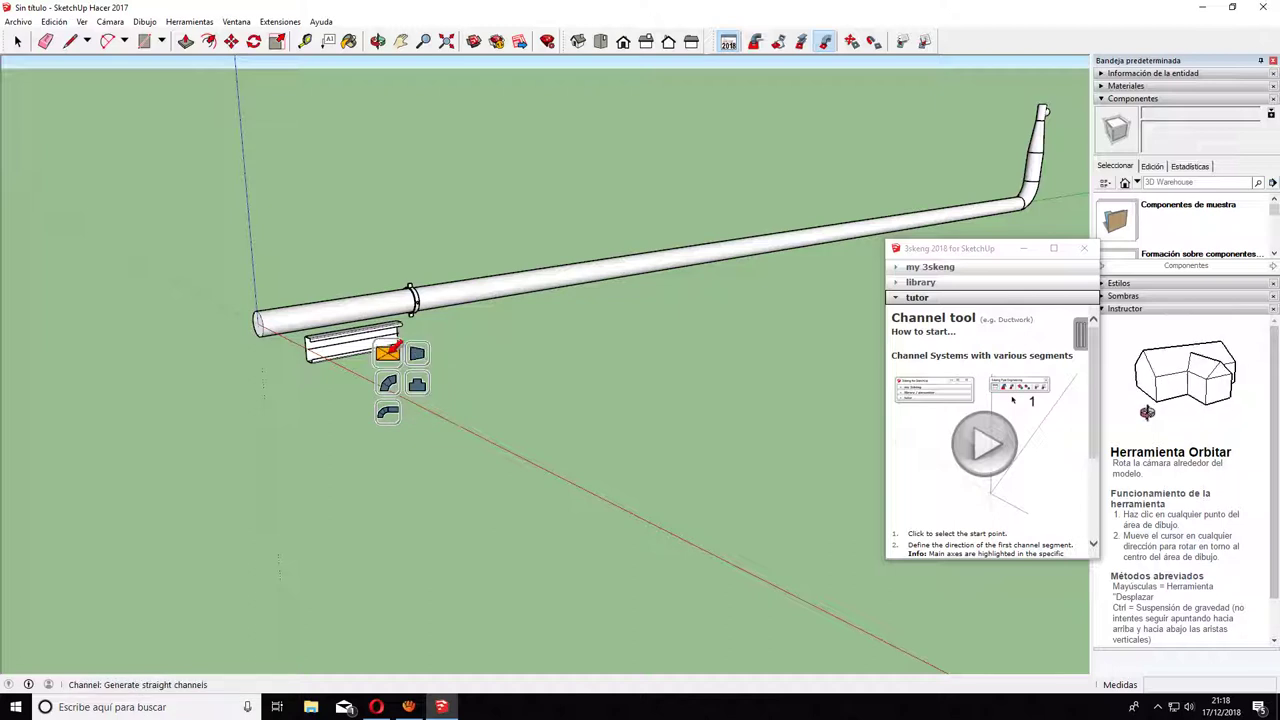
click(389, 351)
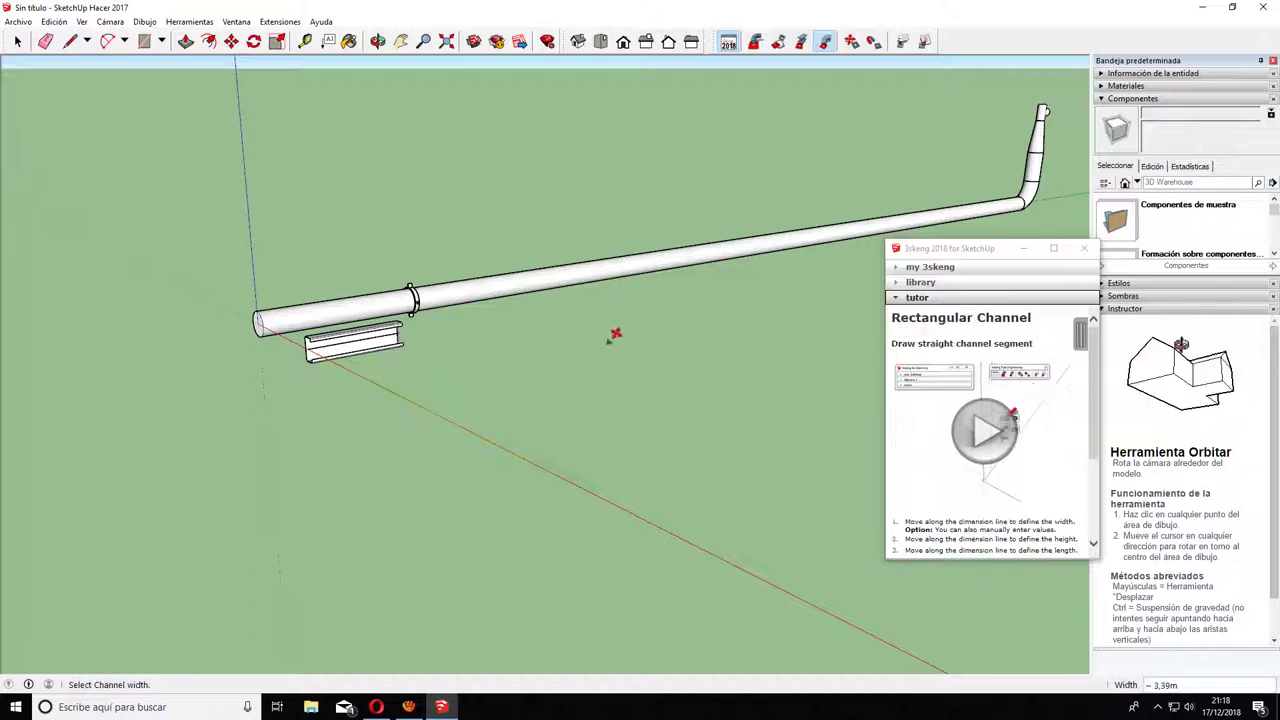
click(452, 411)
click(475, 357)
click(805, 279)
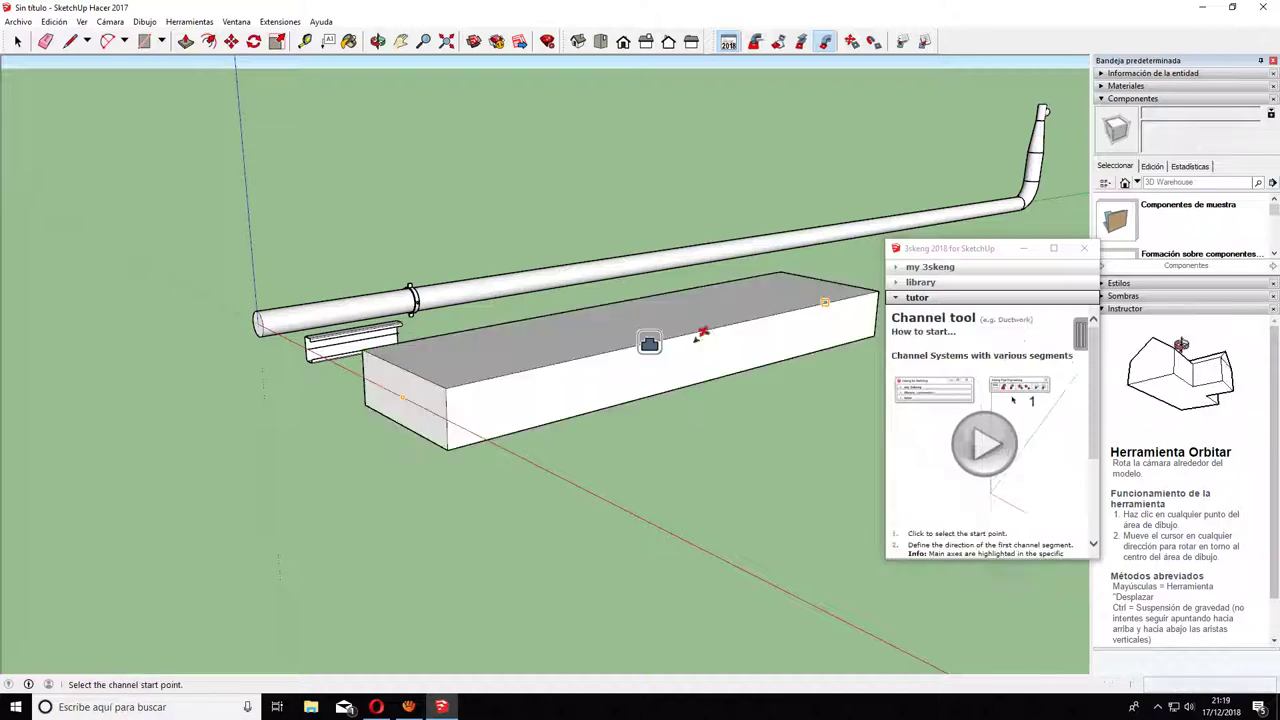
mouse_move(586, 343)
middle_down()
mouse_move(300, 437)
mouse_move(530, 420)
mouse_move(391, 408)
mouse_move(652, 434)
middle_up()
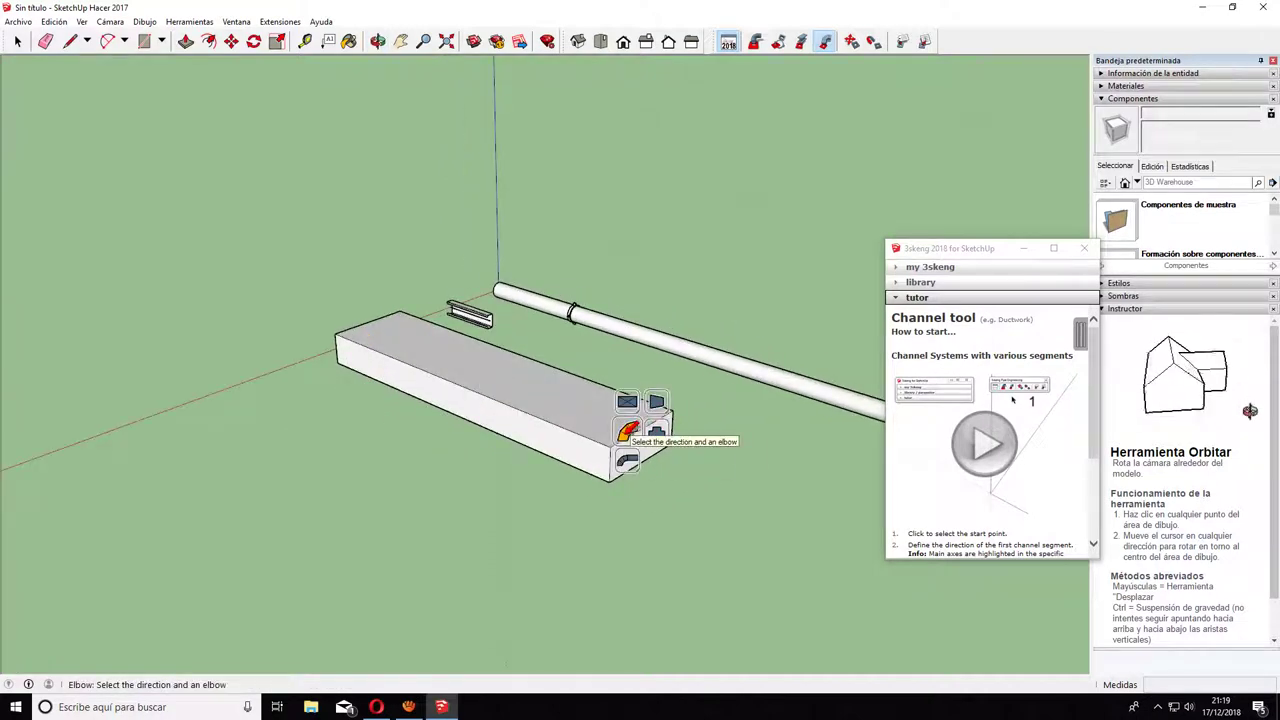
- Add a 90° rectangular elbow with about 1.65m bending radius at the channel's end
click(628, 432)
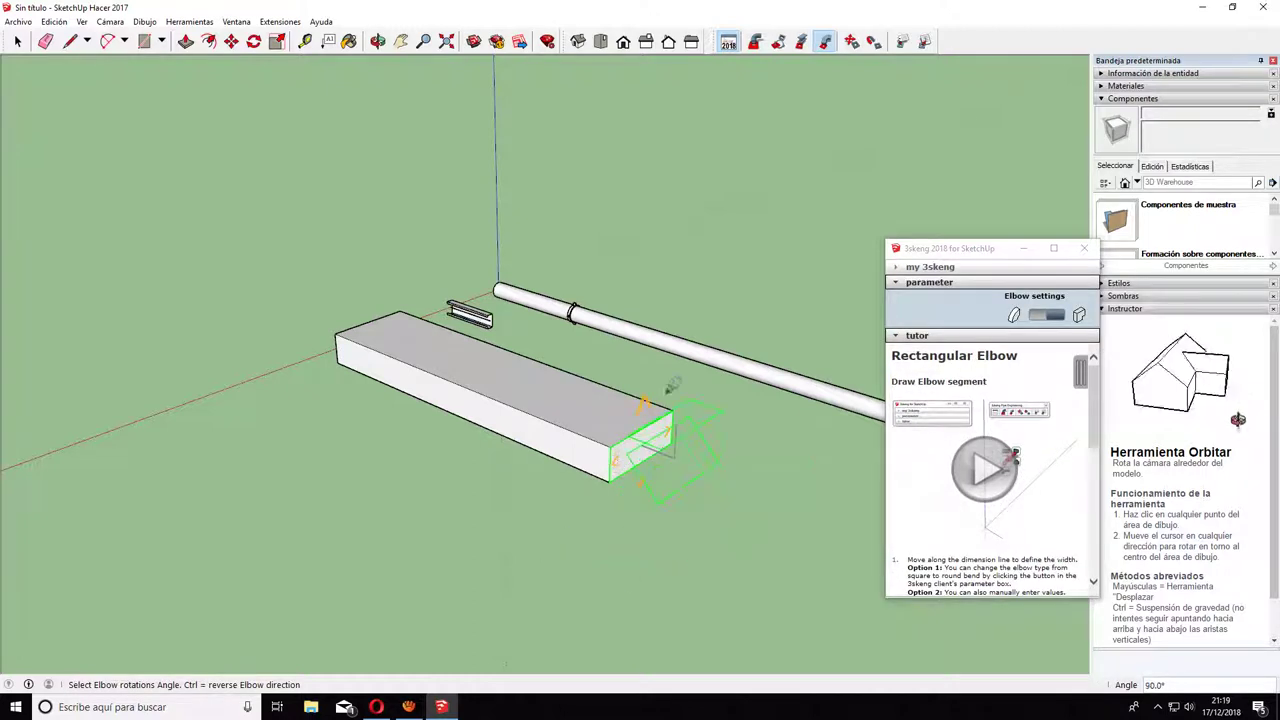
click(617, 458)
click(598, 486)
click(597, 487)
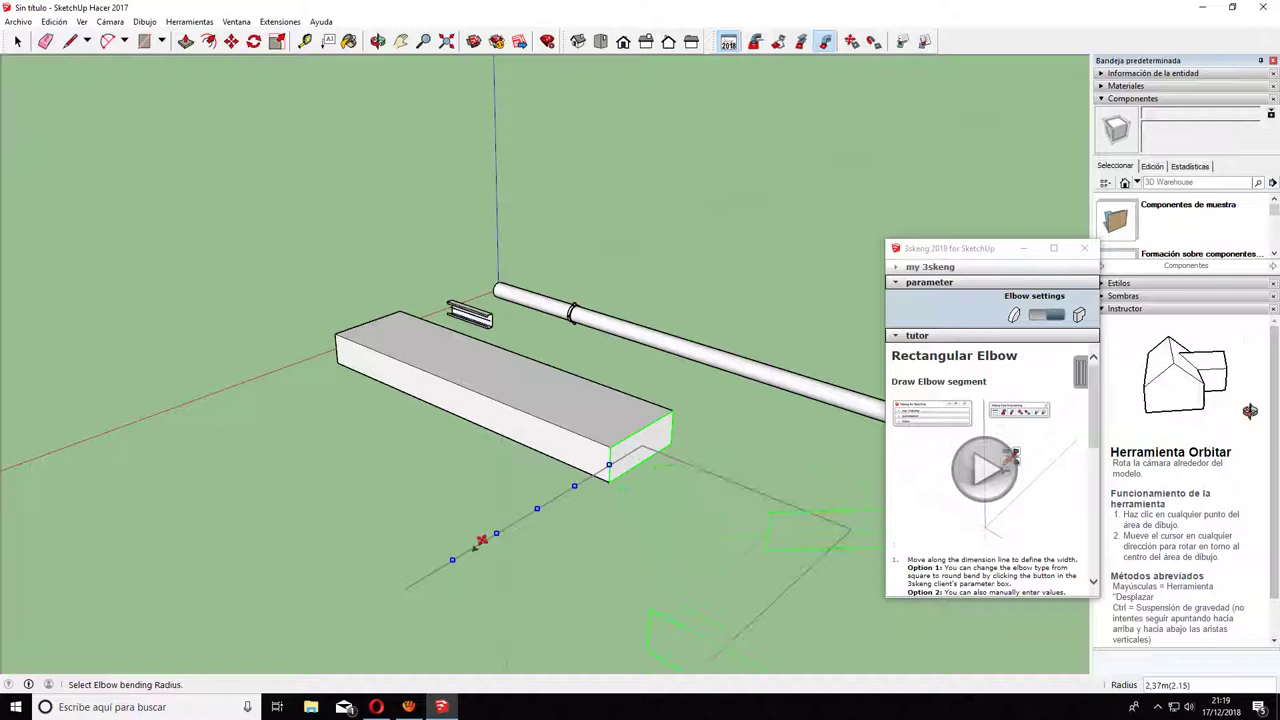
click(555, 517)
middle_drag(671, 524, 461, 217)
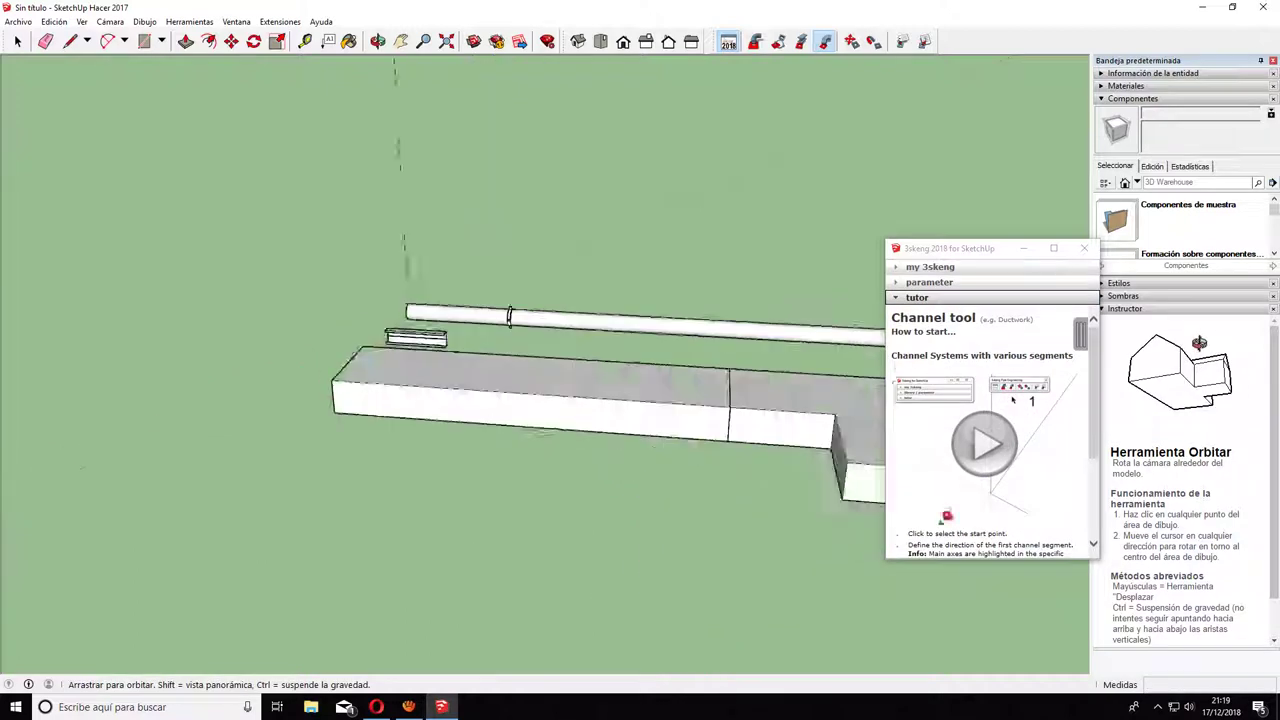
middle_drag(535, 450, 580, 391)
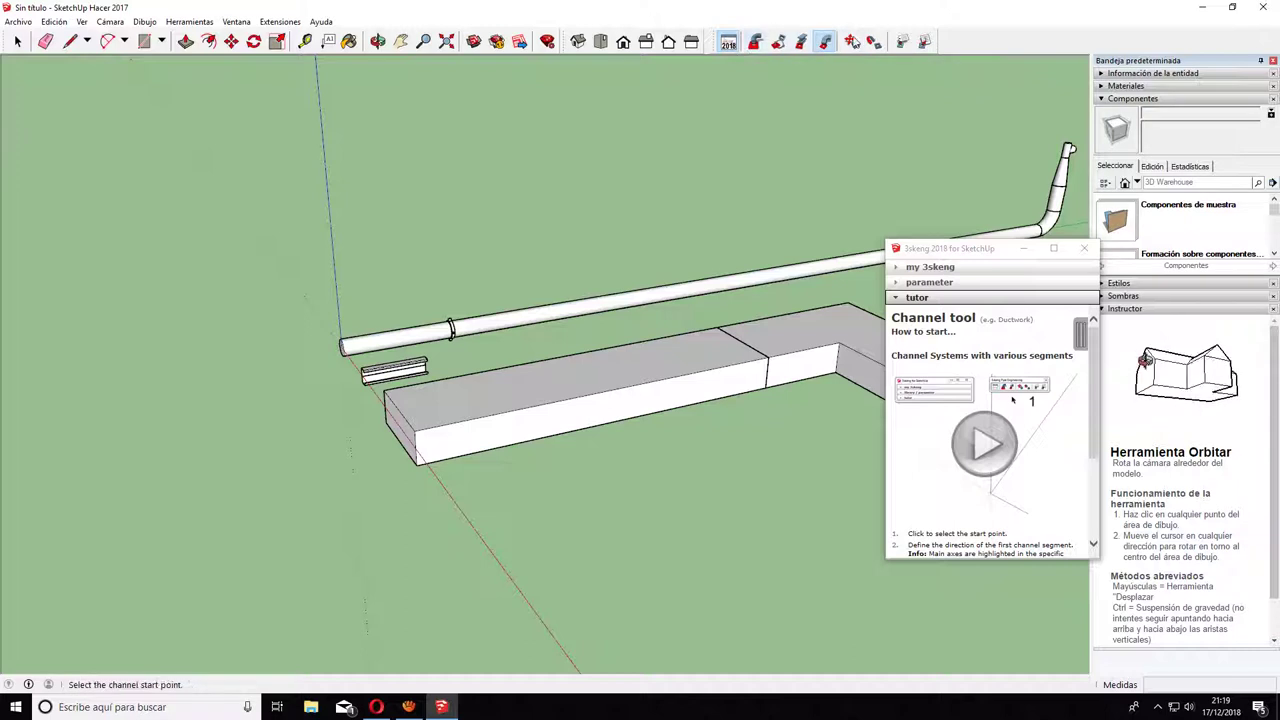
- Move the pipe chain up and extend the straight pipe further to the left
click(852, 42)
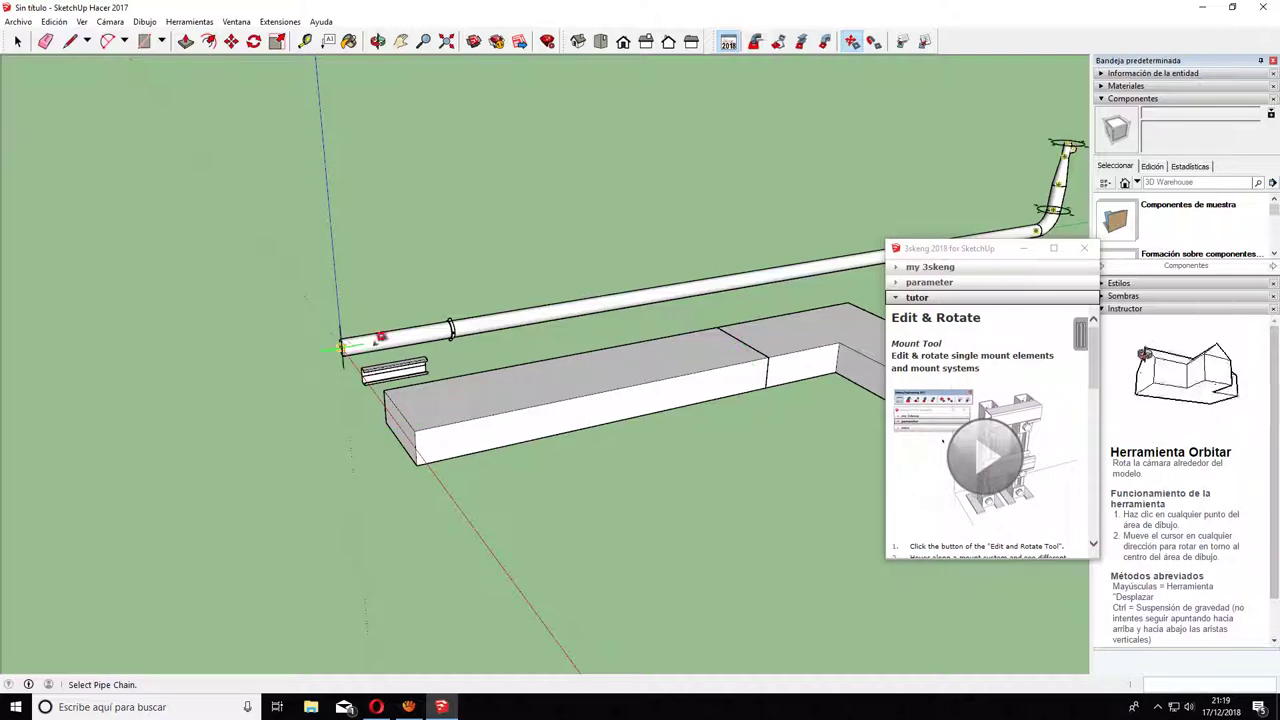
click(350, 340)
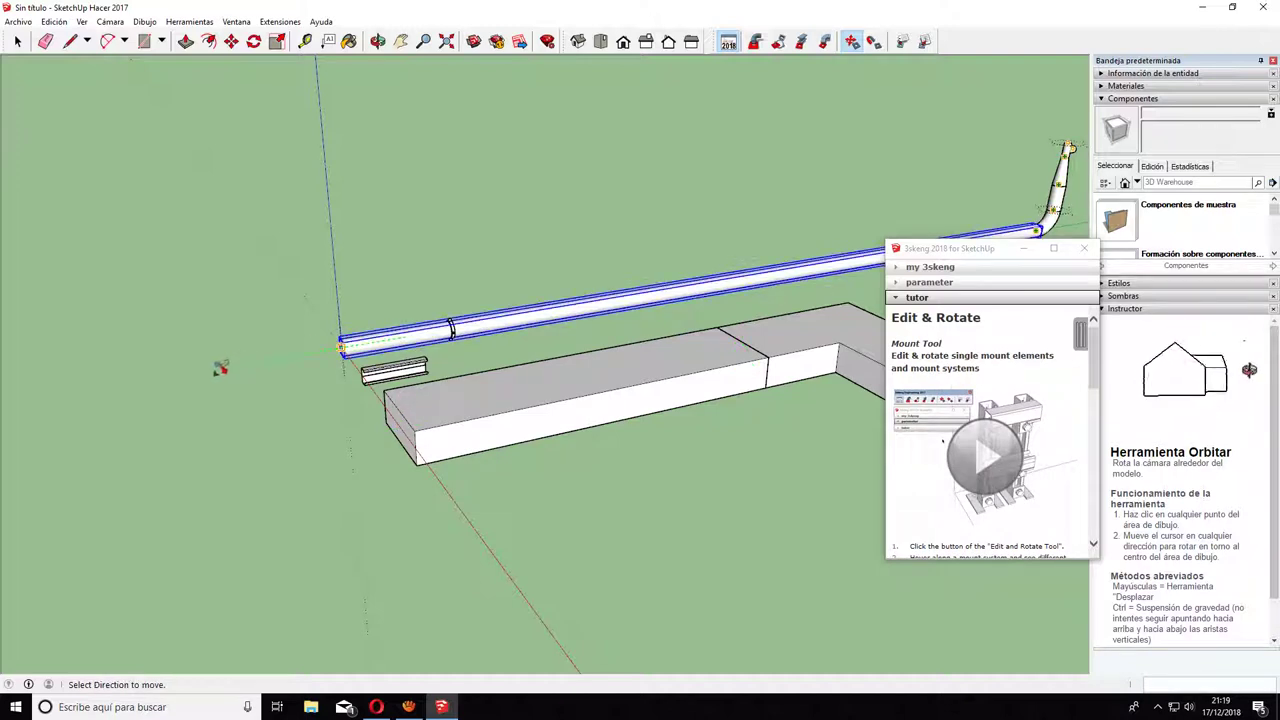
click(312, 348)
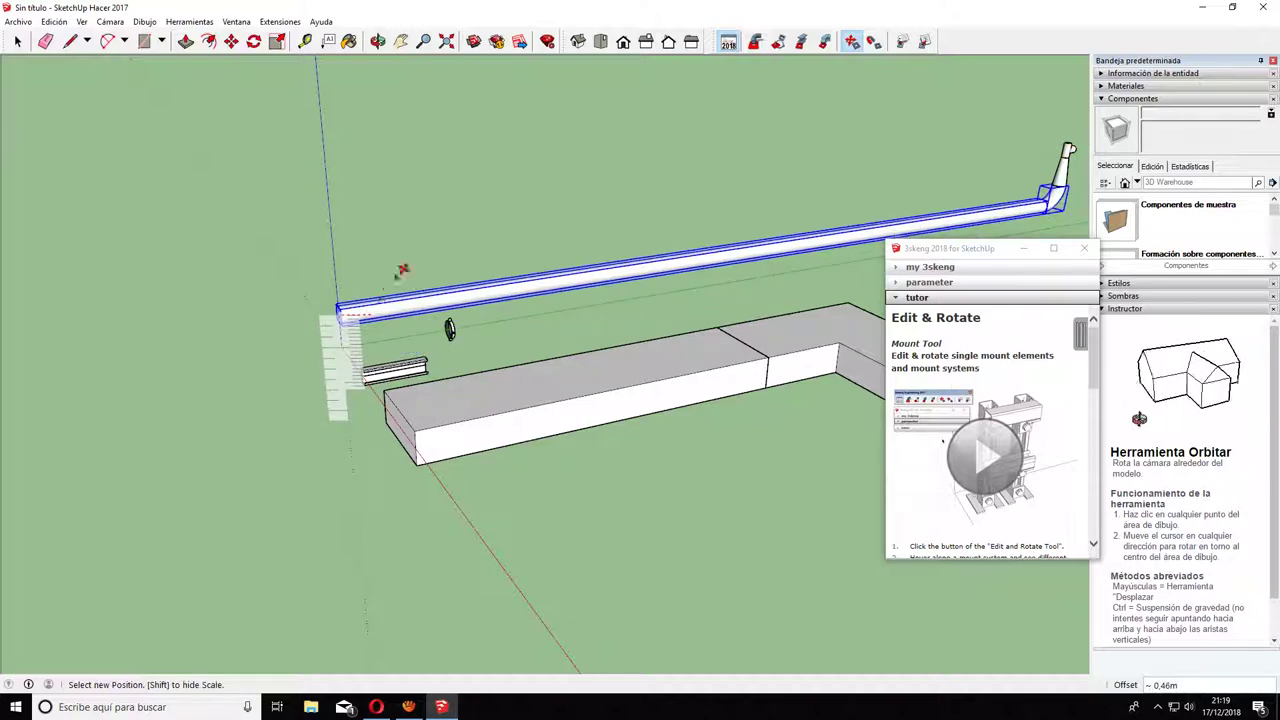
click(441, 258)
click(343, 304)
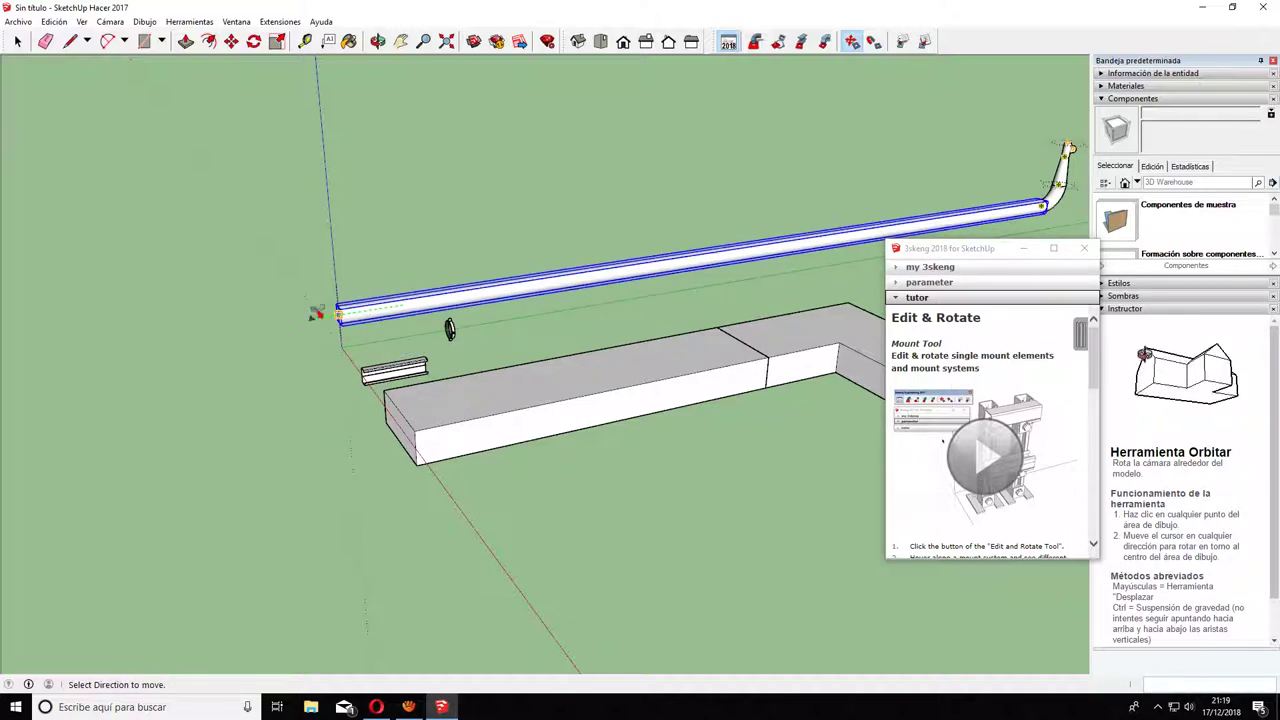
click(272, 325)
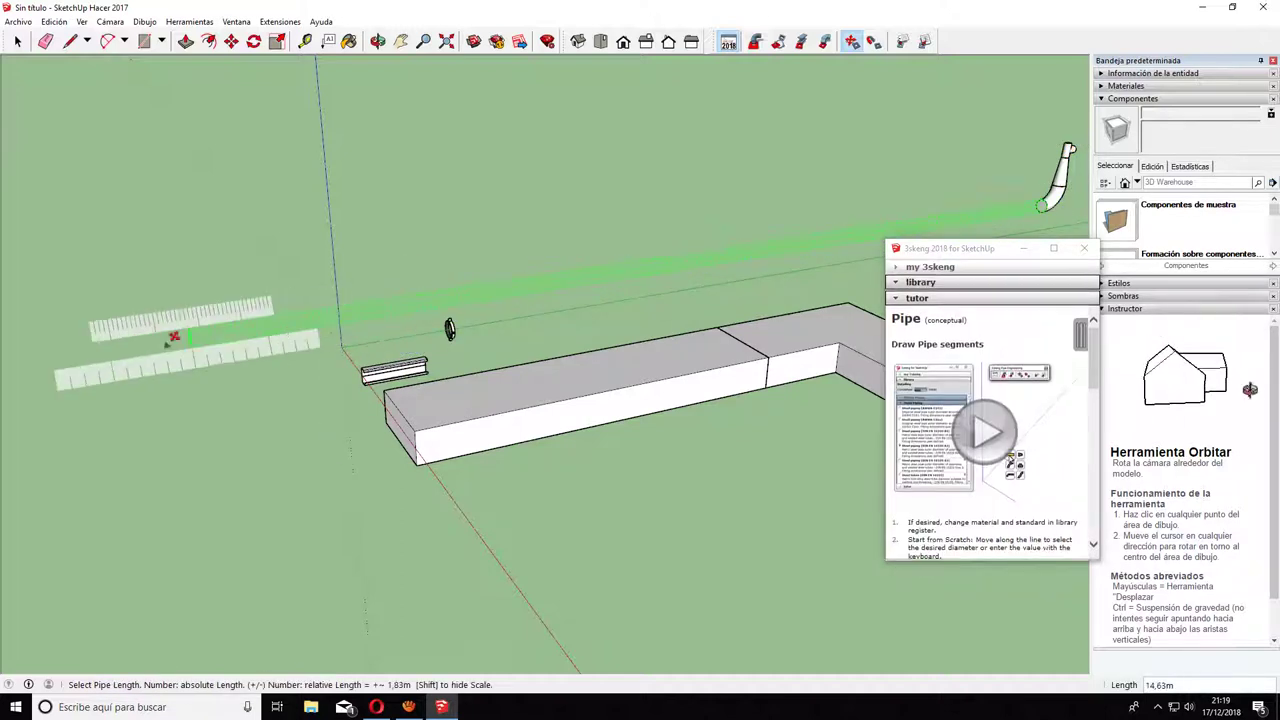
click(565, 311)
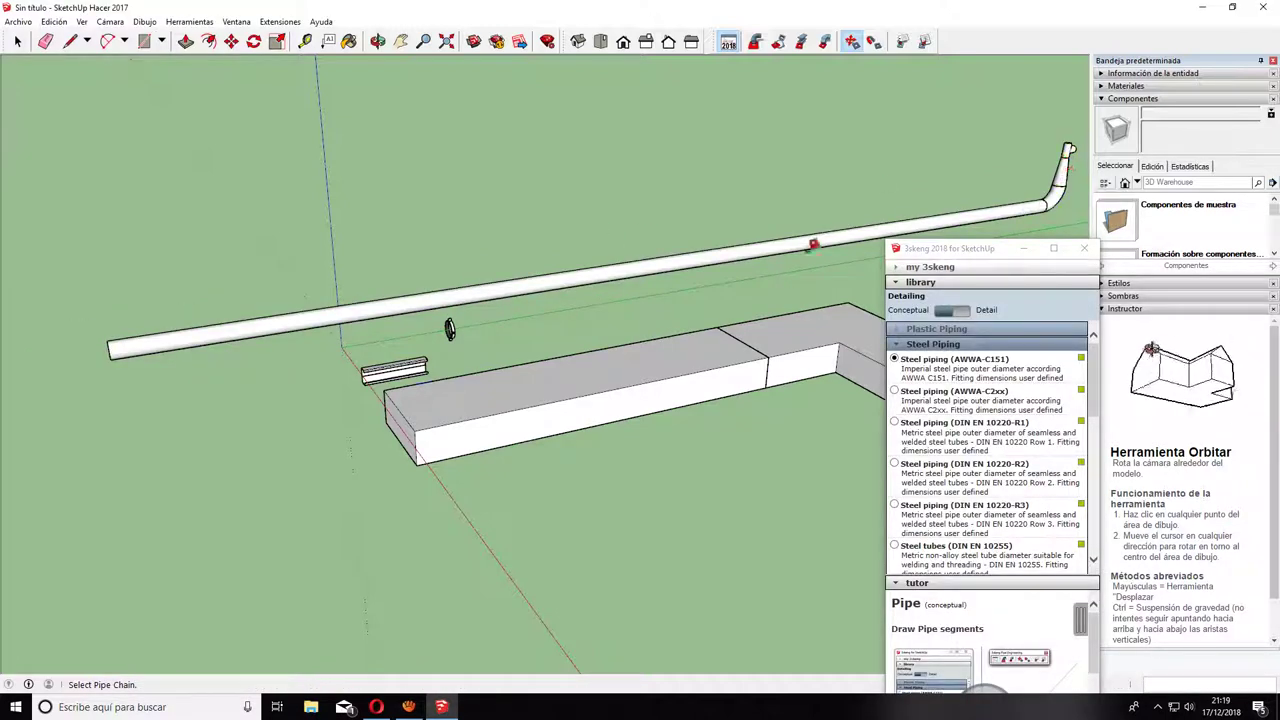
- Shorten the C-section profile to a new length
scroll(375, 345, up, 4)
middle_drag(490, 348, 372, 375)
click(372, 375)
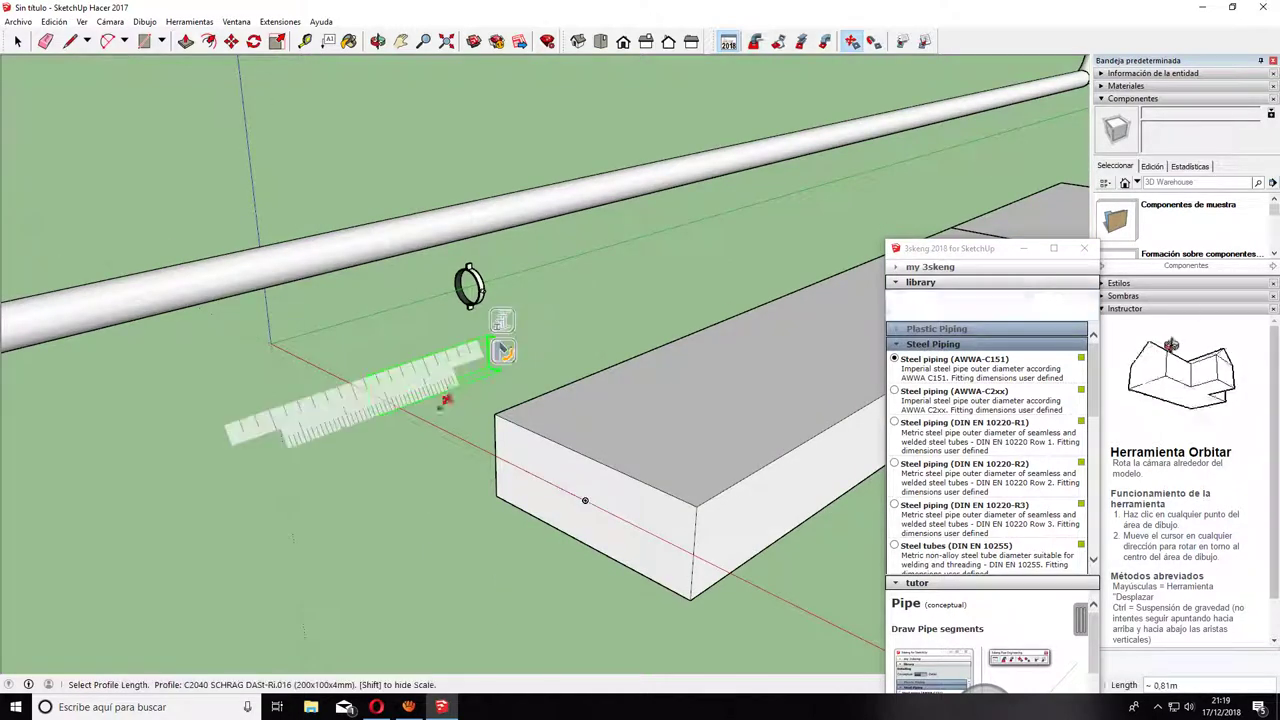
click(419, 398)
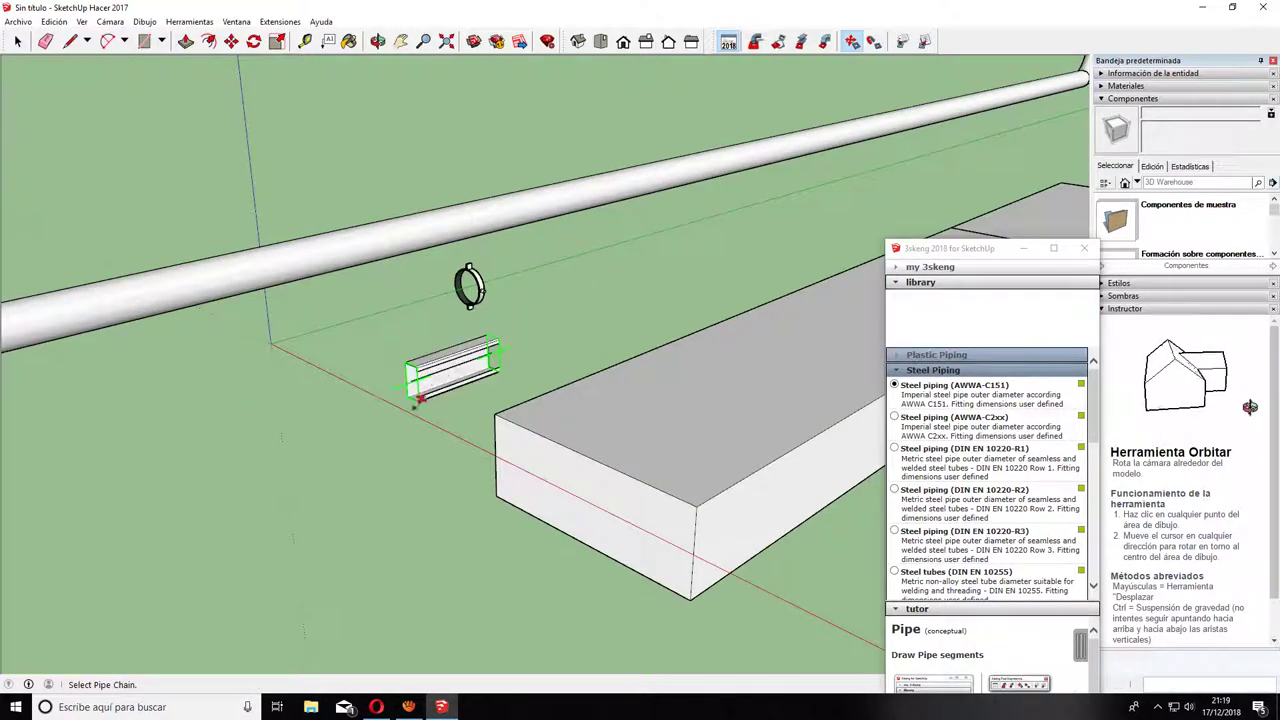
- Rotate the C-profile about its end into a slant and fix its length
click(420, 376)
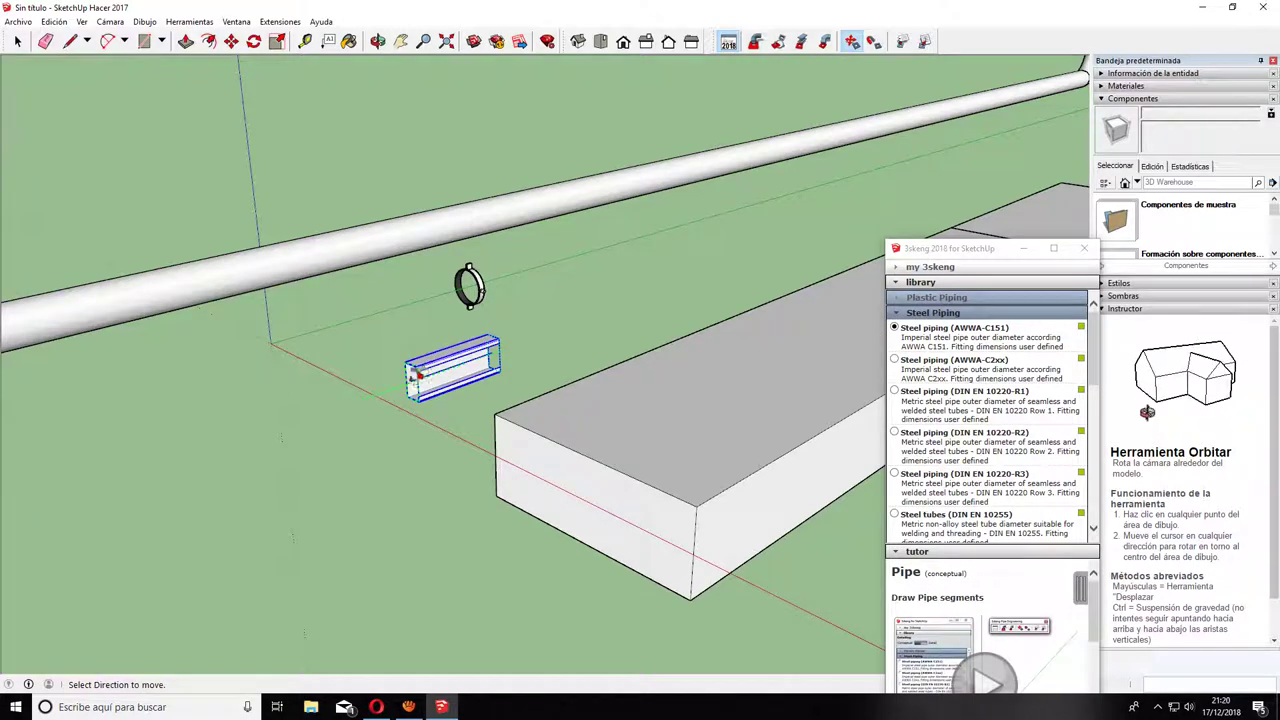
click(420, 376)
click(510, 400)
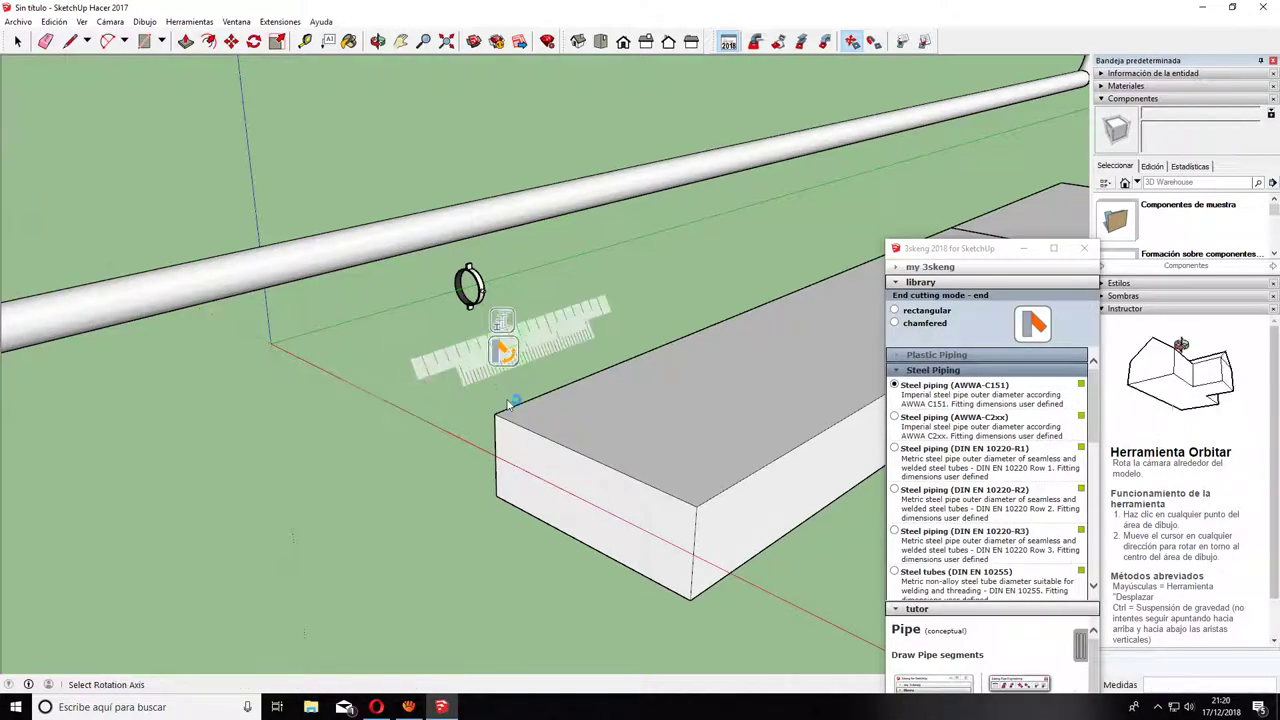
click(510, 400)
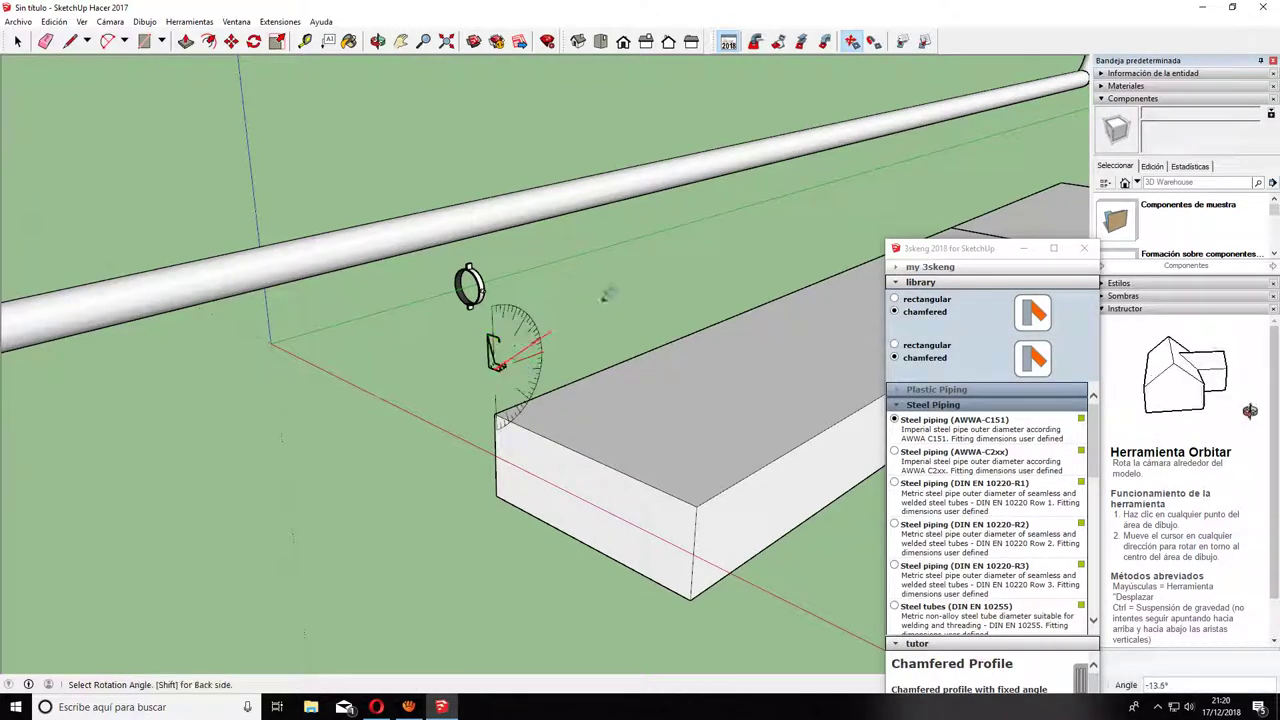
click(670, 220)
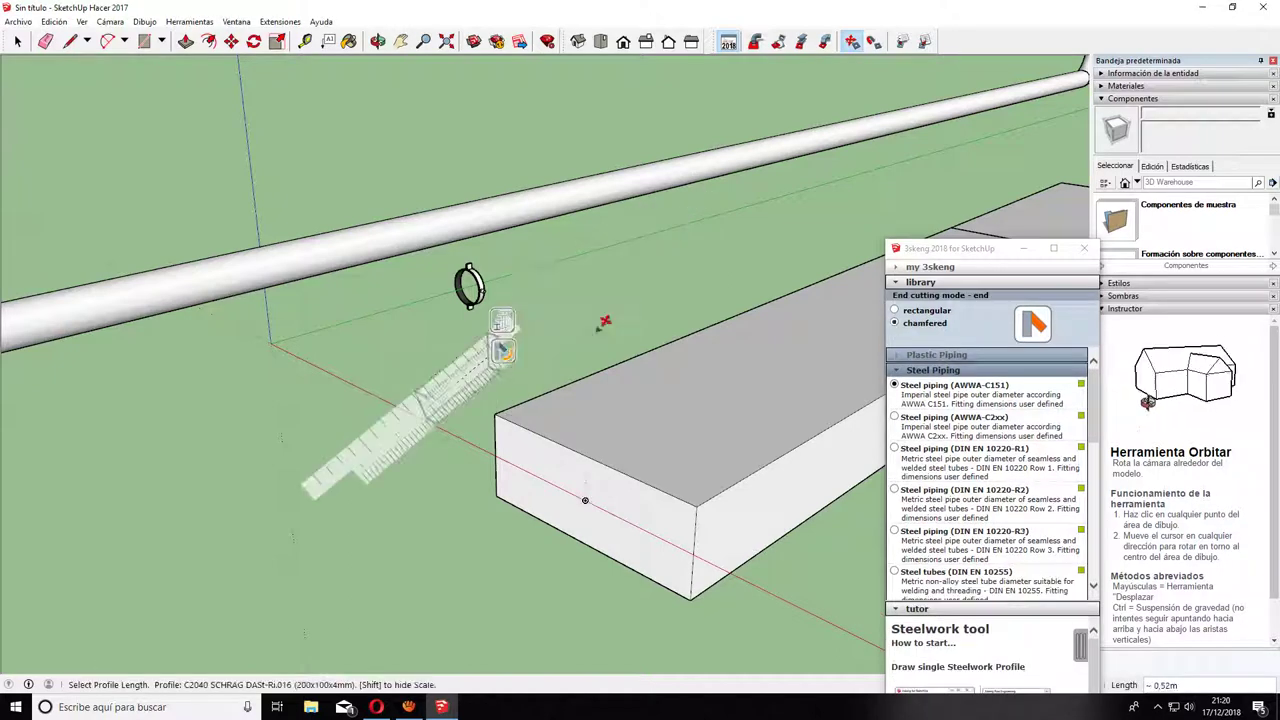
click(650, 265)
mouse_move(585, 337)
middle_down()
mouse_move(587, 267)
mouse_move(688, 99)
middle_up()
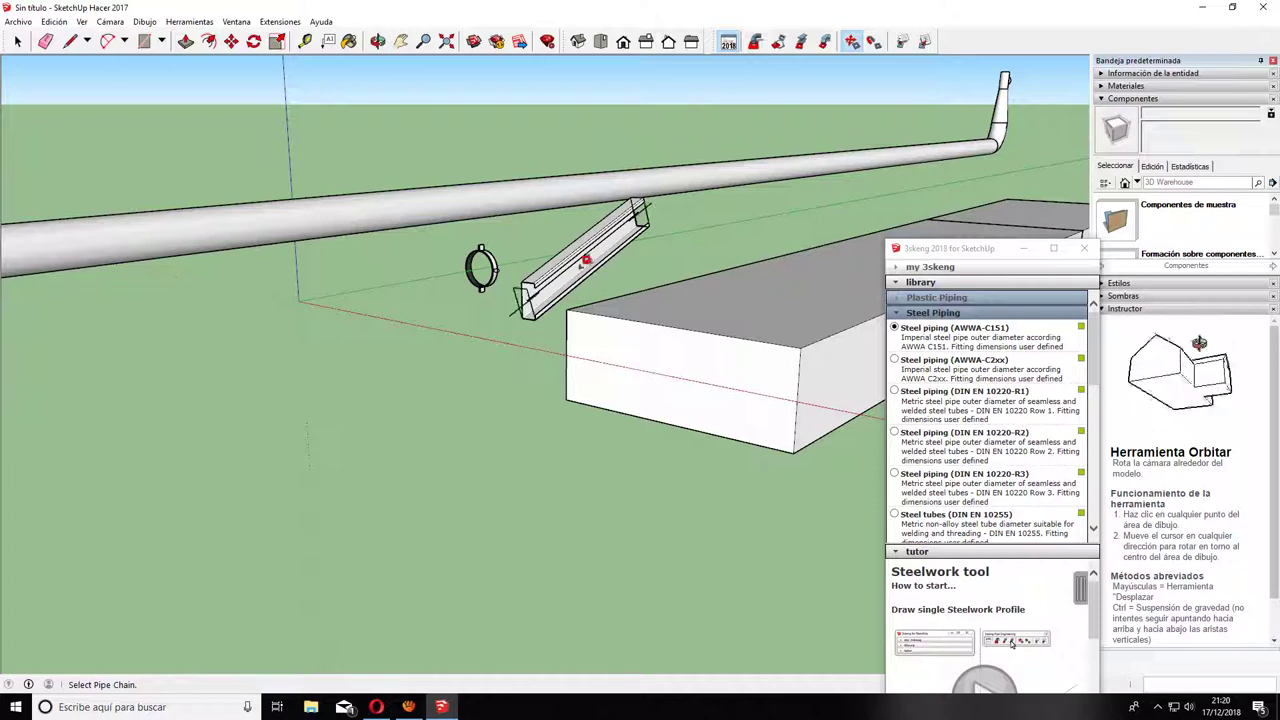
- With 3skeng Connect, detach the straight channel section and place it elsewhere
scroll(480, 290, down, 3)
scroll(471, 286, down, 2)
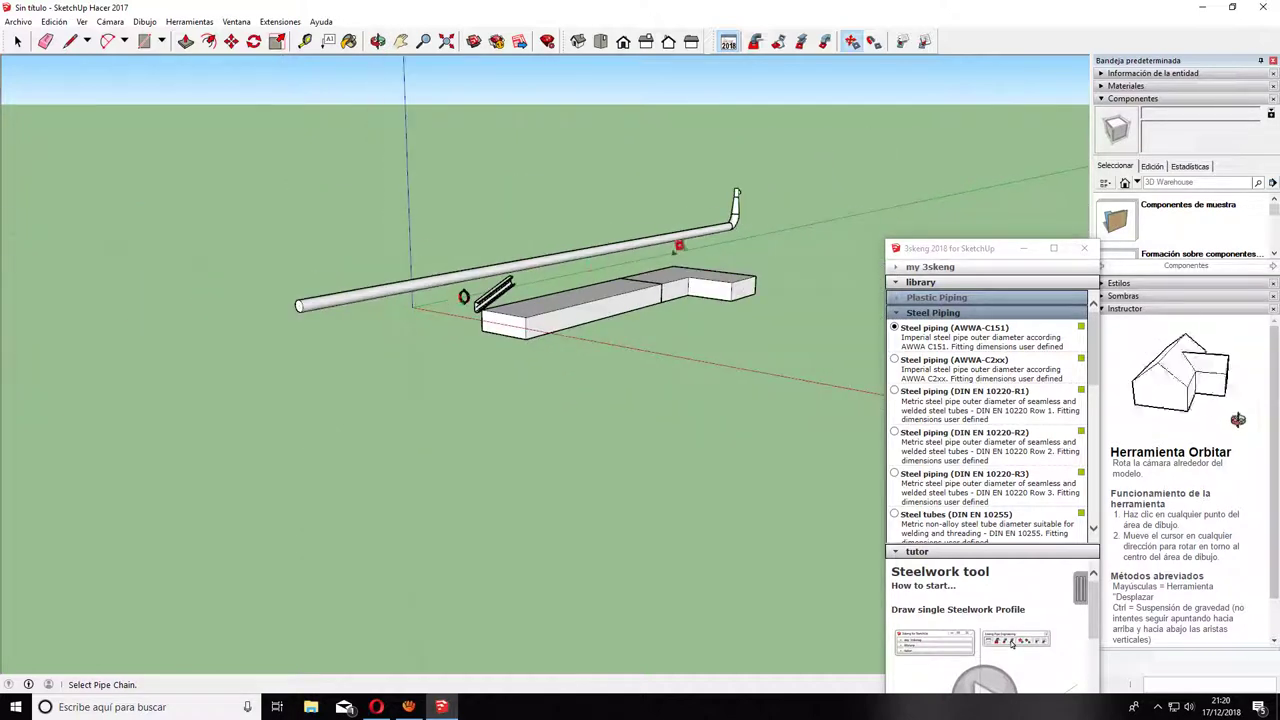
scroll(675, 248, up, 3)
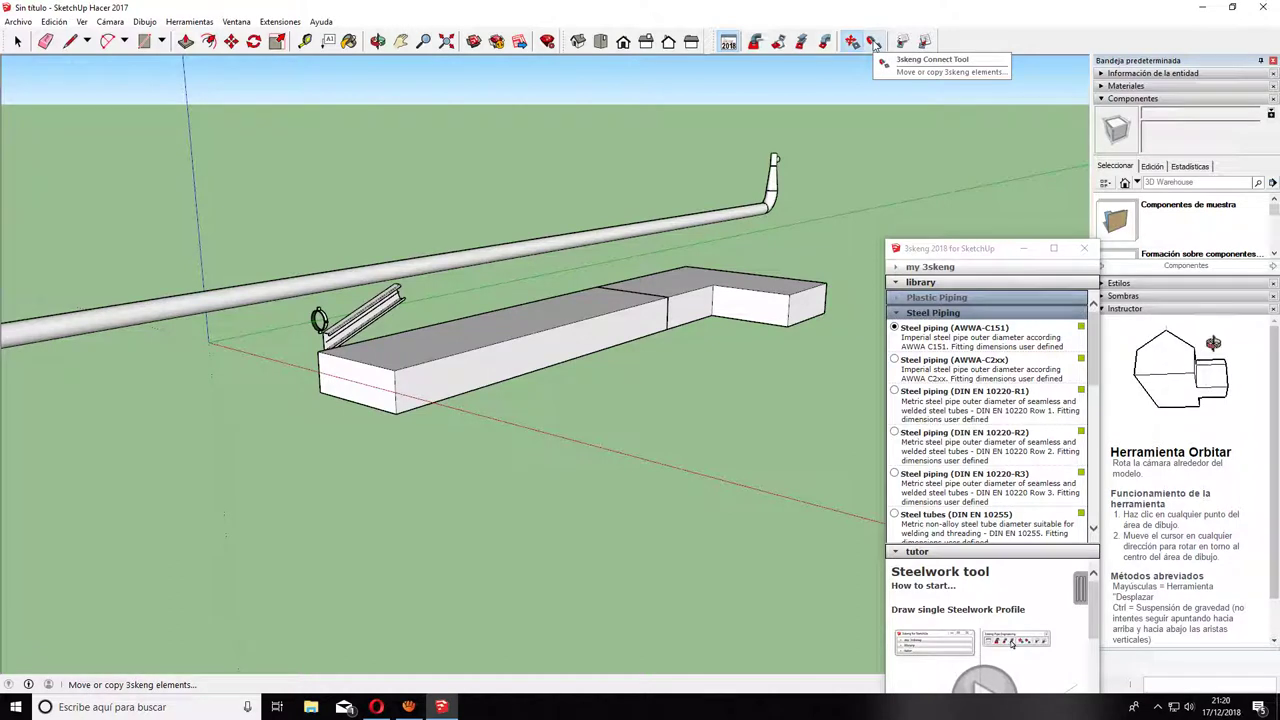
click(873, 42)
mouse_move(463, 372)
middle_down()
mouse_move(423, 434)
mouse_move(409, 400)
mouse_move(357, 420)
middle_up()
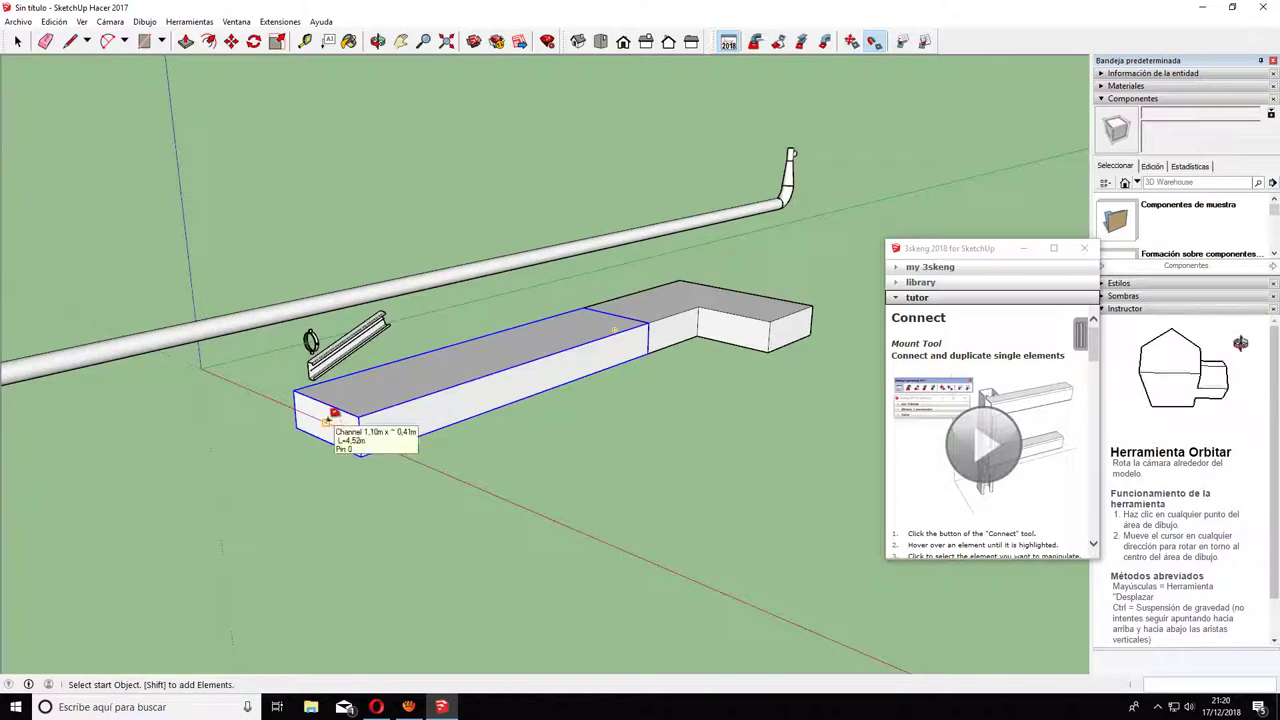
click(329, 419)
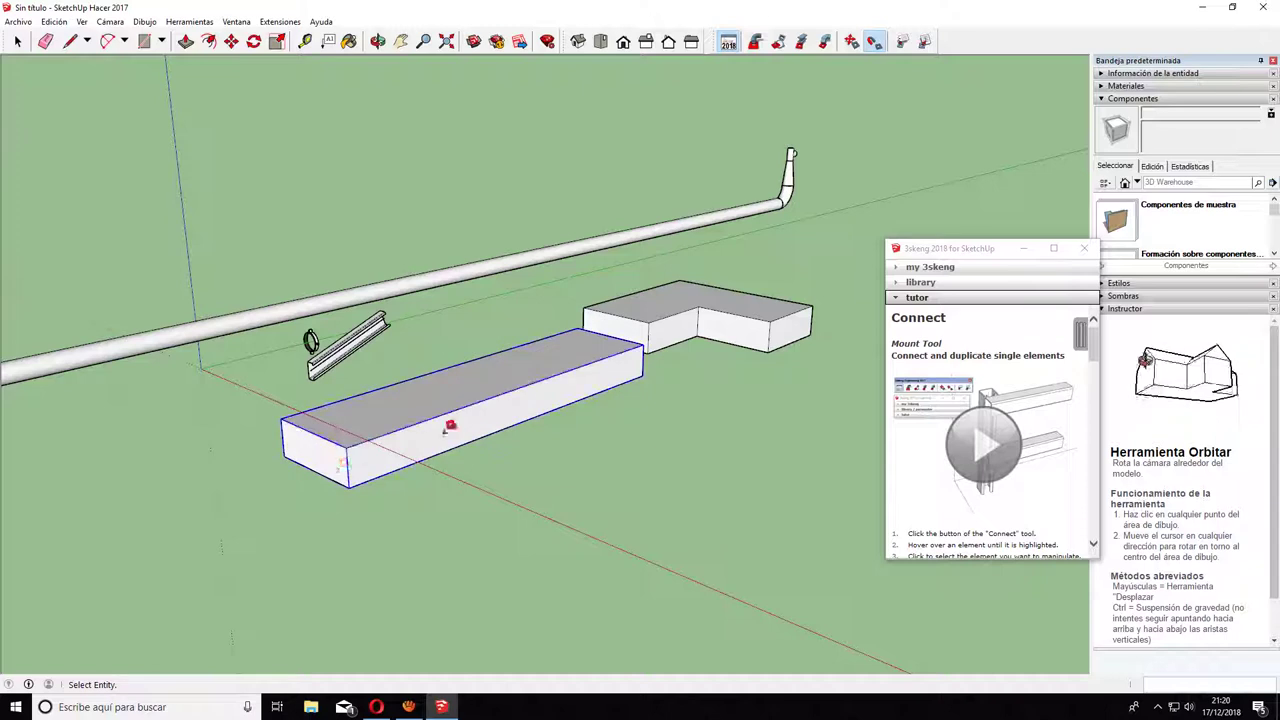
click(318, 447)
click(493, 385)
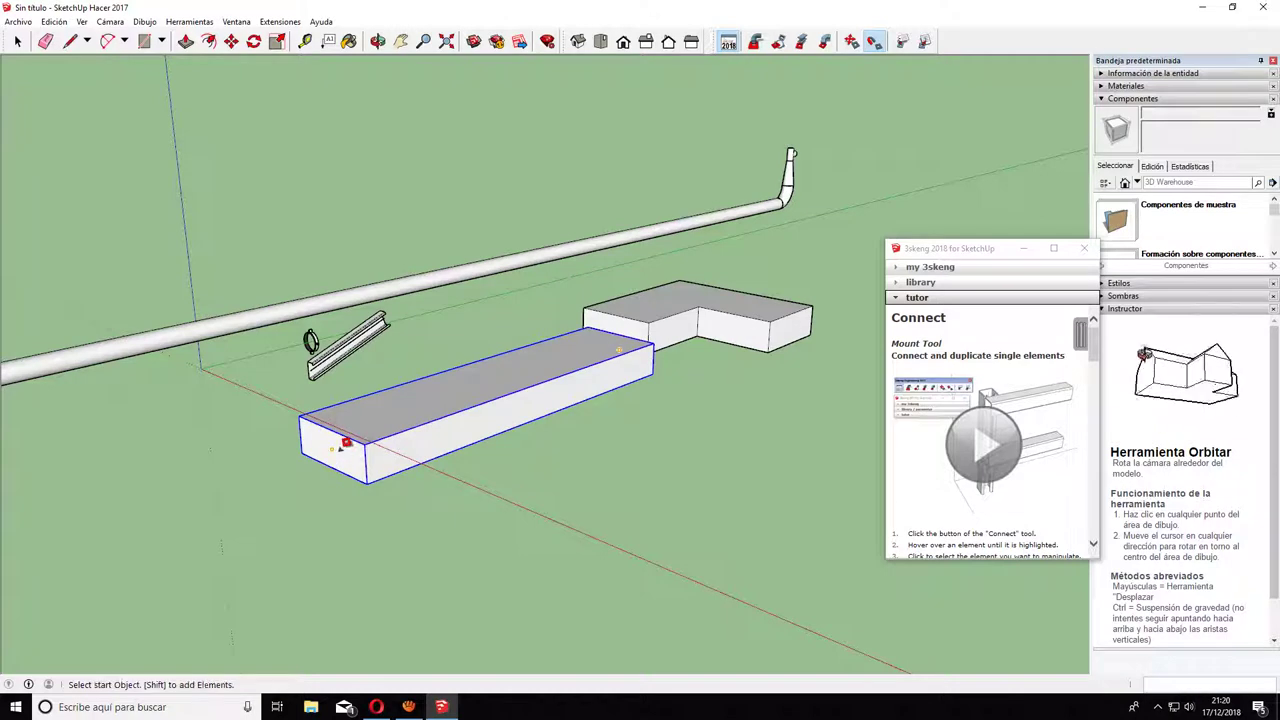
- Reposition the straight channel several more times, moving it further left
click(337, 445)
click(341, 437)
click(339, 439)
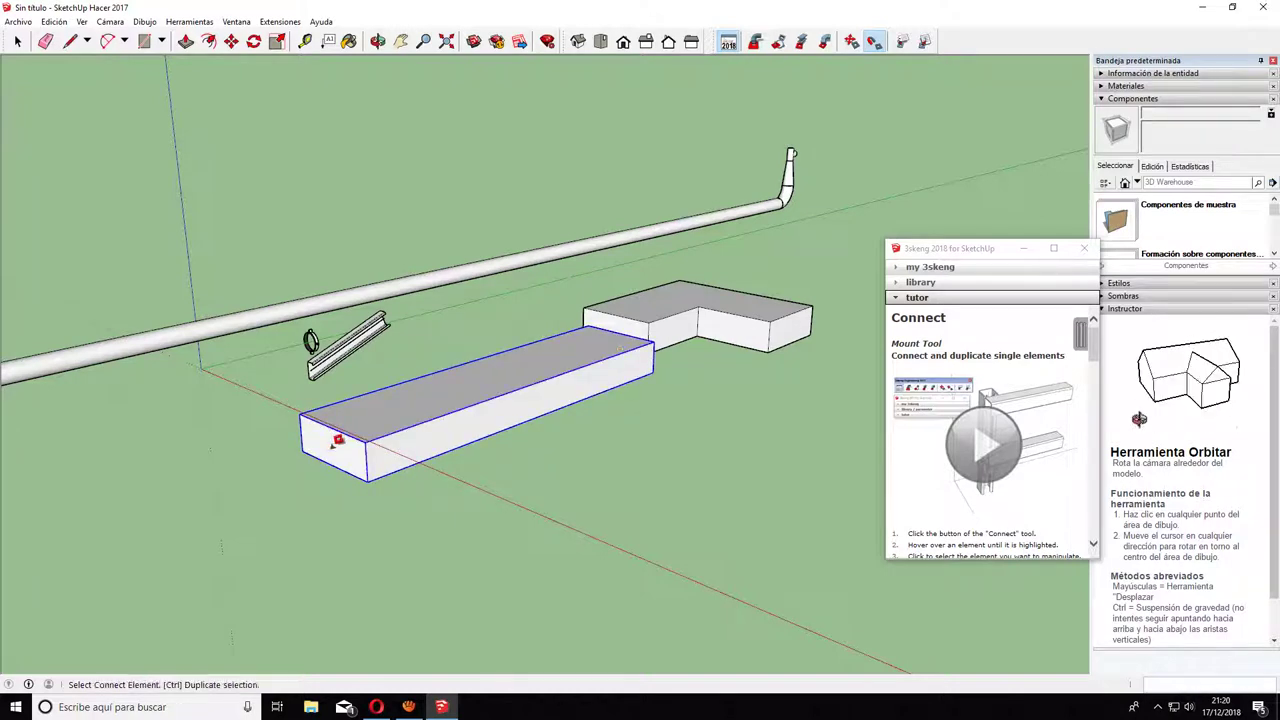
click(341, 440)
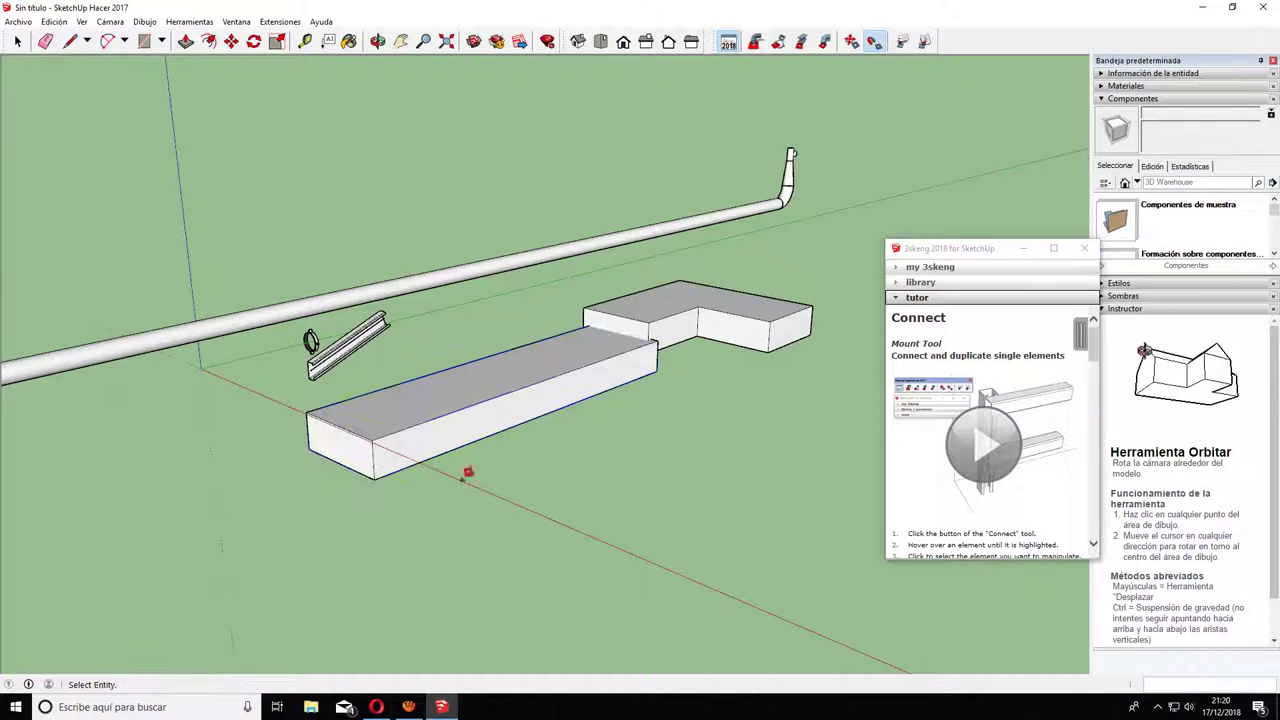
click(341, 440)
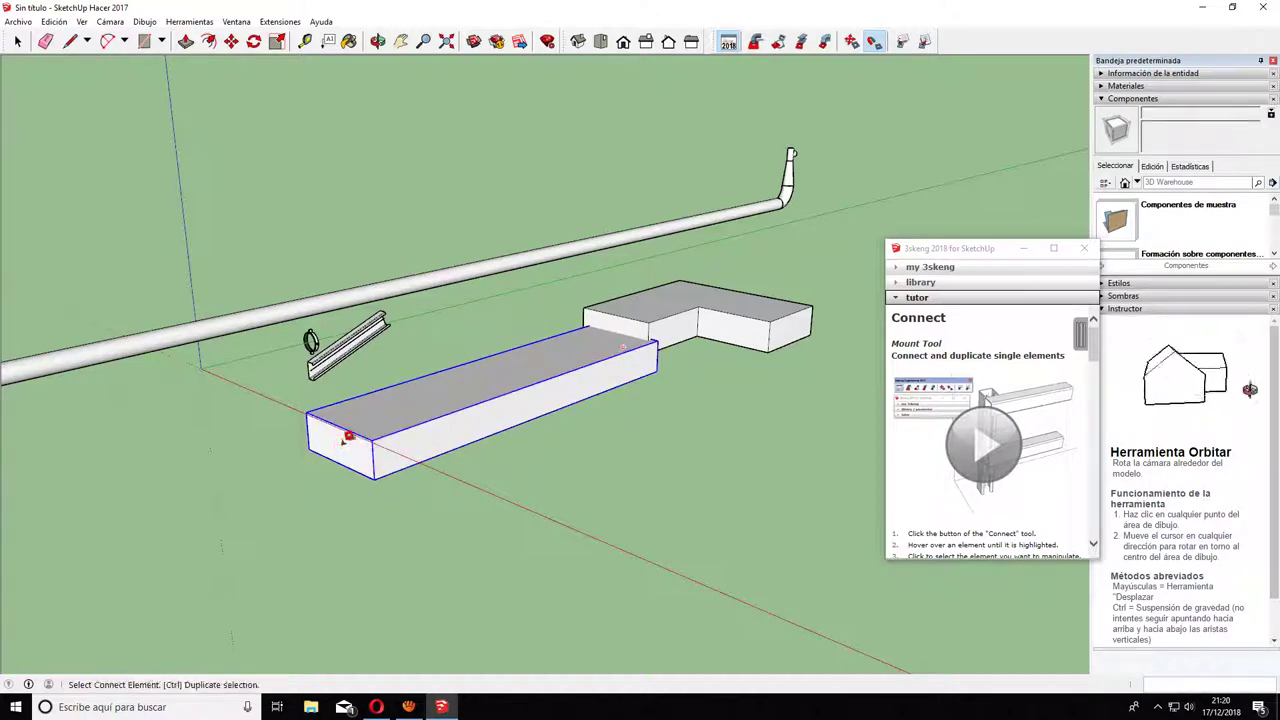
click(350, 442)
click(350, 442)
click(638, 490)
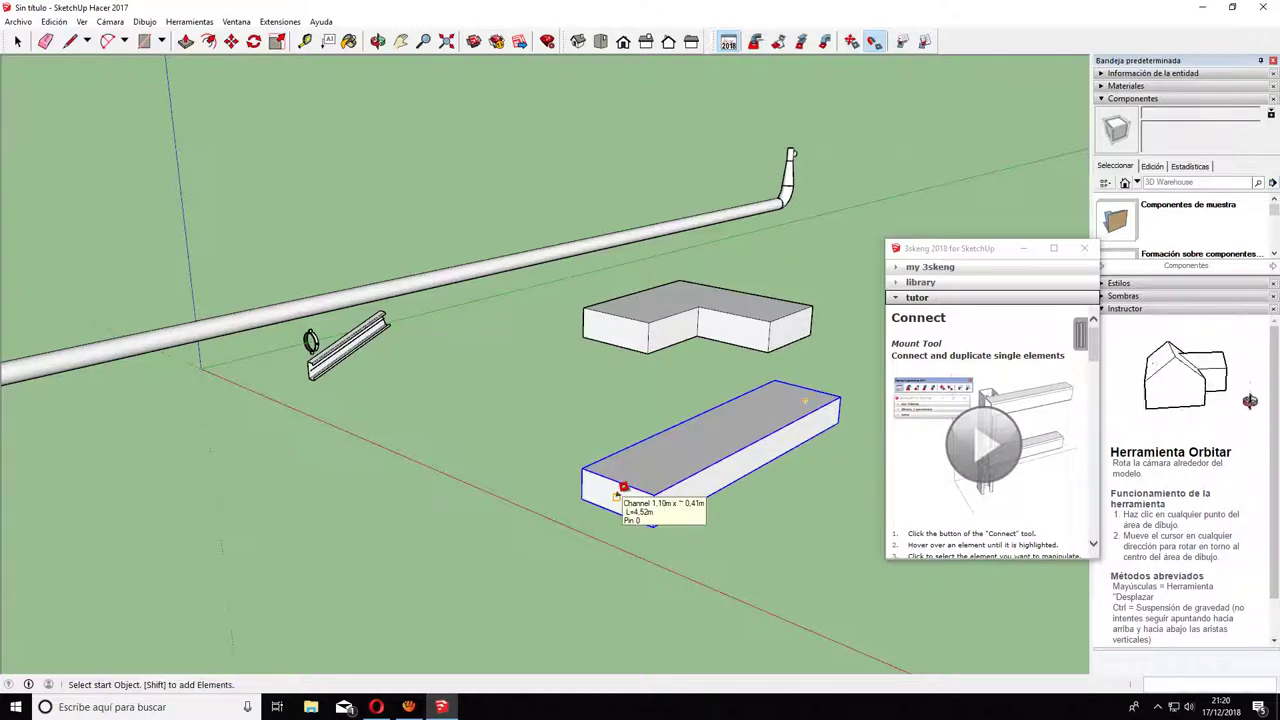
click(622, 488)
click(375, 543)
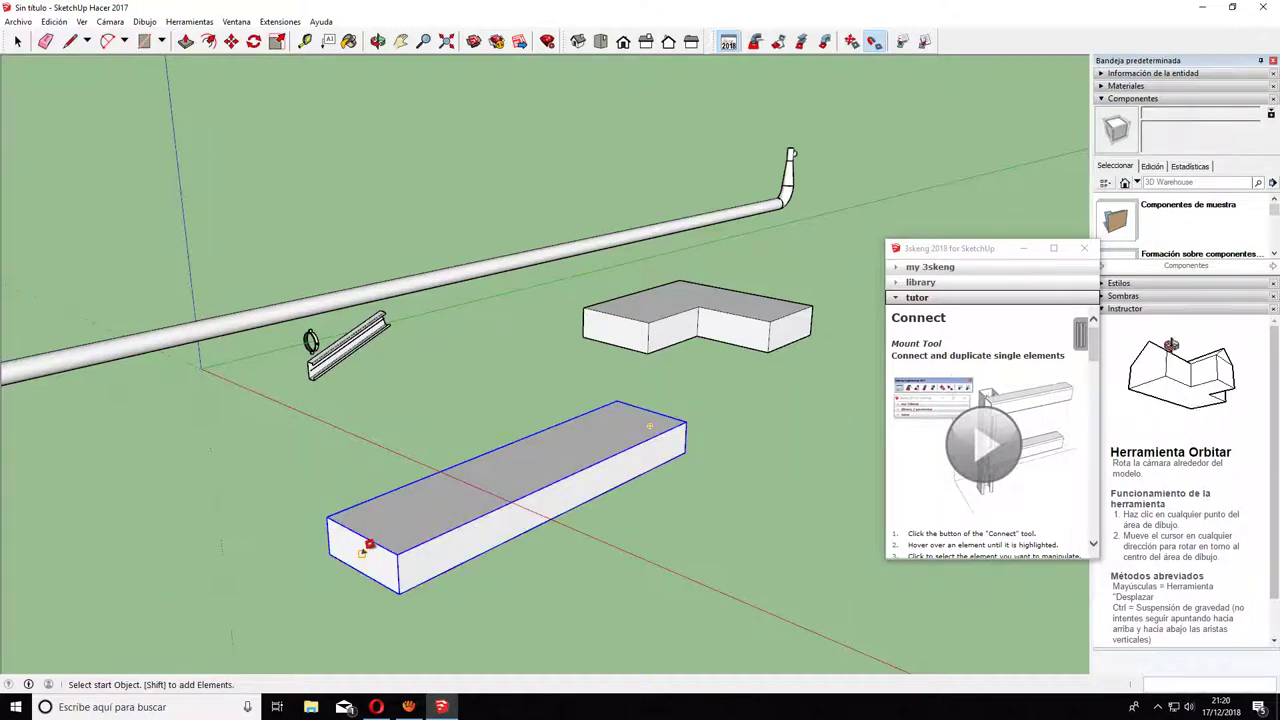
- Shift the channel down-left, then up-right, leaving it in front of the L-shaped corner
click(367, 546)
click(367, 549)
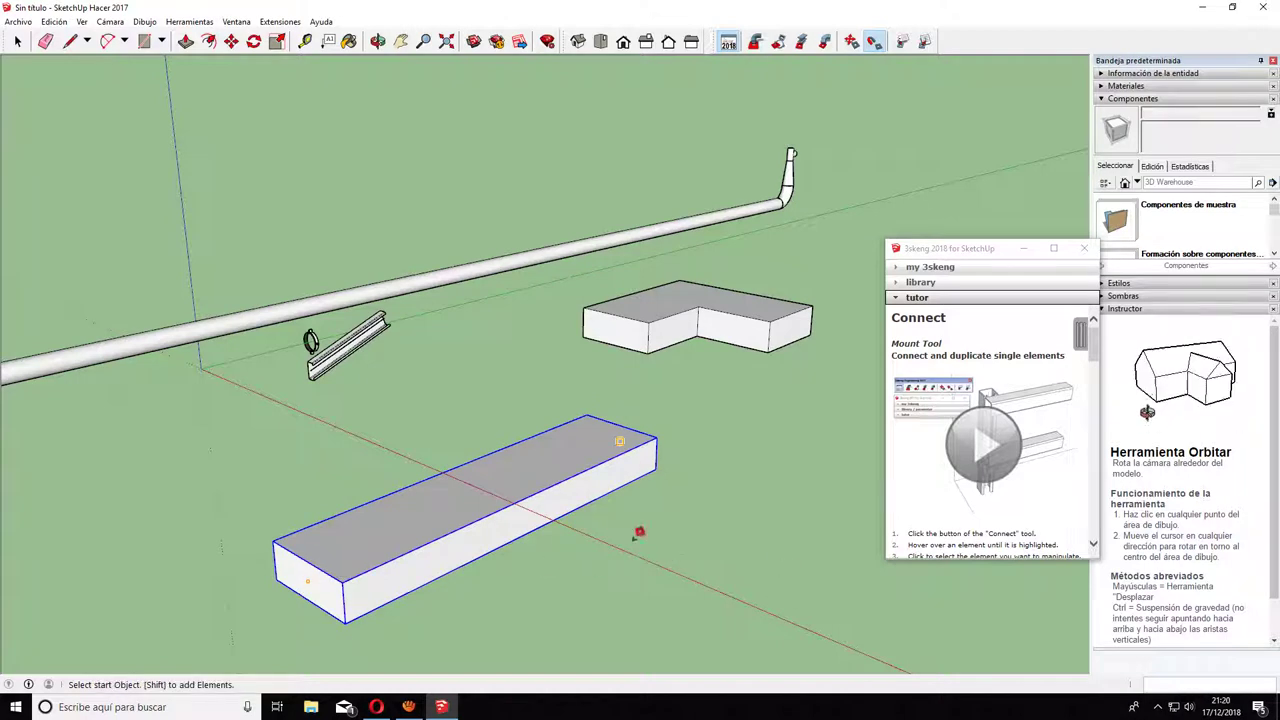
click(627, 434)
click(627, 434)
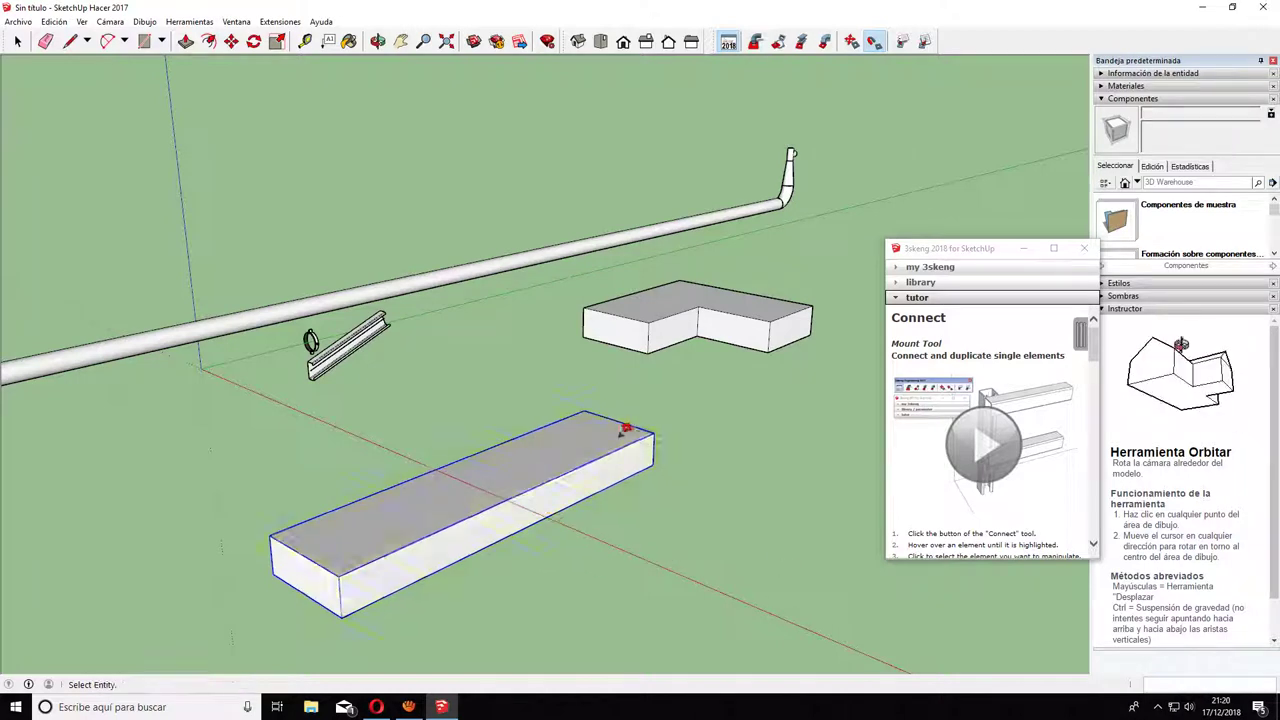
click(622, 432)
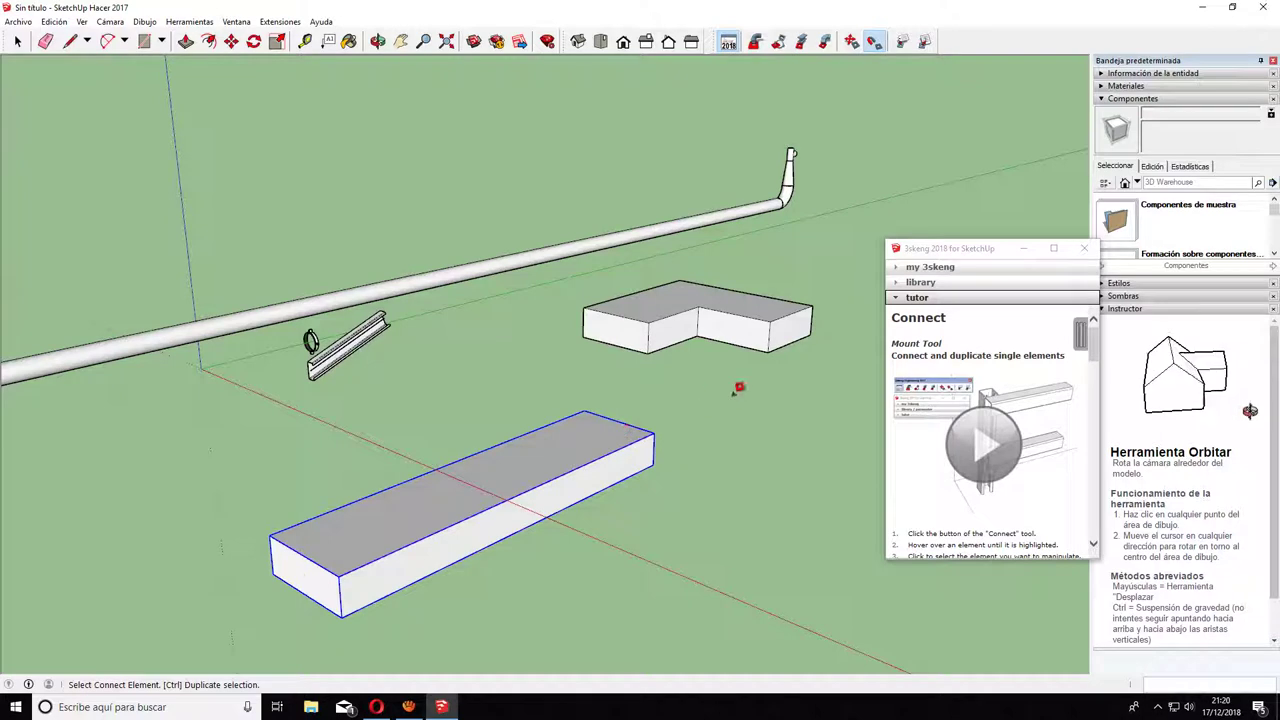
click(745, 390)
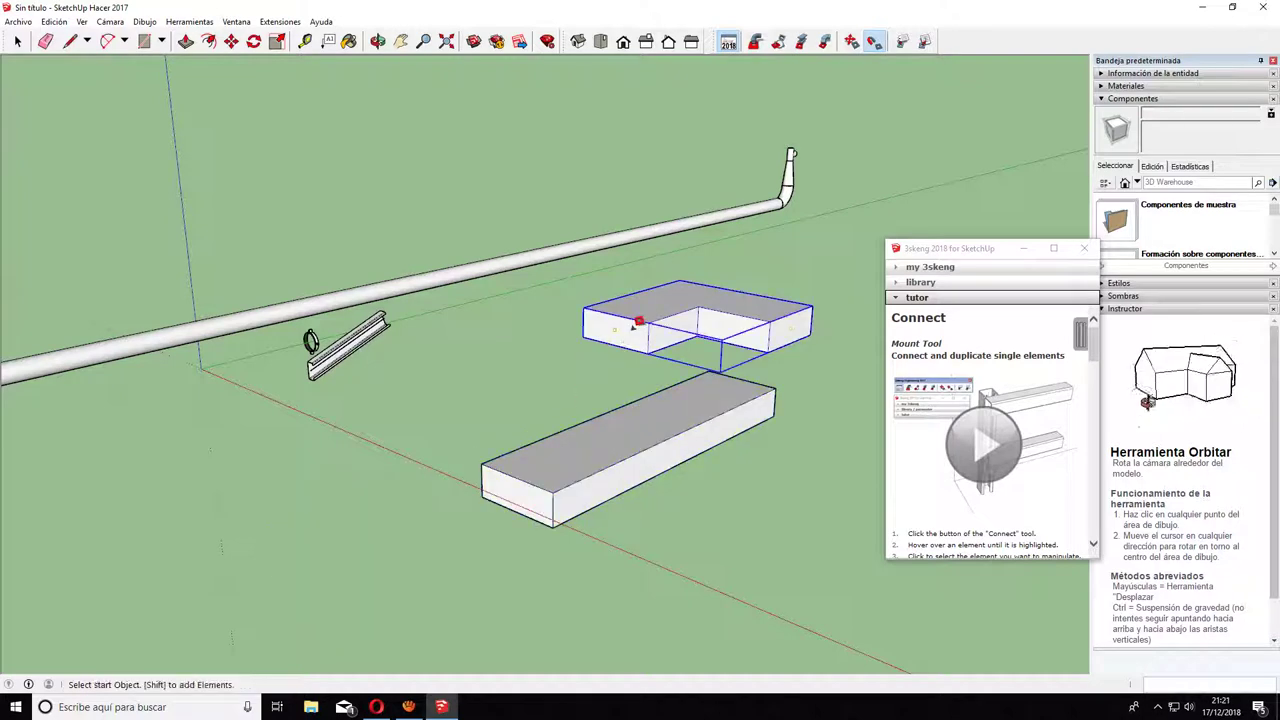
- Attach the L-shaped corner onto the straight channel
click(620, 322)
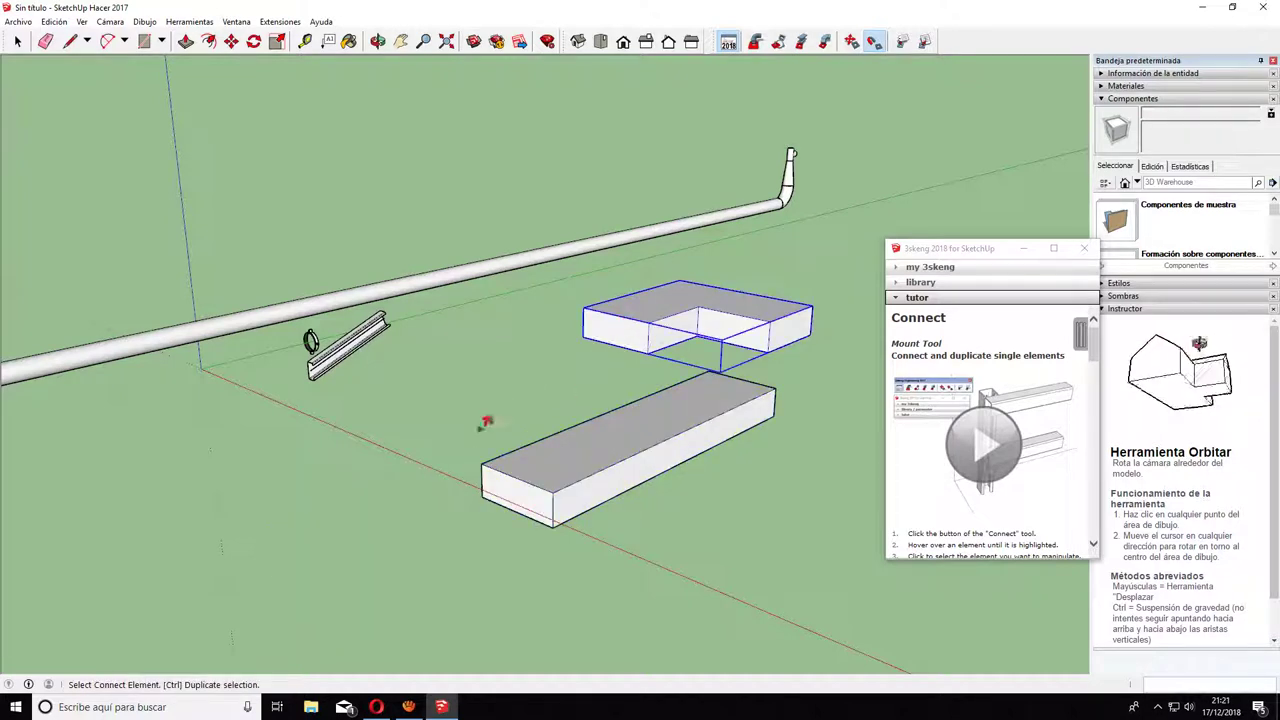
click(690, 427)
click(543, 434)
click(705, 387)
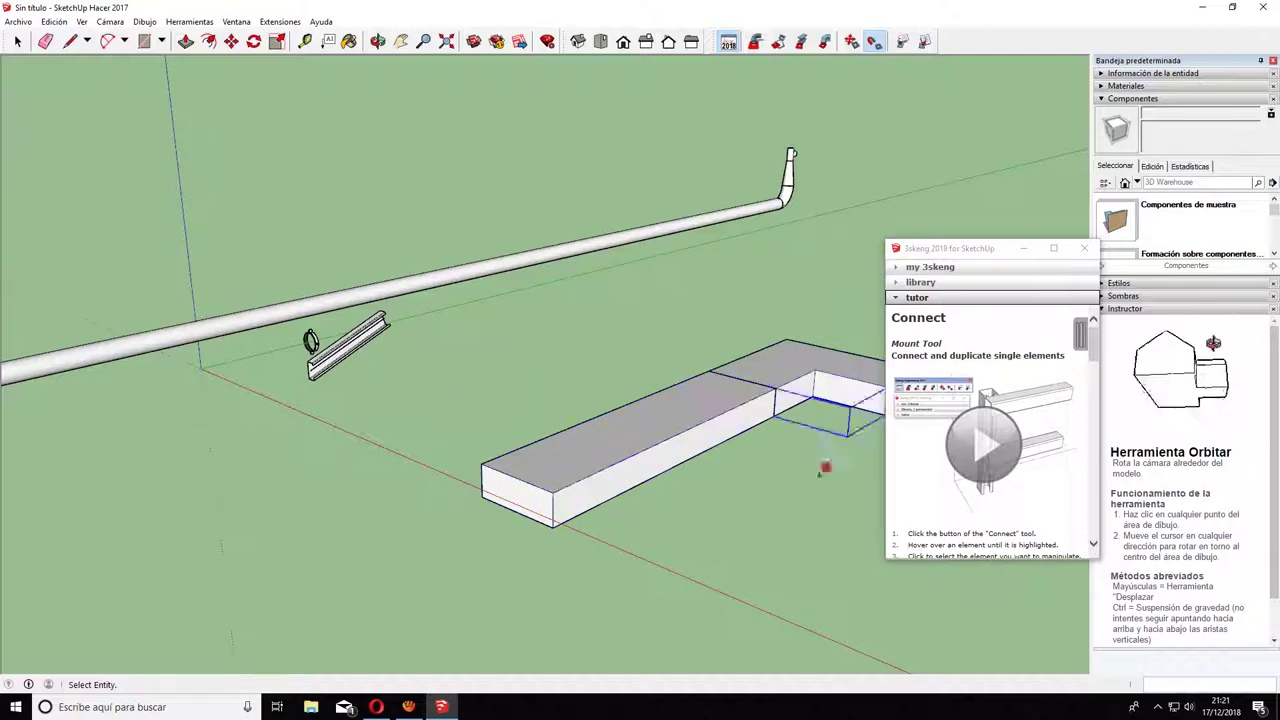
- Reposition the front straight segment and snap it onto the L-shaped corner's end
click(508, 478)
click(518, 490)
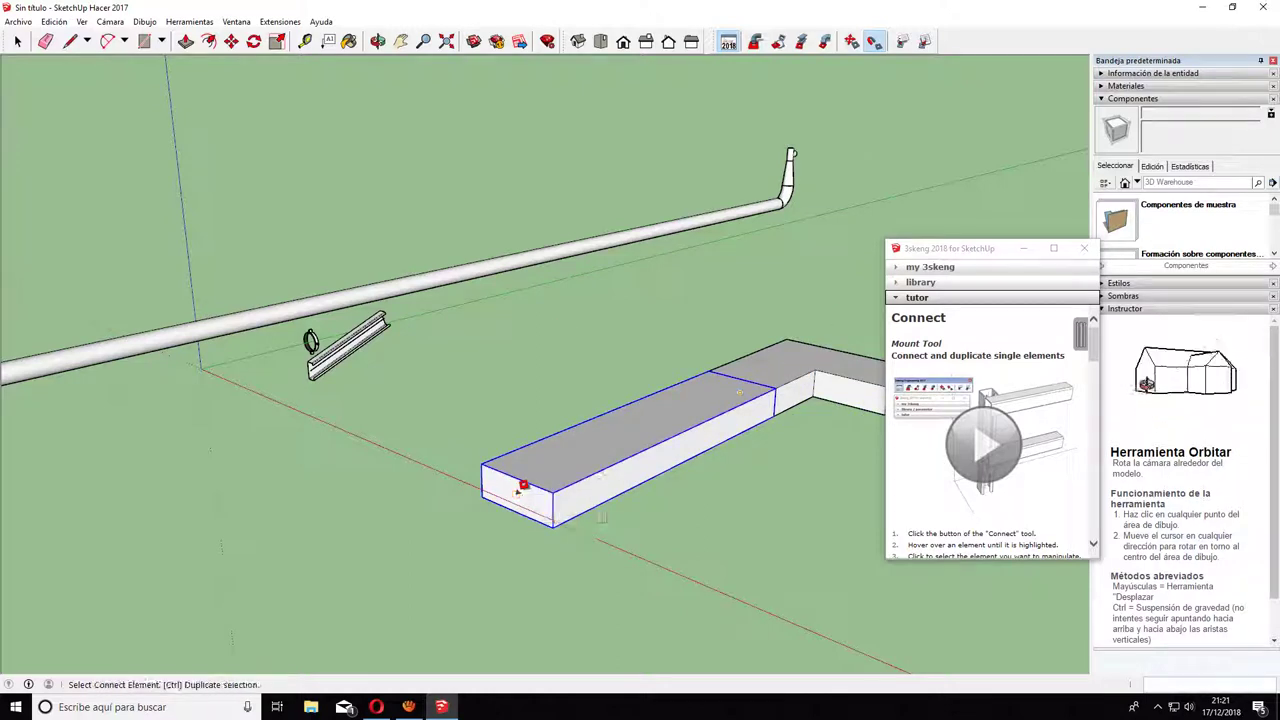
click(245, 614)
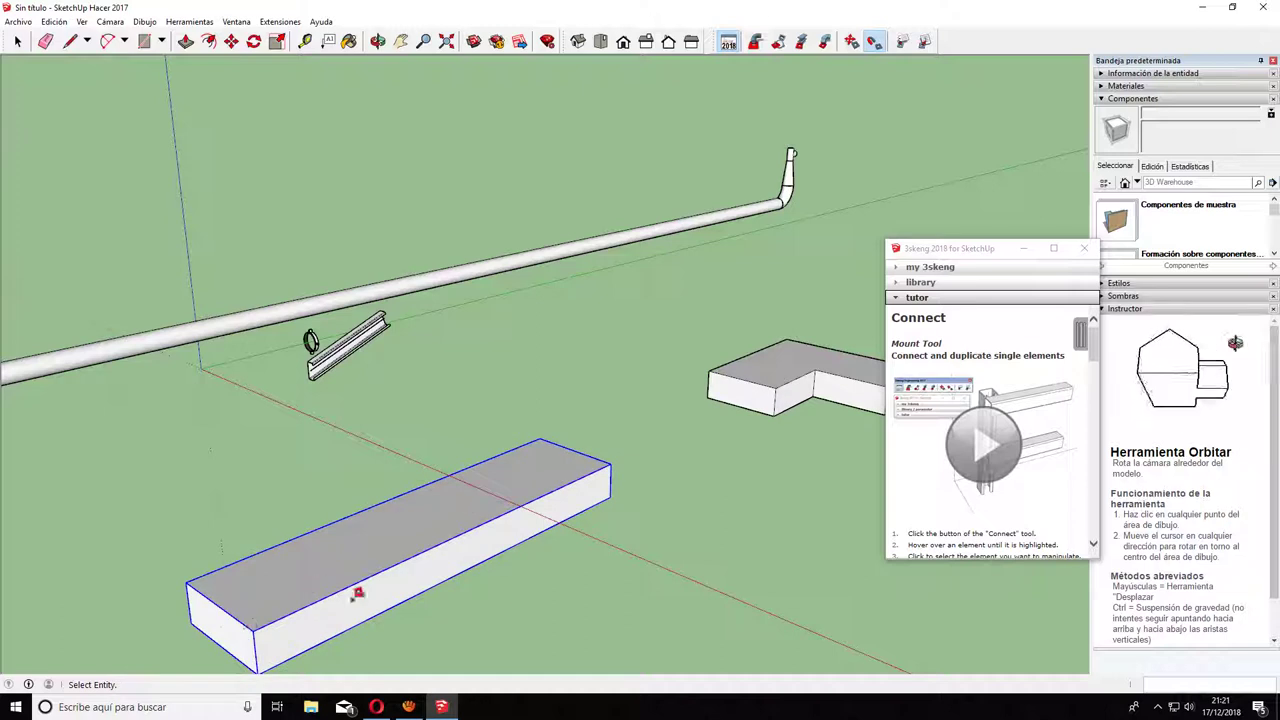
click(612, 462)
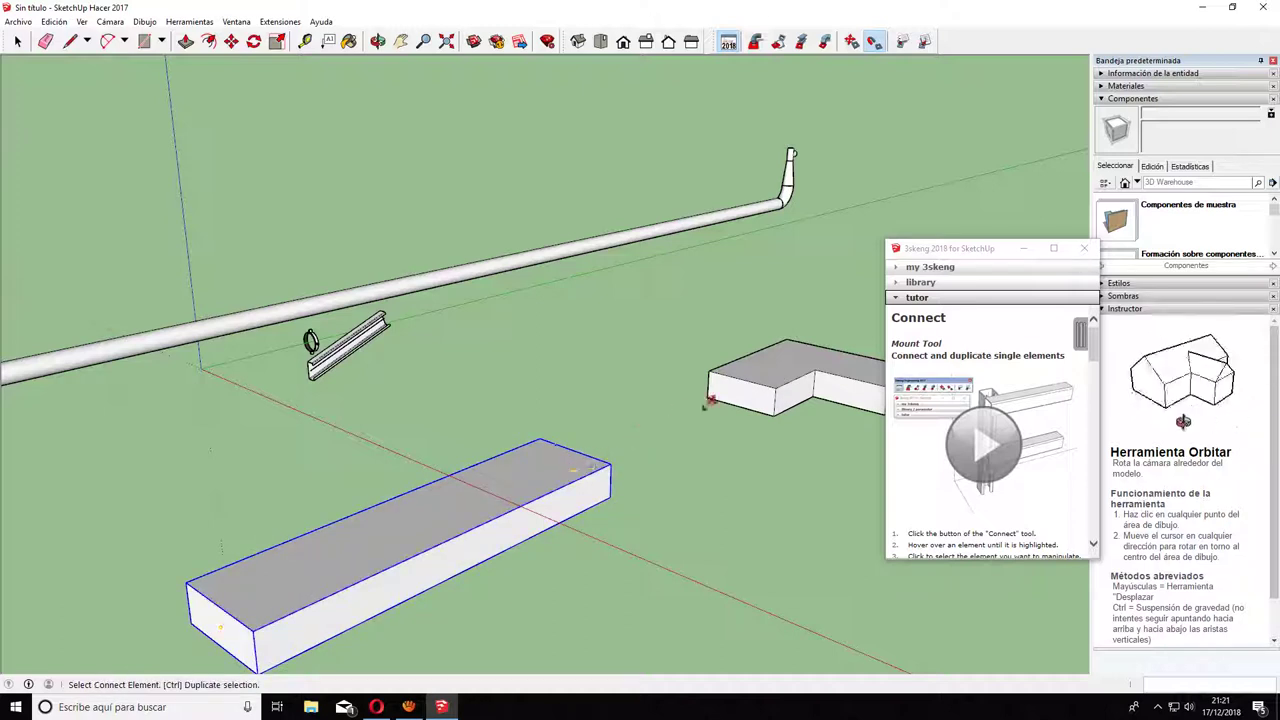
click(830, 360)
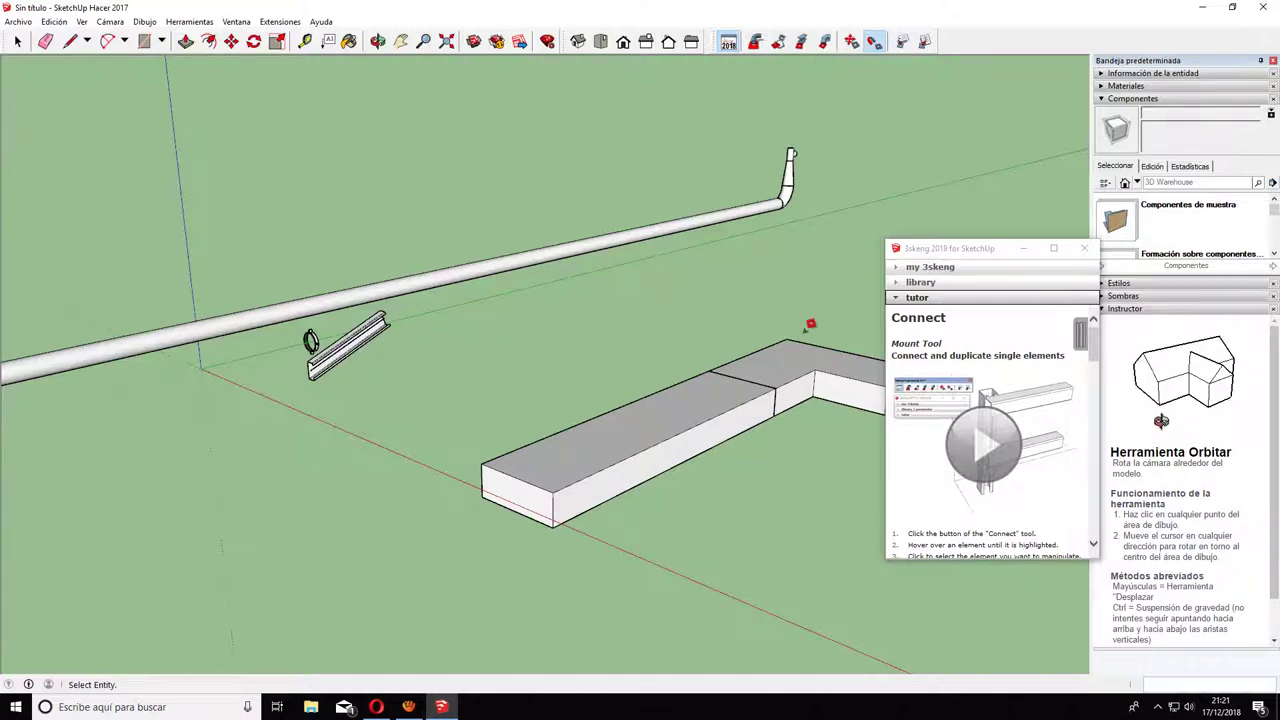
scroll(700, 330, down, 3)
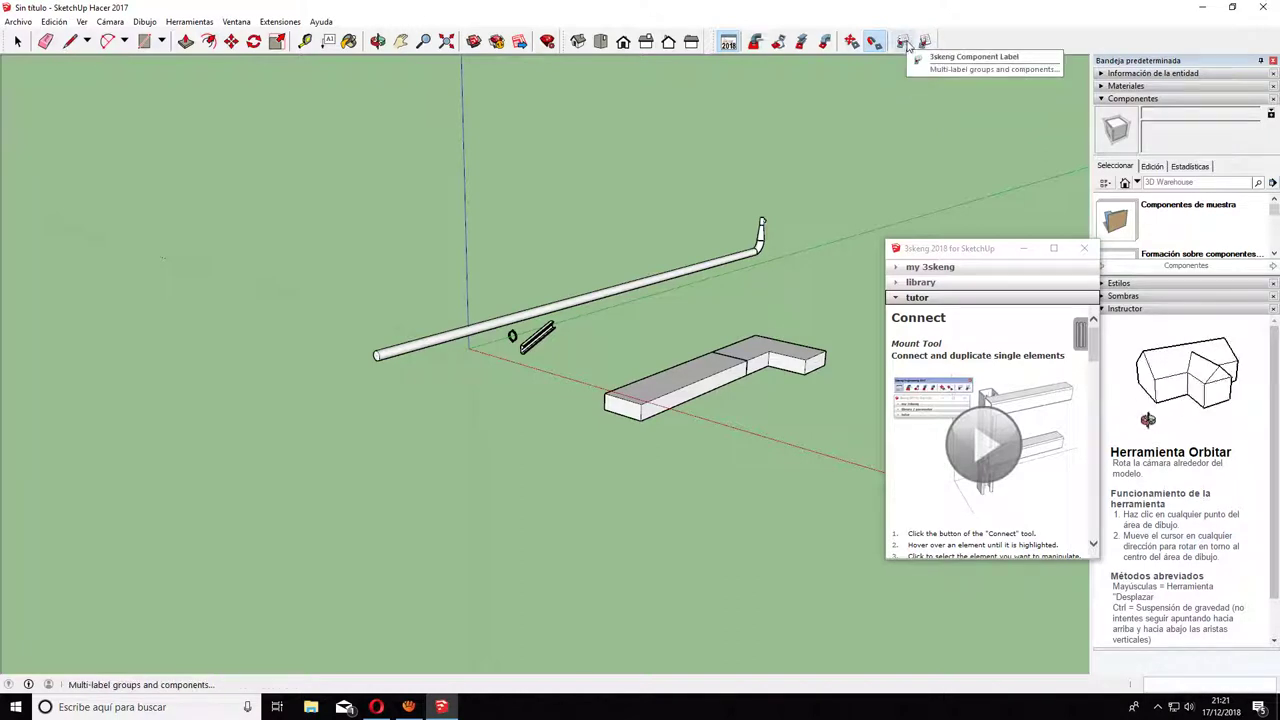
- Start 3skeng labels on the channel run and the profile piece, cancelling both with Esc
click(903, 42)
middle_drag(809, 285, 714, 317)
click(657, 396)
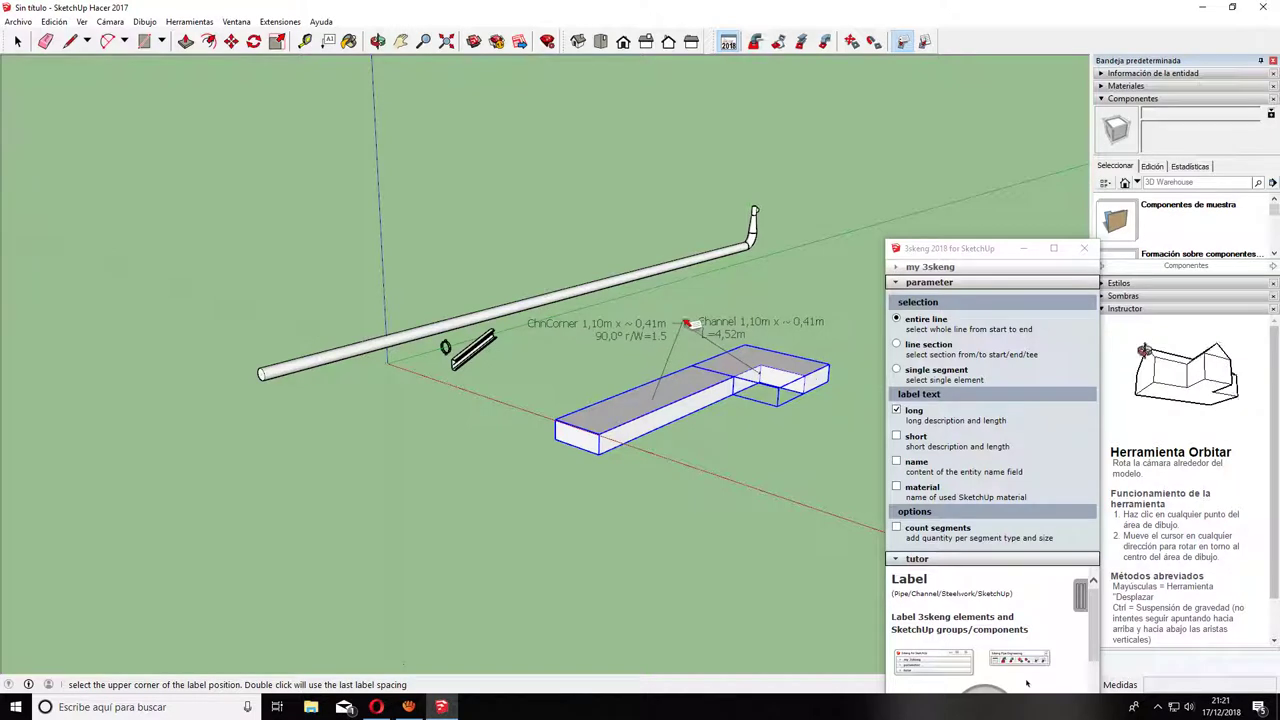
key(Escape)
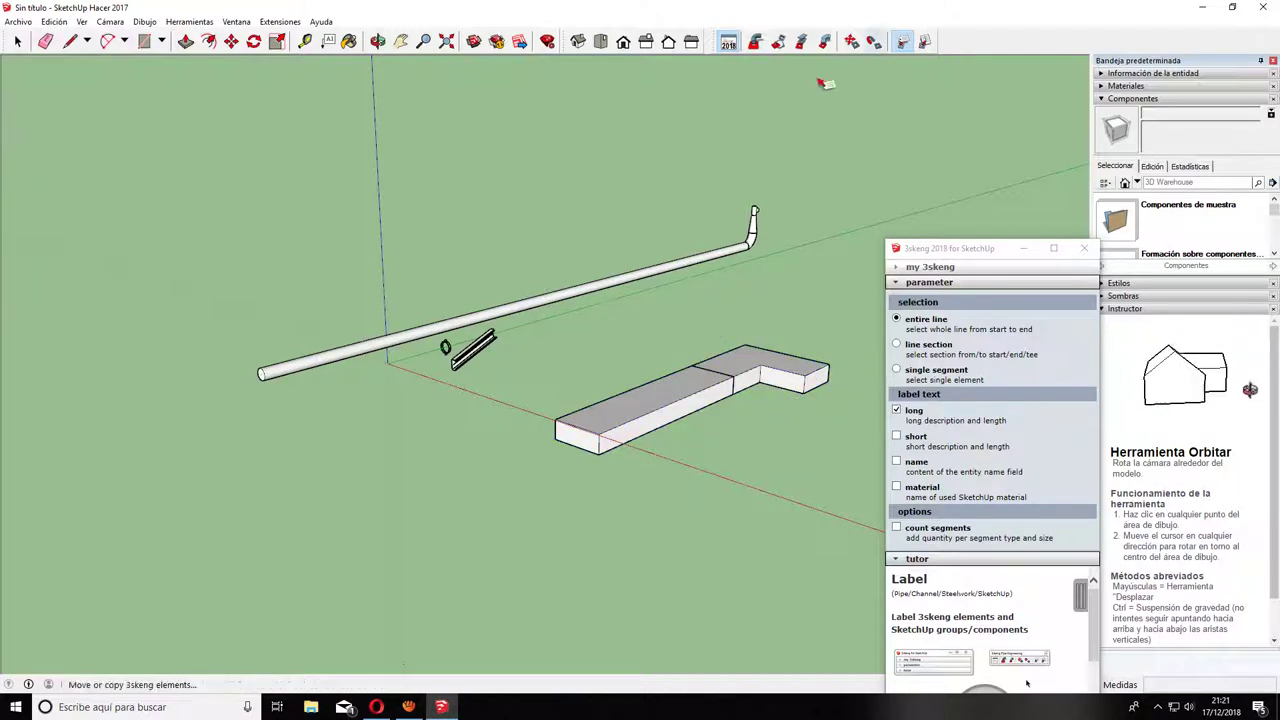
click(478, 349)
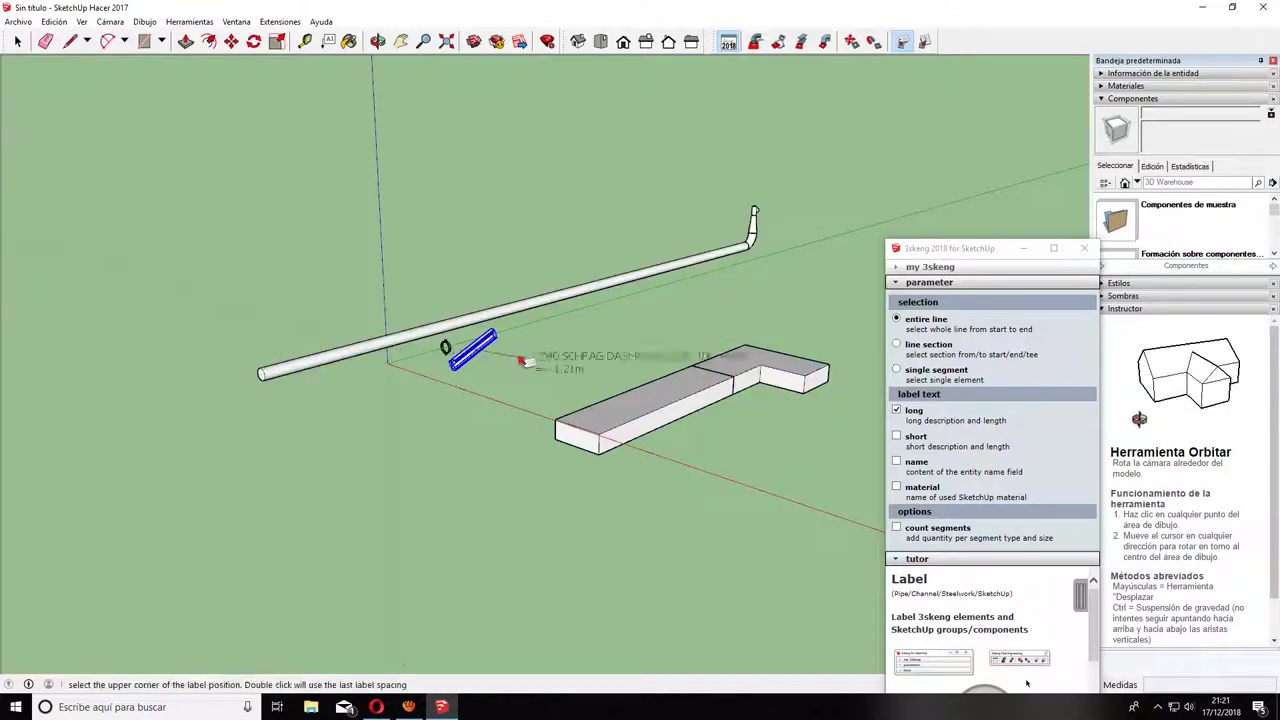
key(Escape)
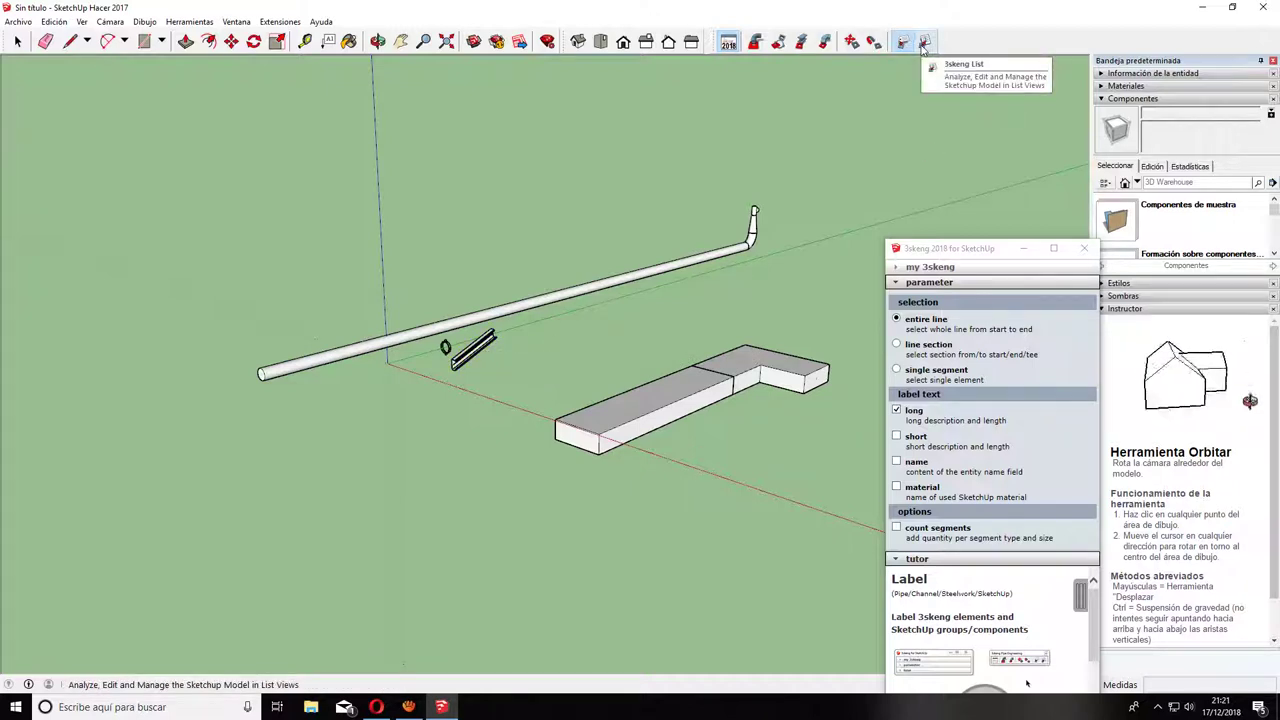
- List the L-shaped channel run's elements as 3skeng Channel Elements (2)
click(923, 43)
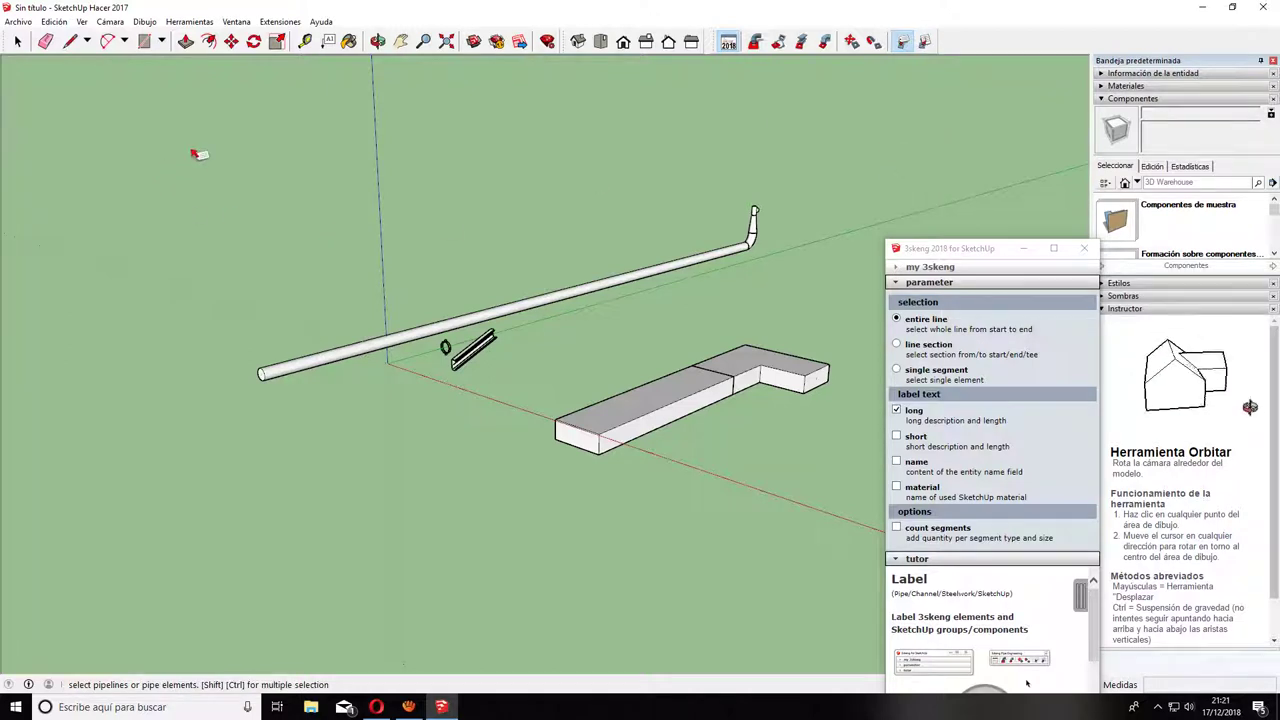
key(space)
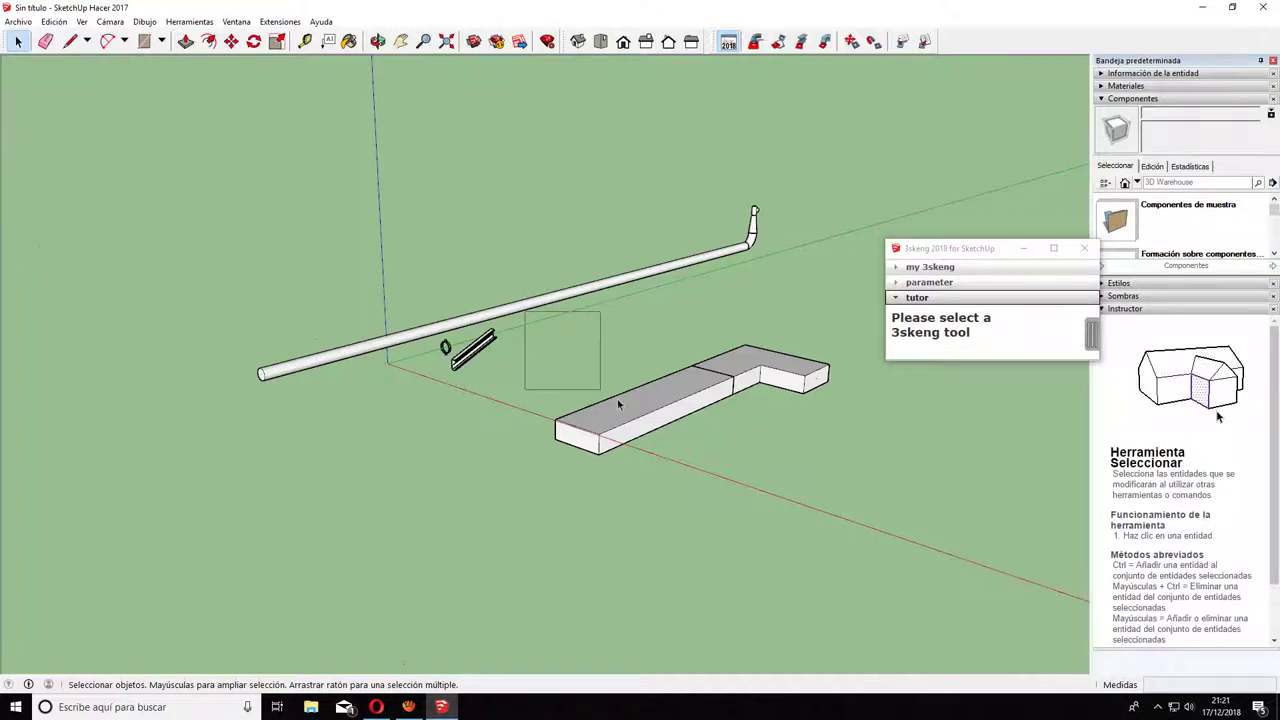
drag(575, 378, 884, 550)
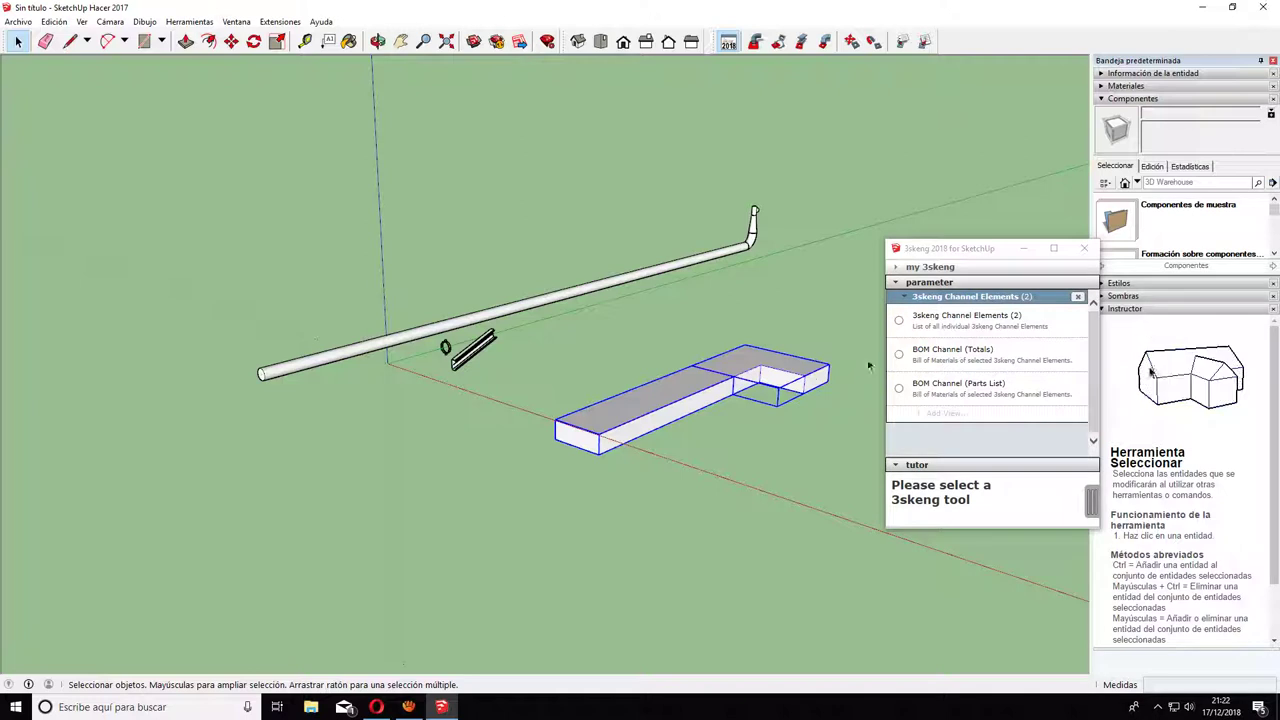
click(900, 320)
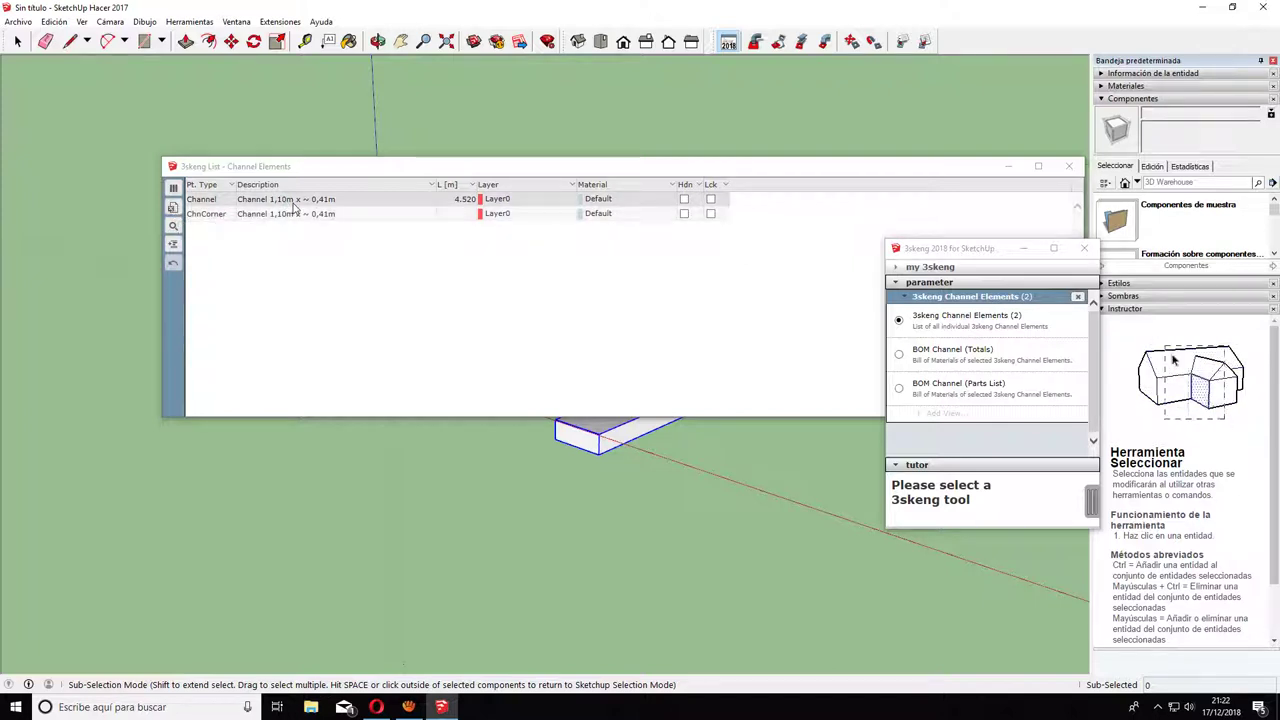
- Close the channel elements list and the floating 3skeng panel, then deselect the channel
click(1068, 166)
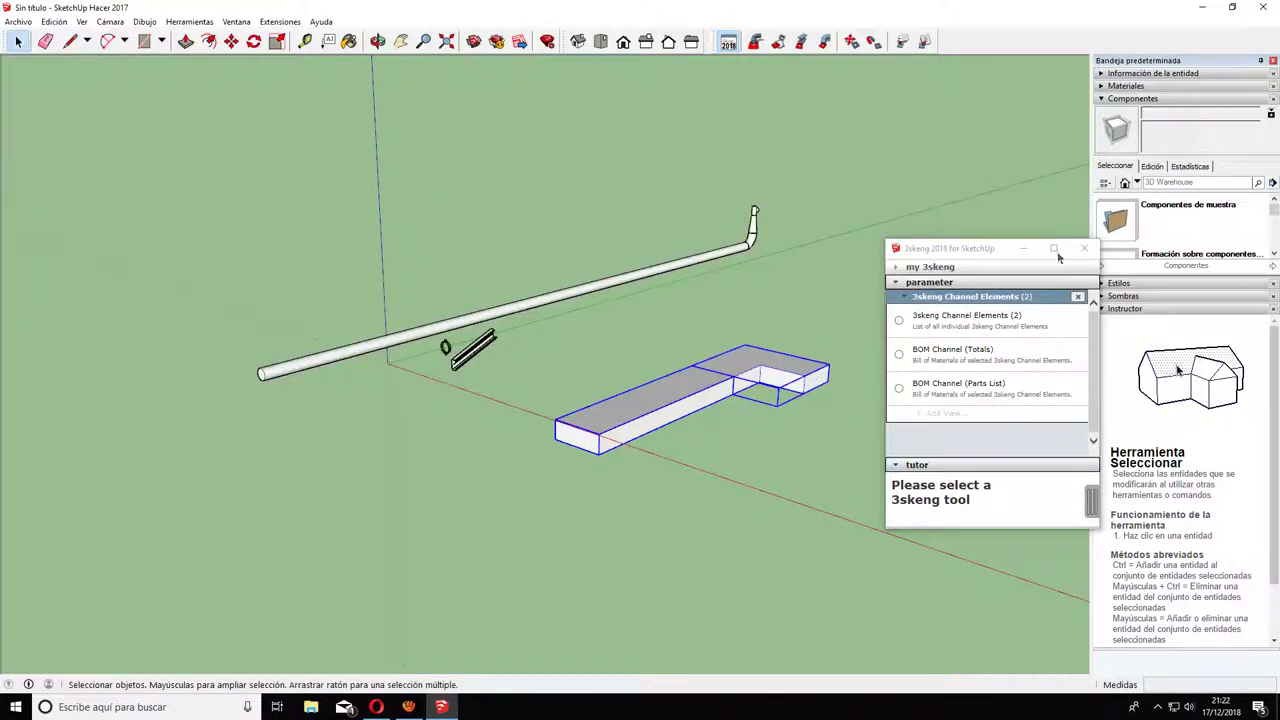
click(1084, 248)
click(899, 321)
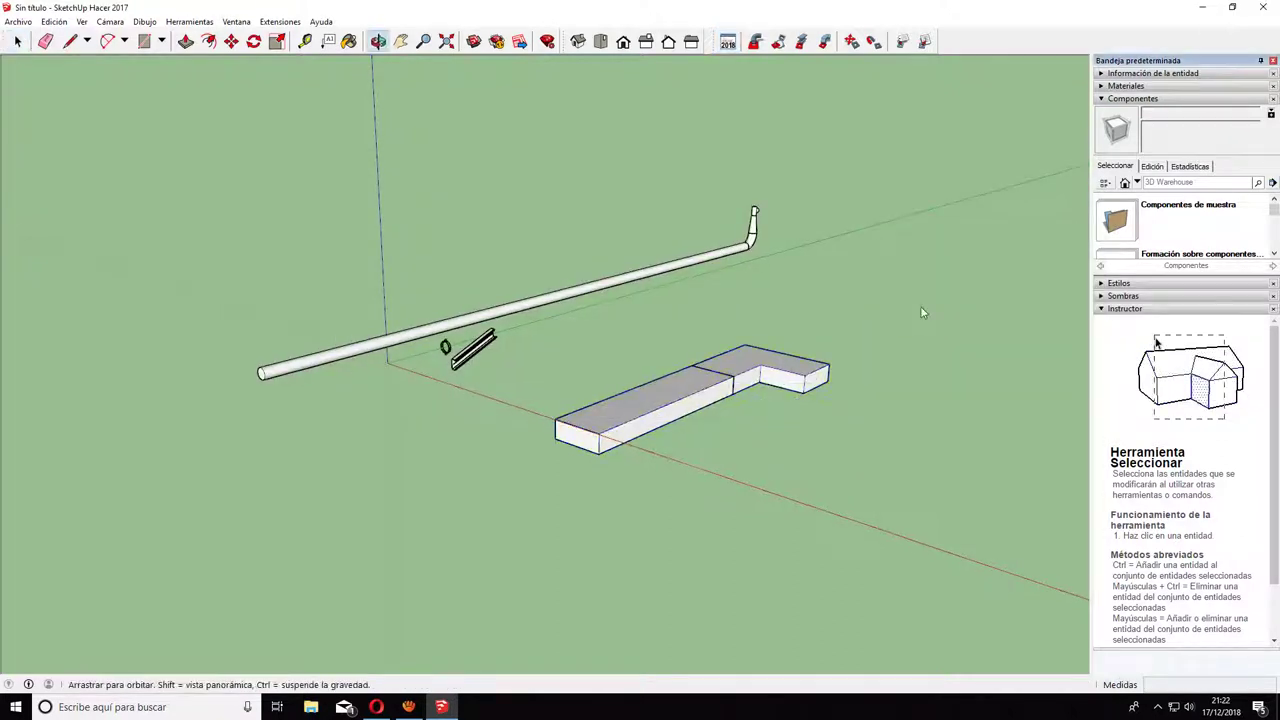
middle_drag(899, 321, 977, 322)
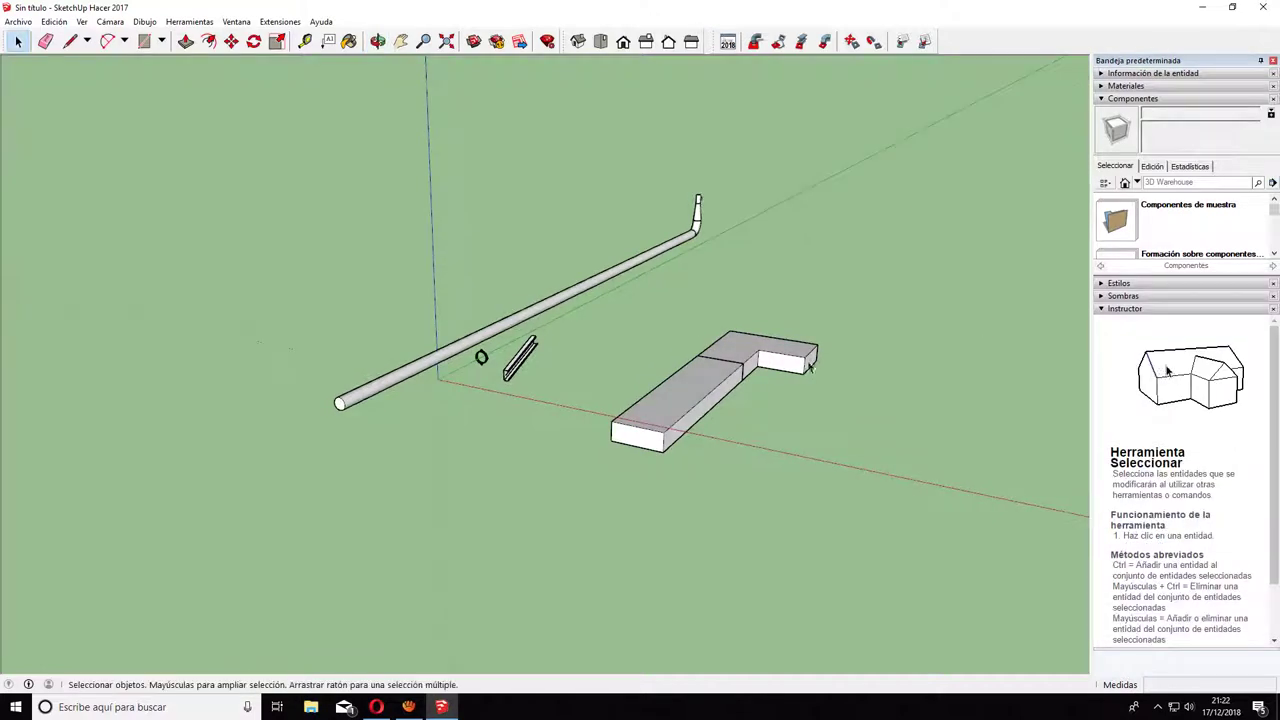